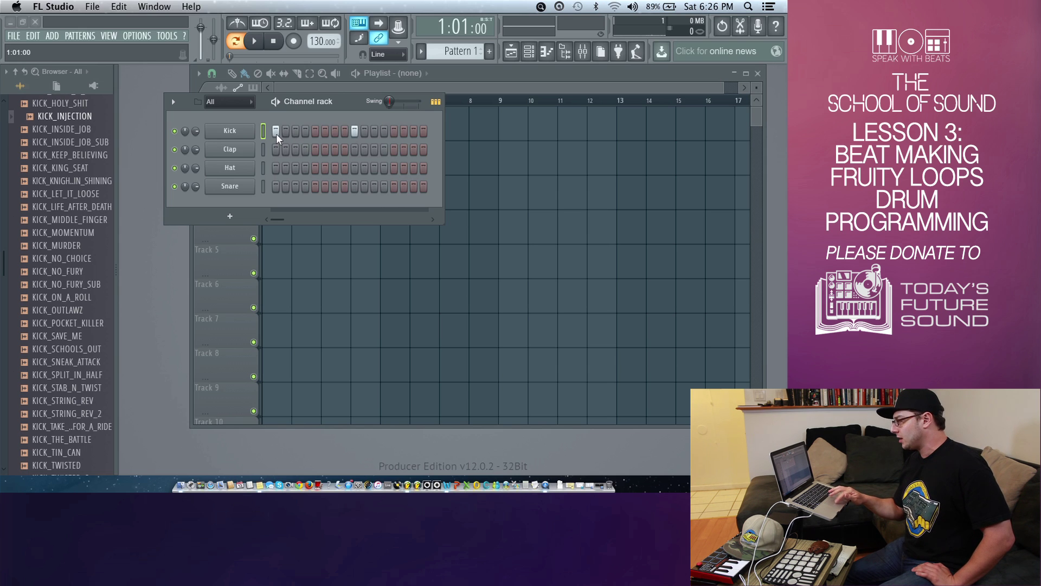
Step: Play back the two-hit Kick pattern and stop it
key("space")
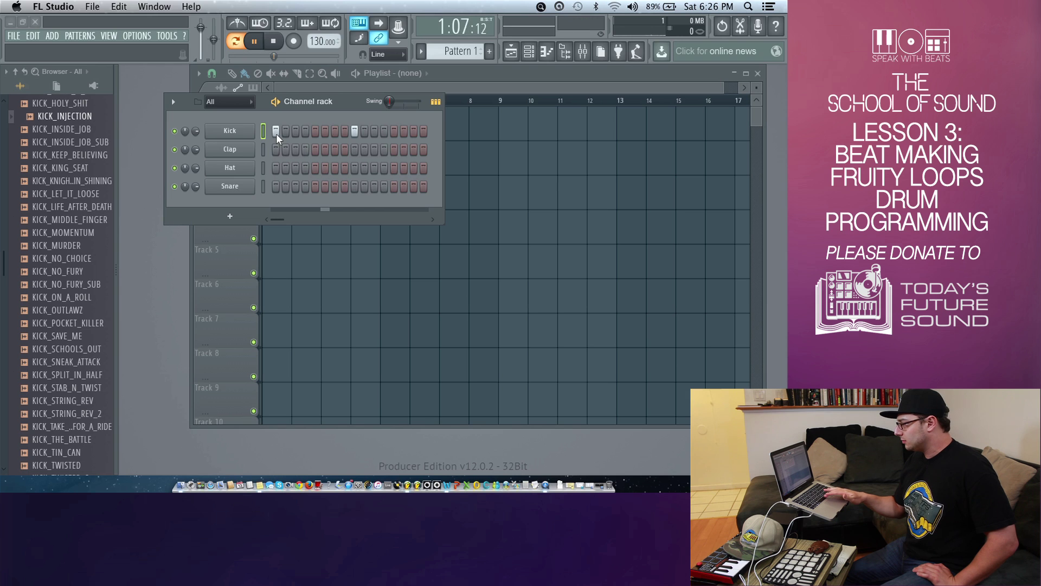
key("space")
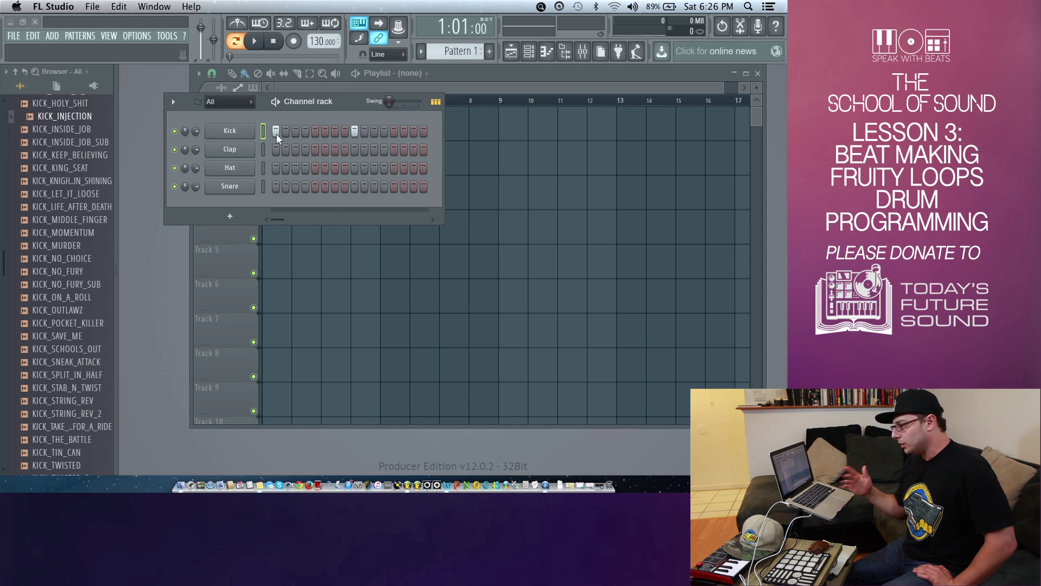
Step: Collapse the browser's open folders and open the HipHop drum samples under Packs, Legacy, Drums
left_click(16, 71)
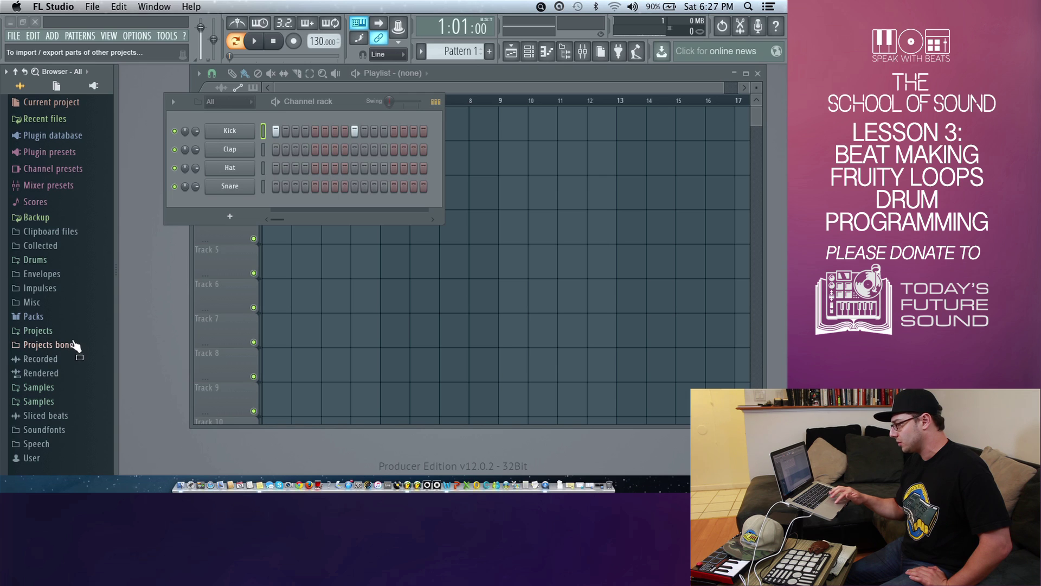
left_click(45, 321)
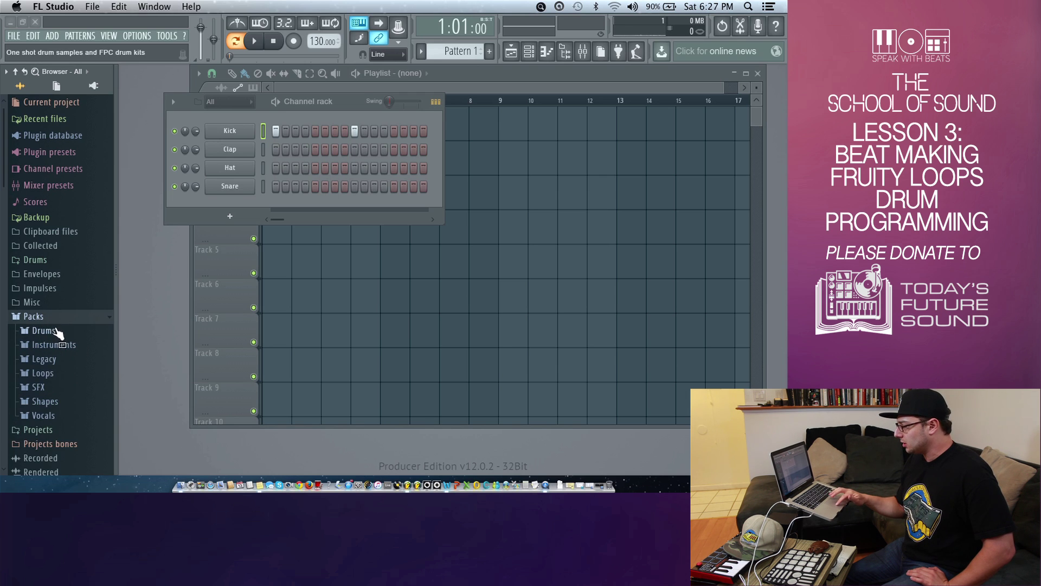
left_click(44, 359)
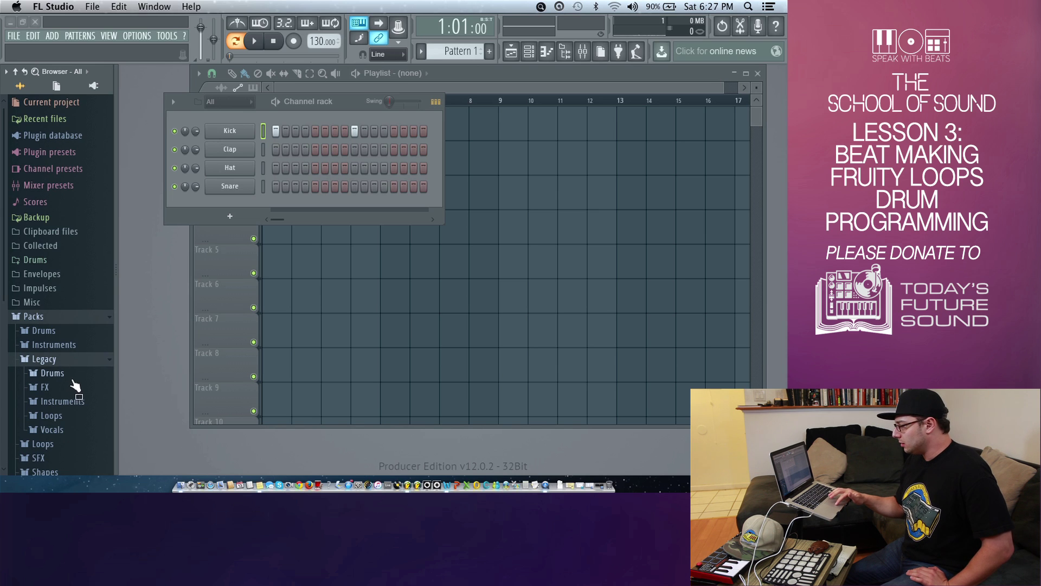
left_click(64, 374)
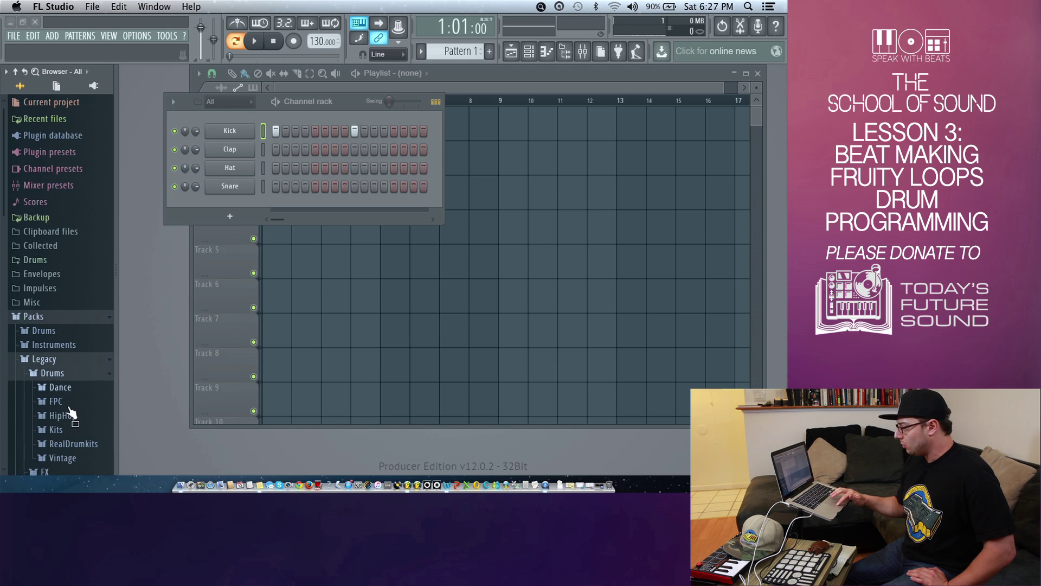
left_click(73, 416)
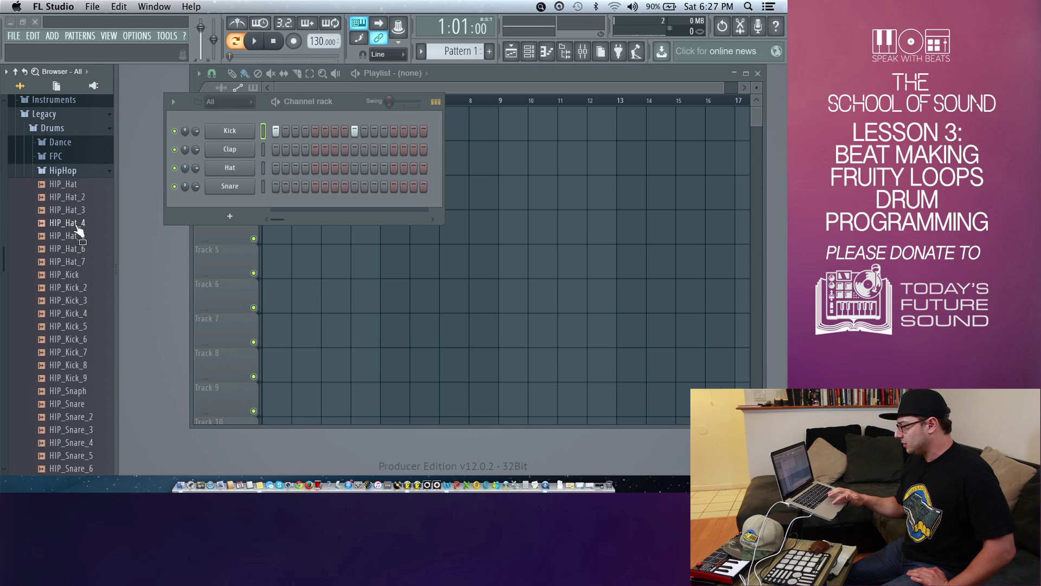
Step: Load HIP_Kick_3 into the Kick channel and HIP_Hat_4 into the Clap channel, previewing the samples first
left_click(81, 301)
left_click_drag(82, 304, 223, 128)
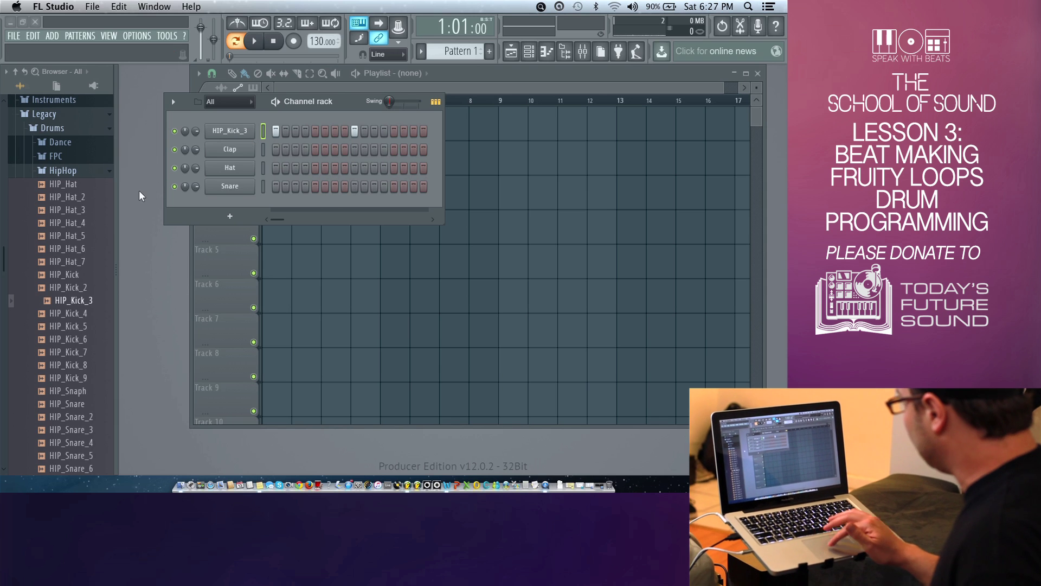
left_click_drag(80, 210, 81, 212)
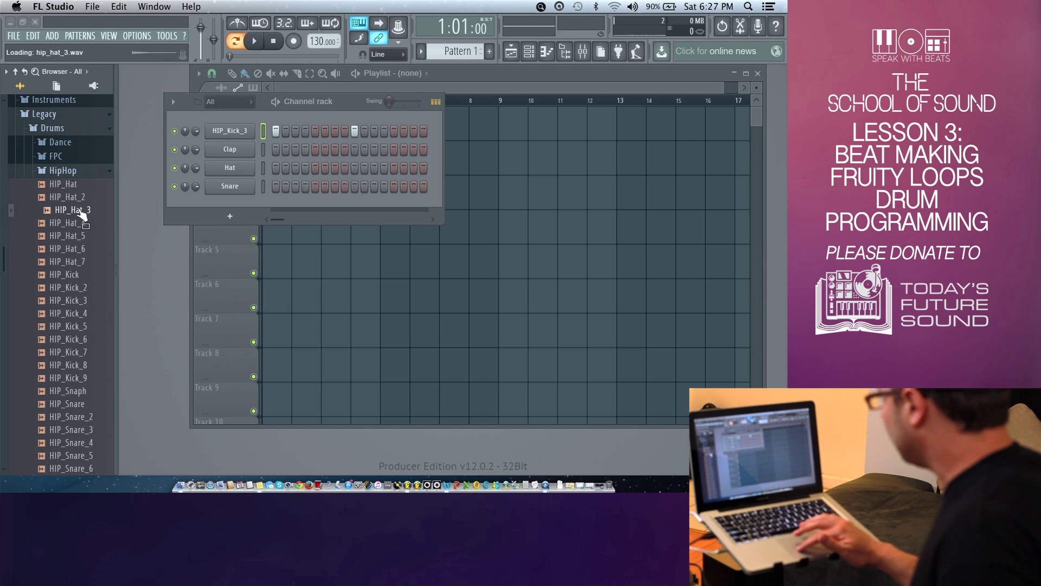
left_click(81, 224)
left_click_drag(84, 228, 214, 148)
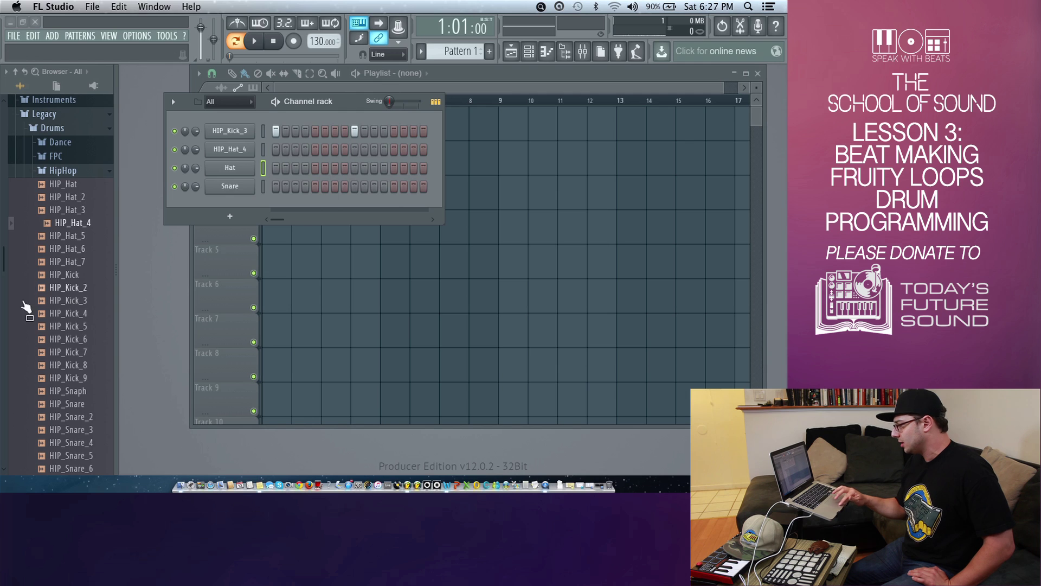
Step: Preview HIP_Snare_2 and send it to the selected Hat channel
left_click(74, 419)
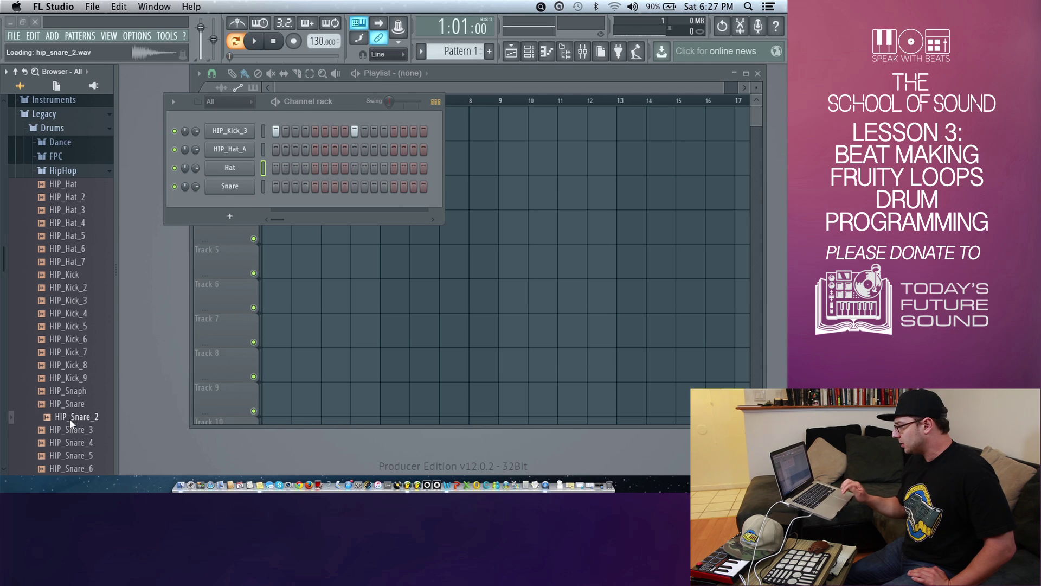
right_click(69, 419)
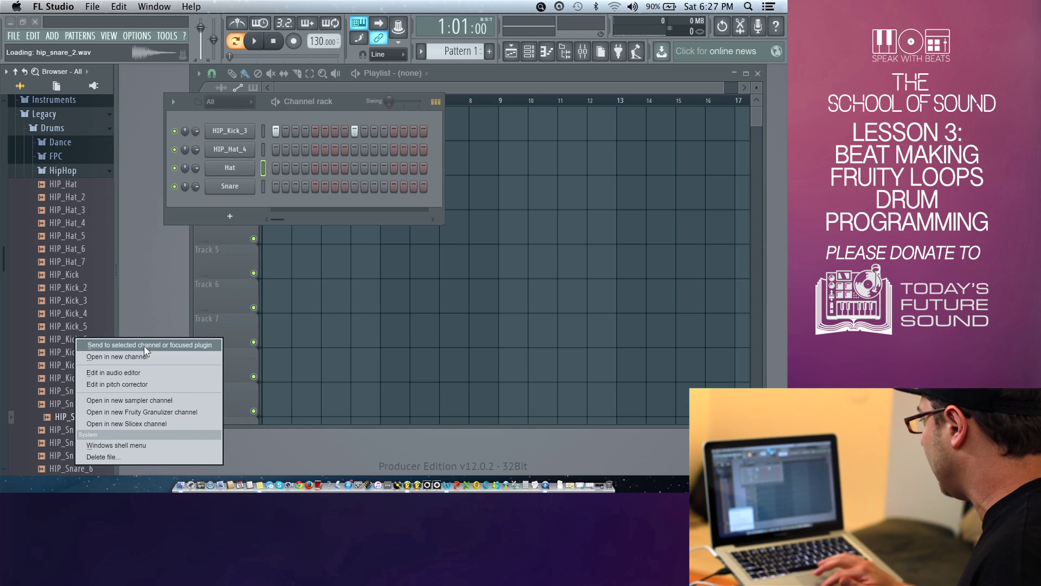
left_click(145, 346)
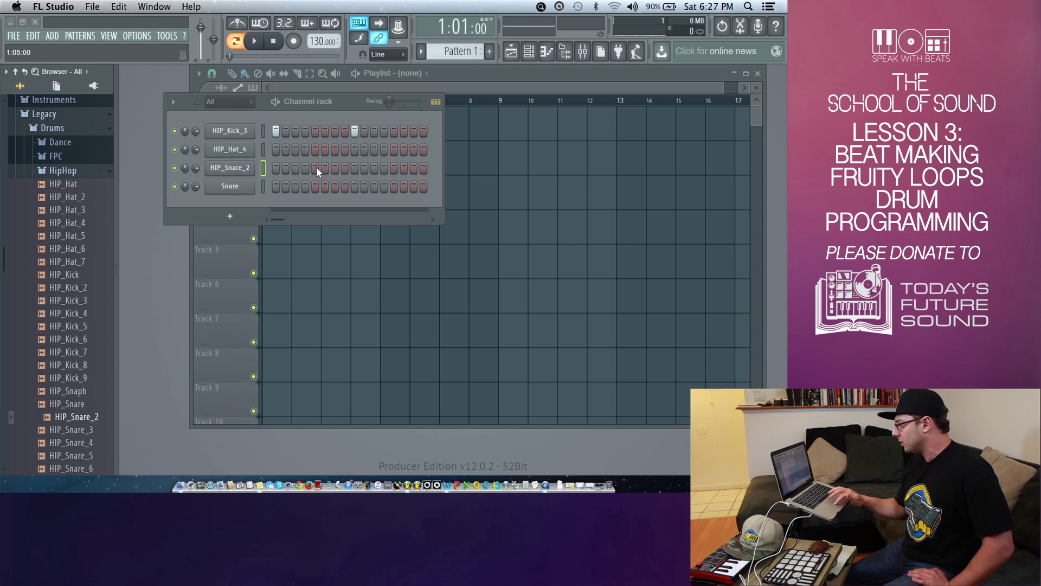
Step: Add HIP_Snare_2 hits on steps 5 and 13 and play back the kick and snare pattern
left_click(315, 167)
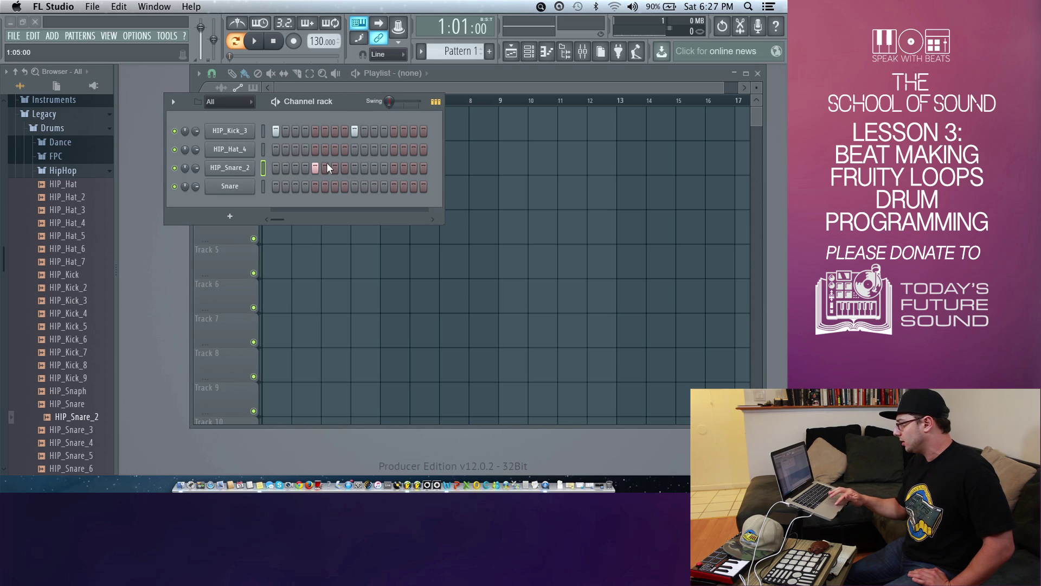
key("space")
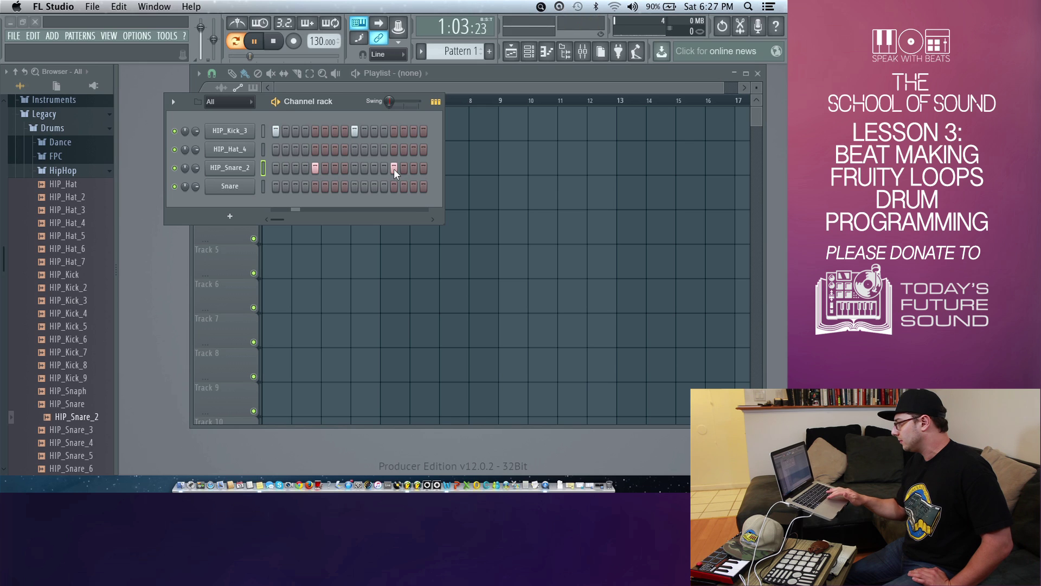
key("space")
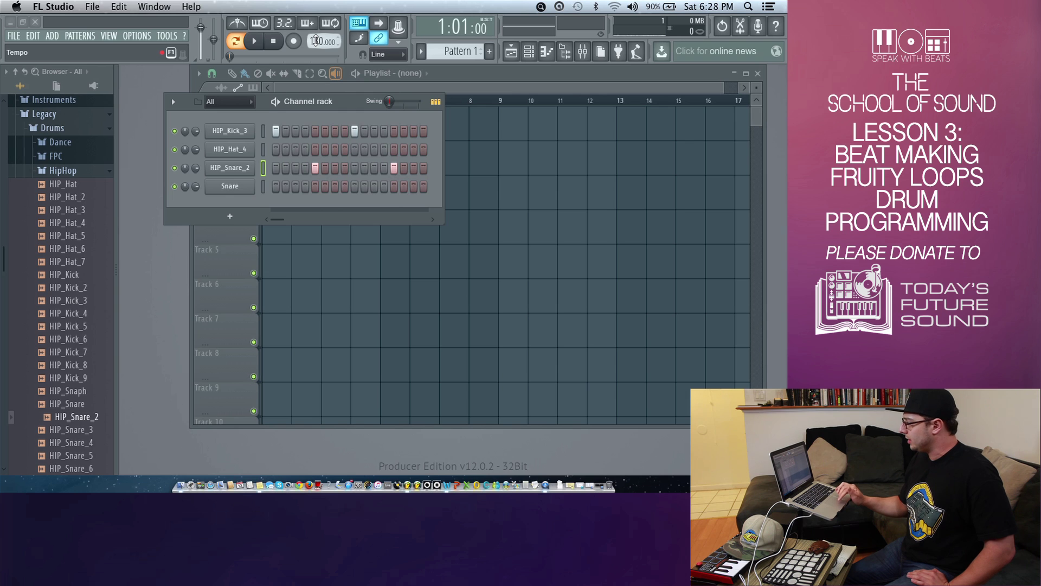
Step: Set the tempo to 93 BPM, starting from the 90 BPM preset, and close the Playlist window
left_click(315, 41)
left_click_drag(315, 41, 315, 41)
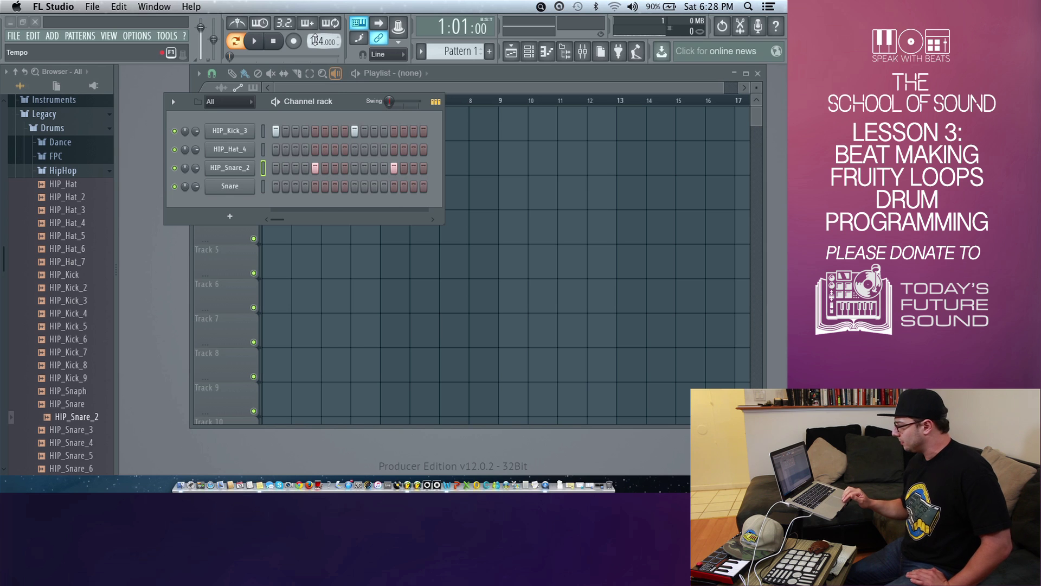
right_click(315, 41)
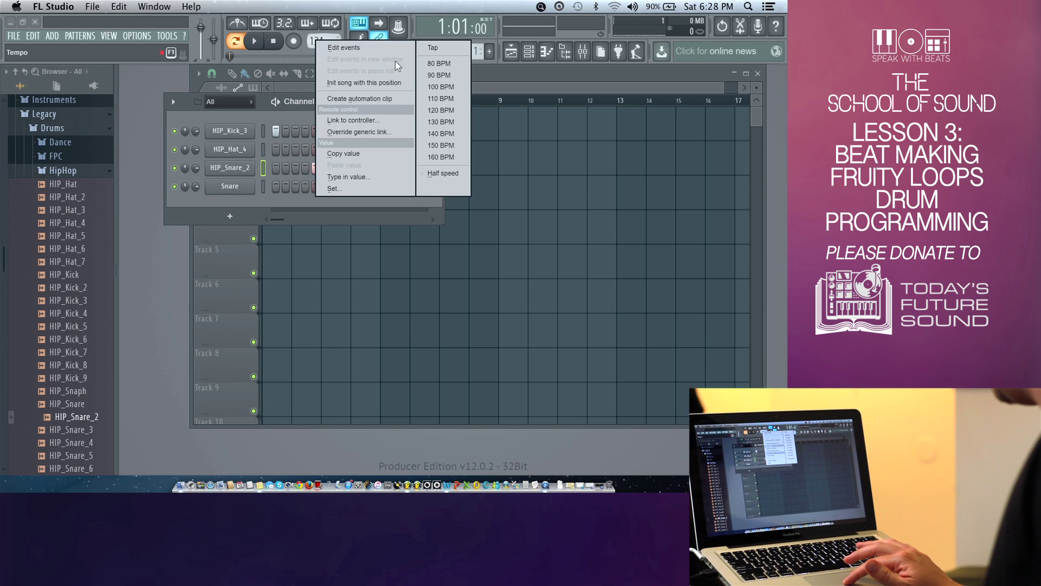
left_click(432, 75)
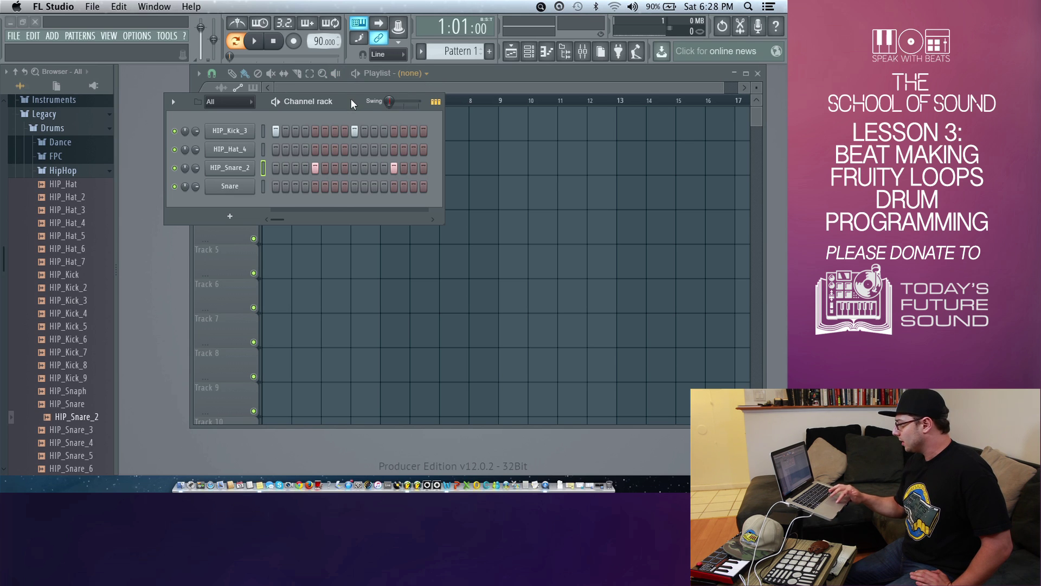
left_click(759, 74)
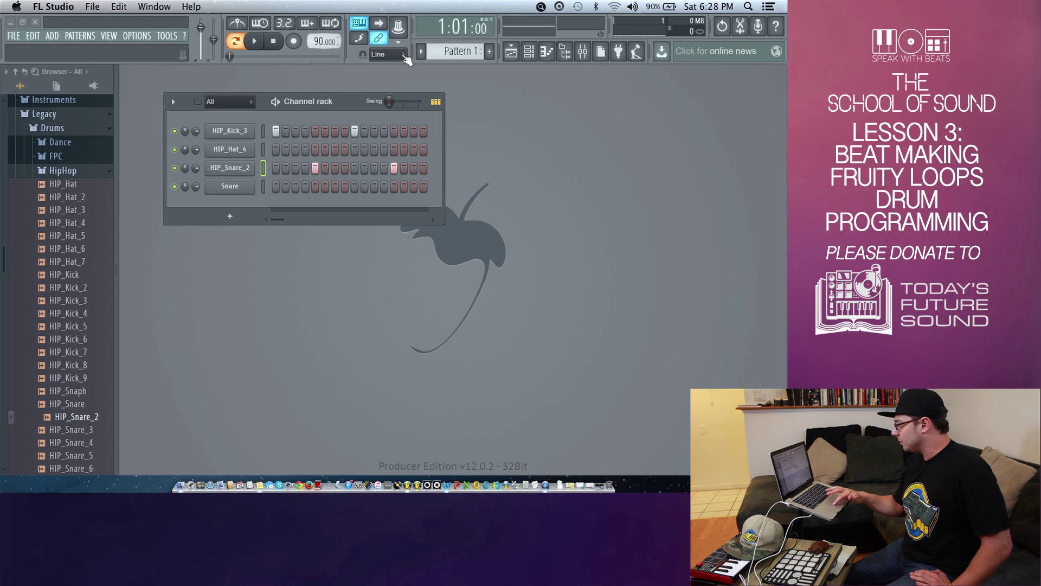
left_click_drag(319, 43, 319, 40)
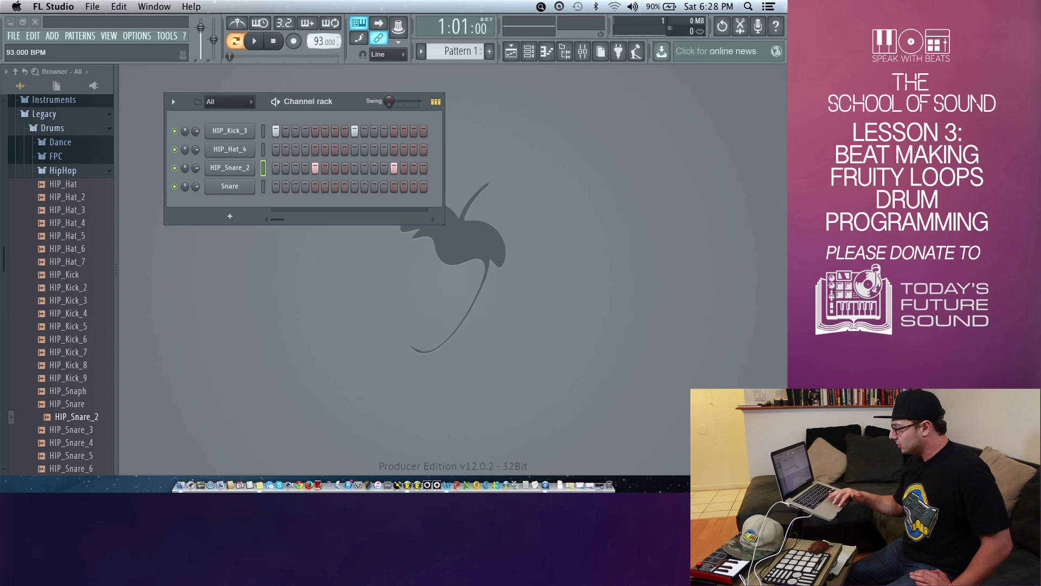
Step: Start playback and fill the HIP_Hat_4 channel on every 2 steps
key("space")
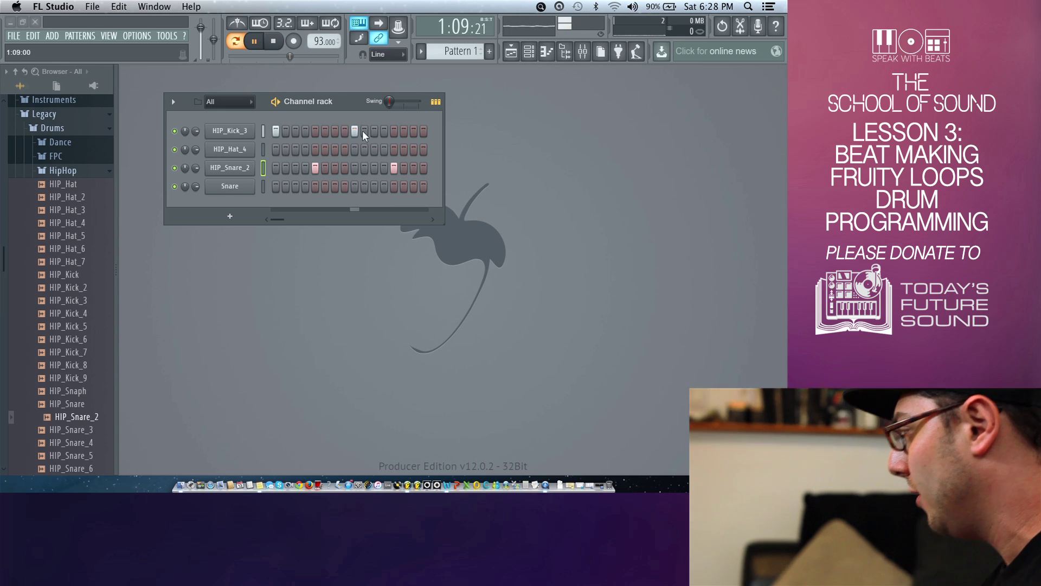
right_click(226, 151)
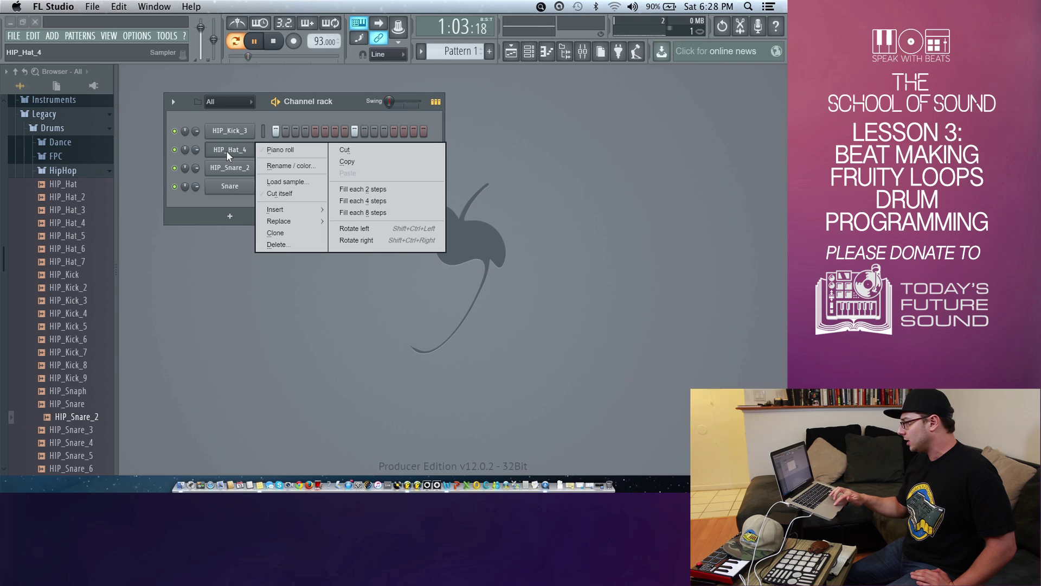
left_click(343, 189)
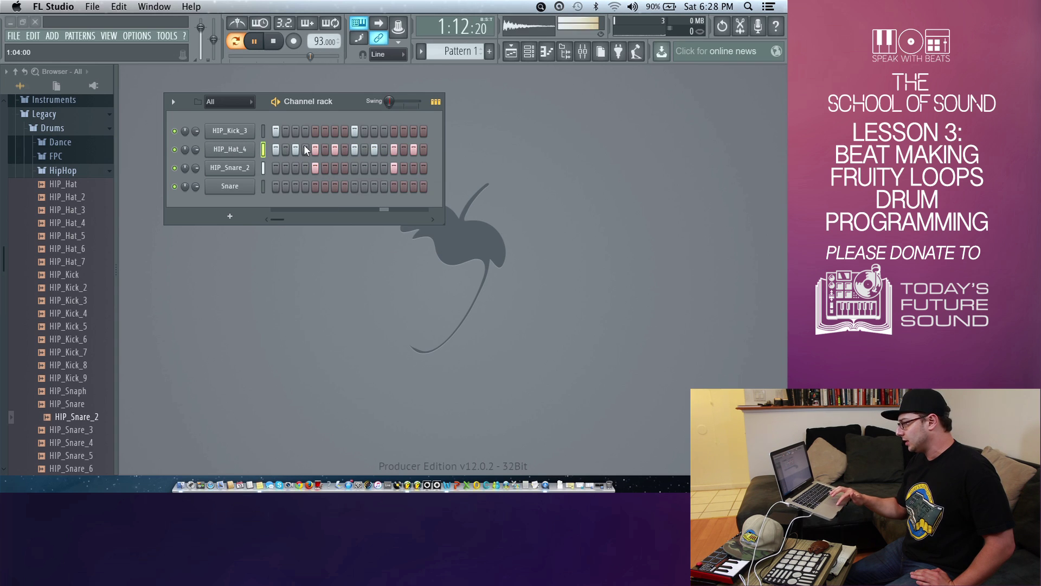
Step: Add HIP_Kick_3 hits on steps 8 and 11 while the beat plays, and stop playback
left_click(345, 131)
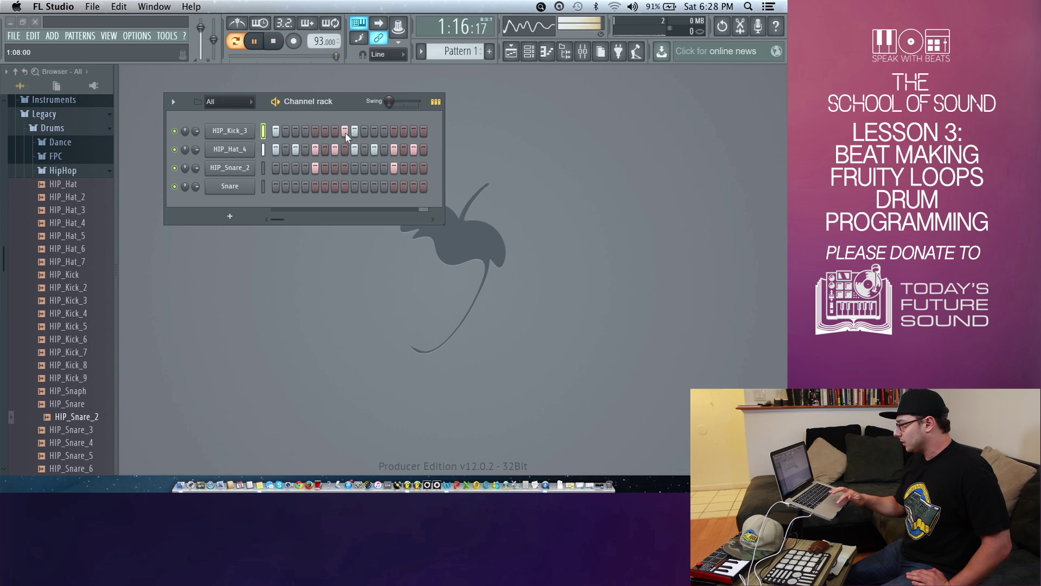
left_click(374, 131)
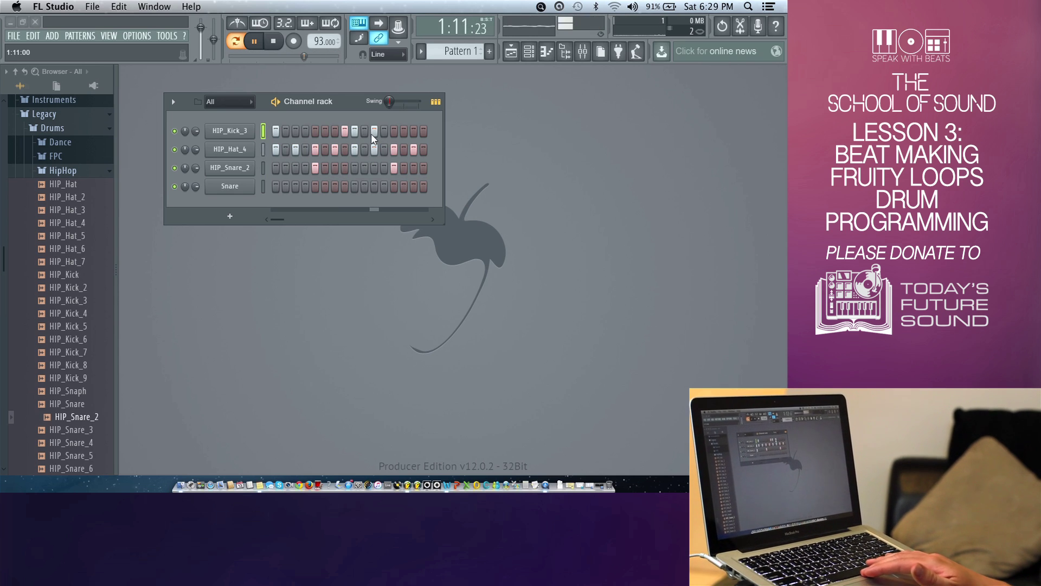
key("space")
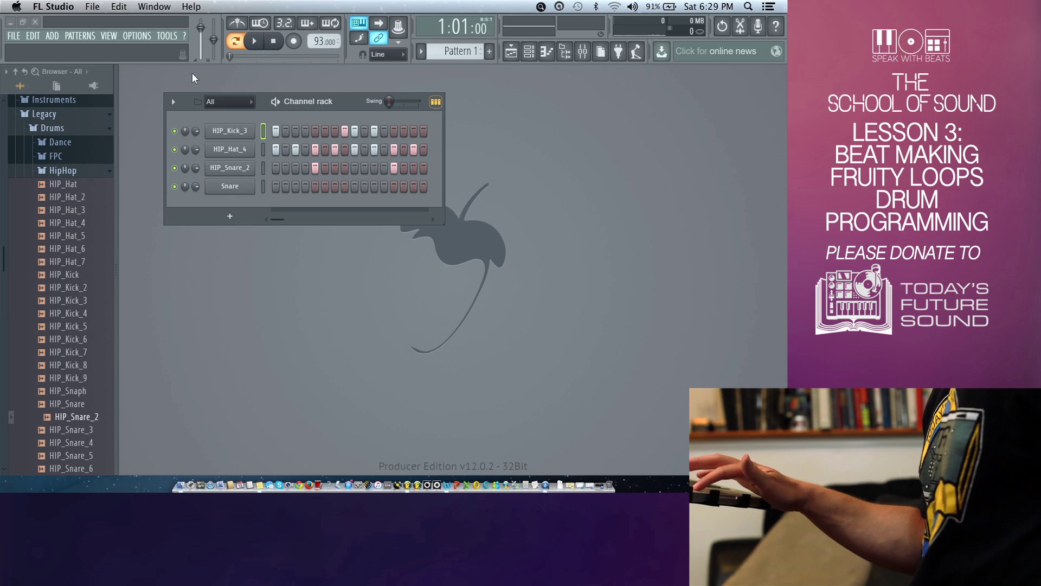
Step: Open the HIP_Hat_4 notes in the piano roll, lower every second note's velocity to about 42%, audition the pattern and close the editor
left_click(435, 102)
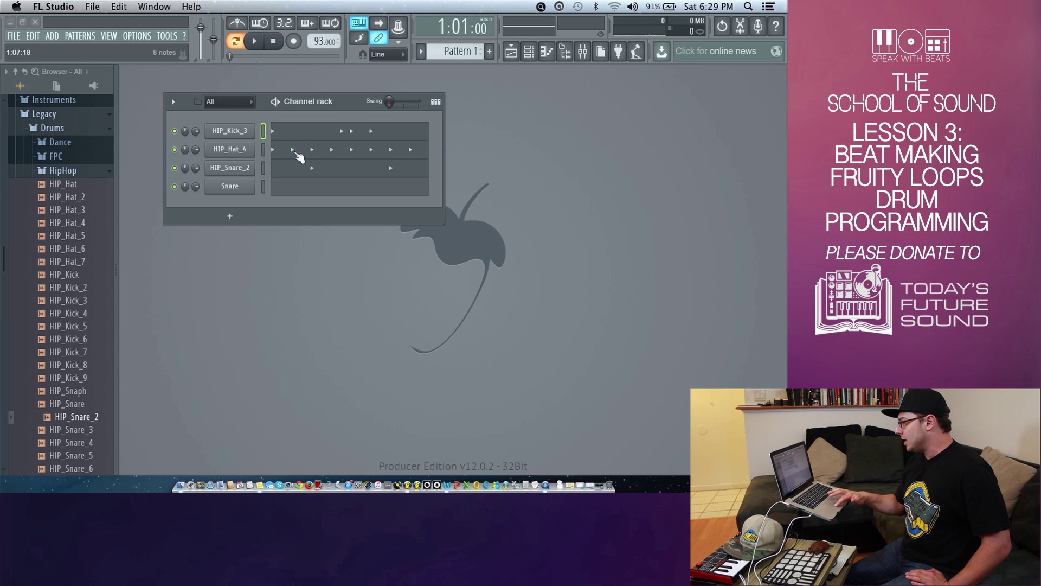
left_click(386, 154)
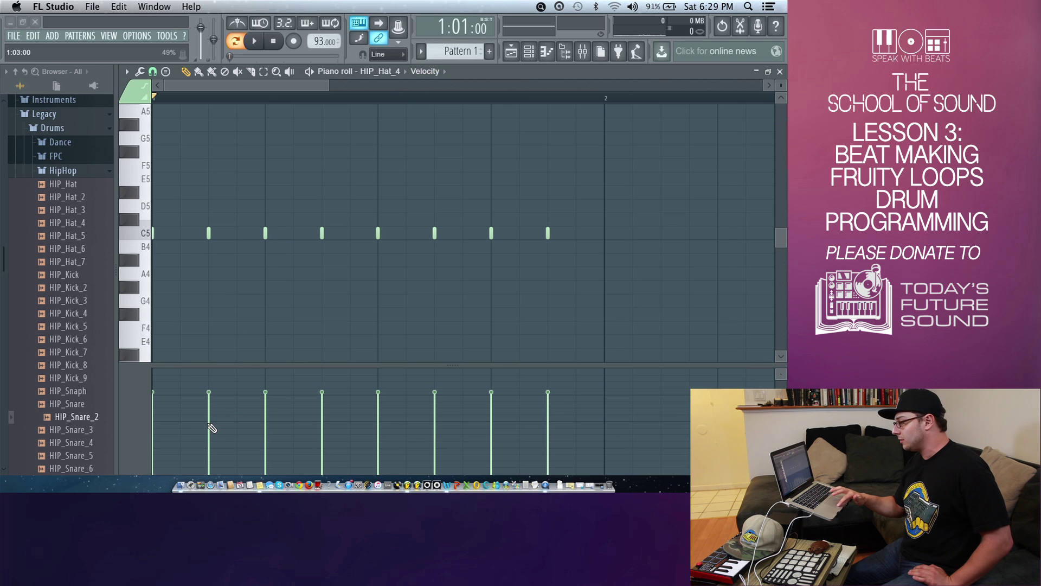
left_click(323, 420)
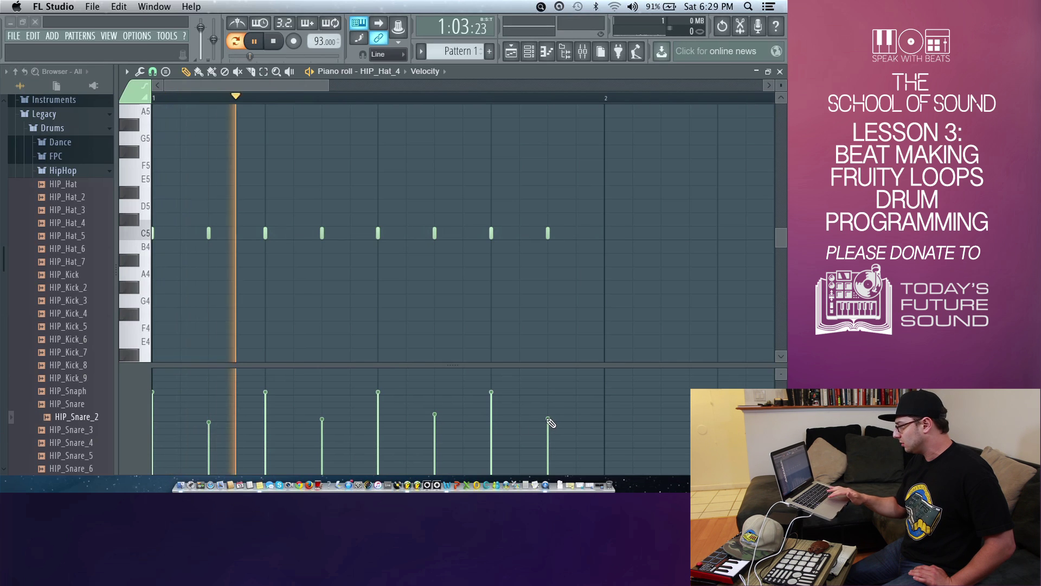
left_click(209, 441)
left_click(322, 438)
left_click(434, 439)
left_click(549, 435)
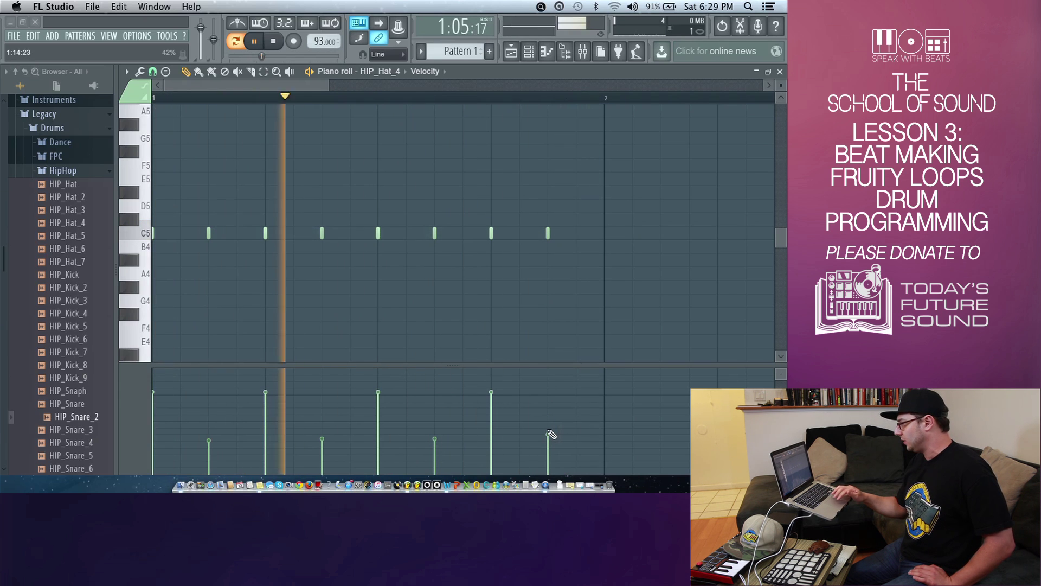
key("space")
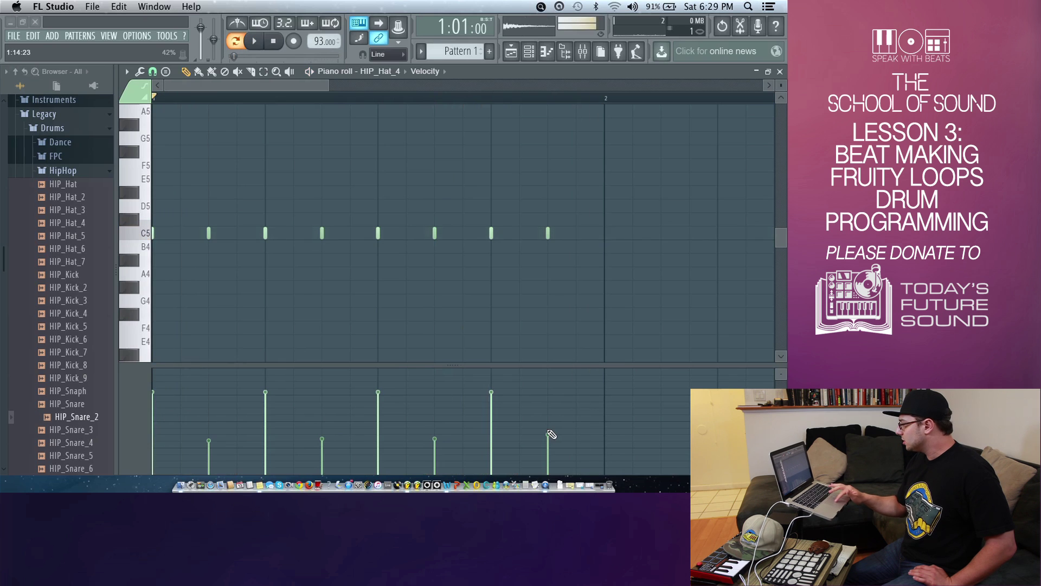
left_click(781, 71)
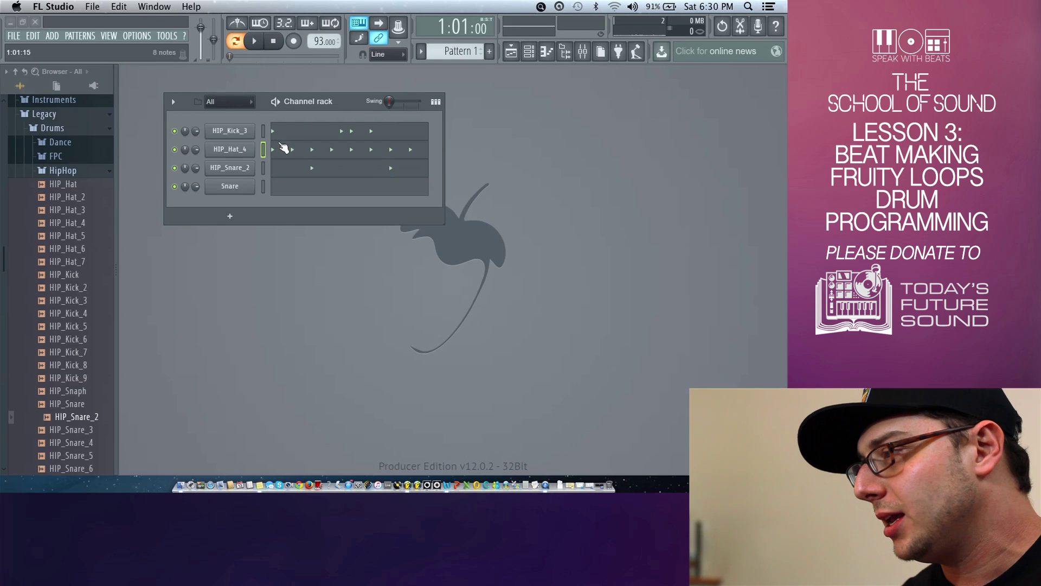
Step: Set the HIP_Snare_2 channel's volume to 92% and play the pattern
left_click_drag(198, 132, 197, 172)
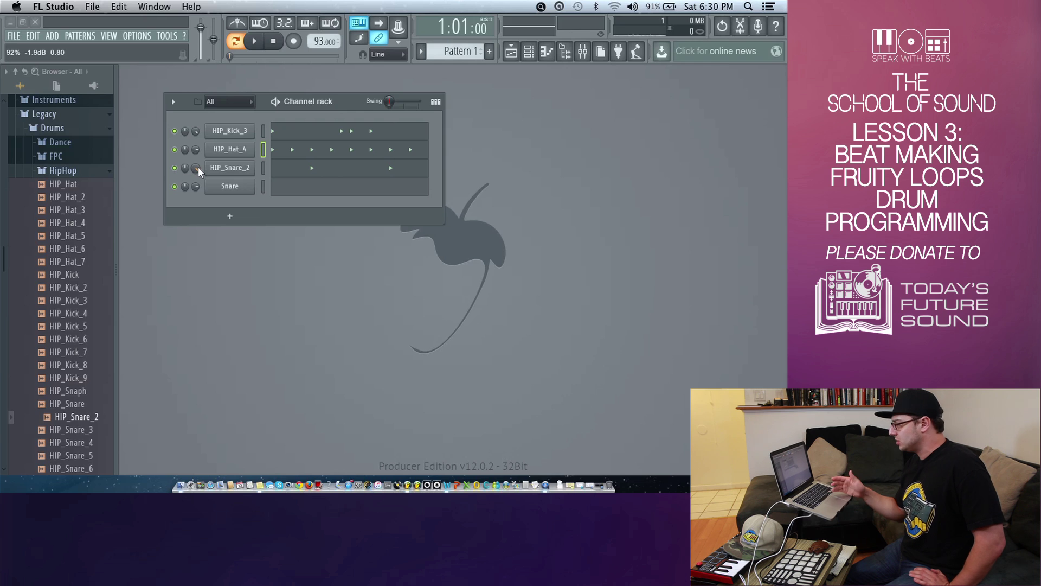
key("space")
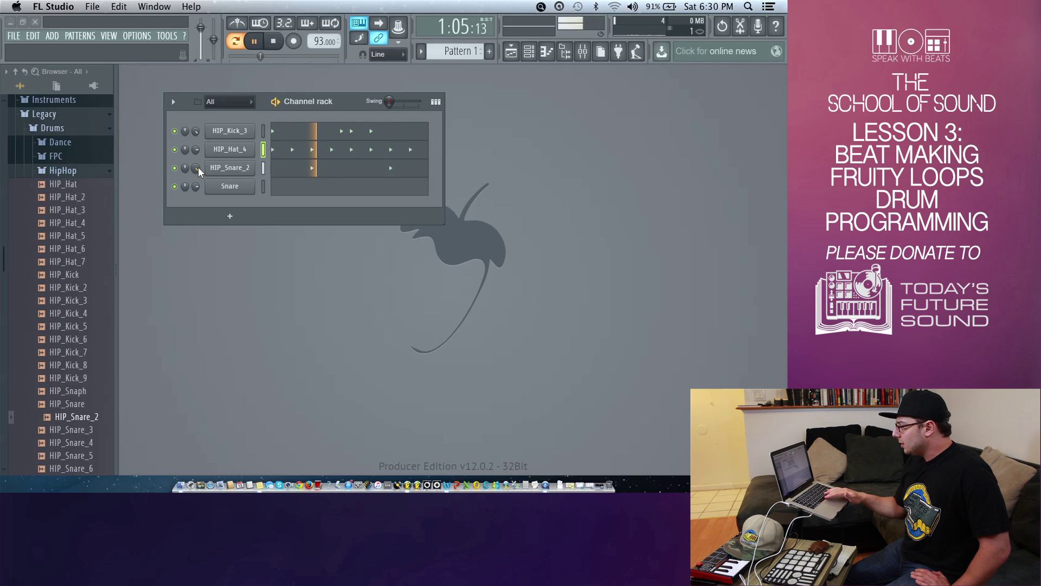
Step: Stop the pattern, and open the HIP_Kick_3 channel settings from the repositioned channel rack
key("space")
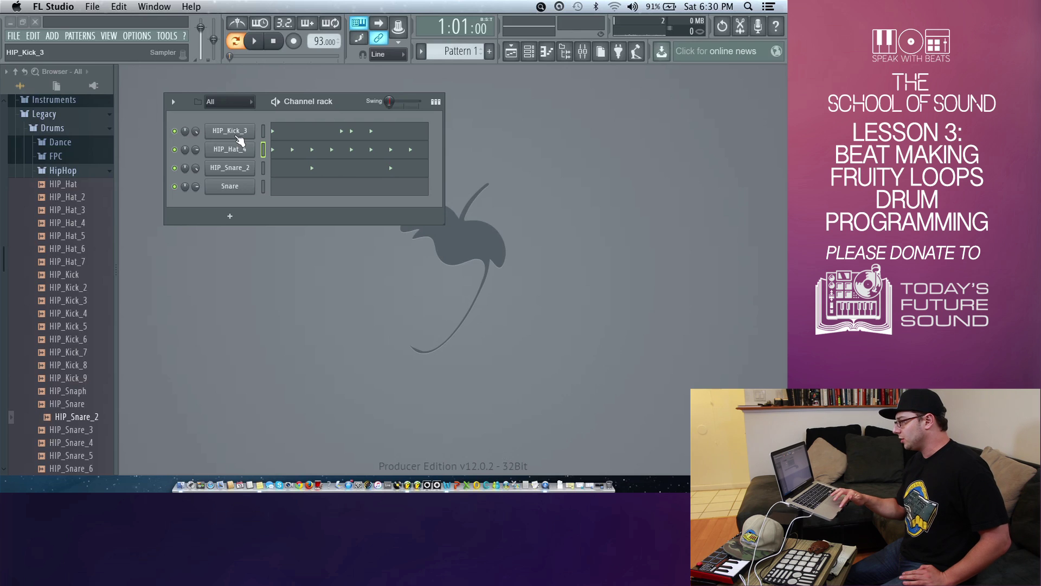
left_click_drag(341, 103, 325, 232)
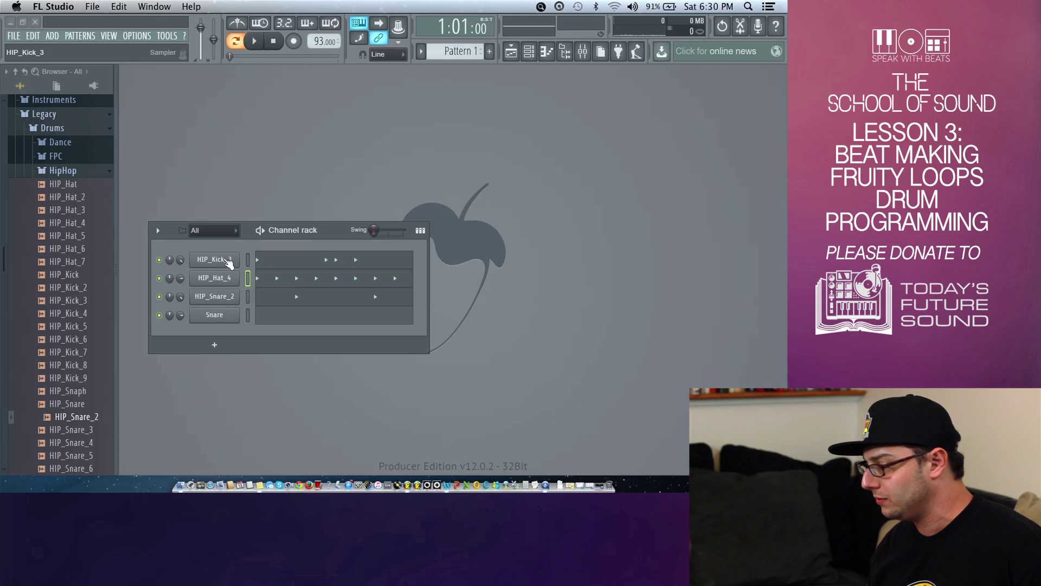
left_click(227, 260)
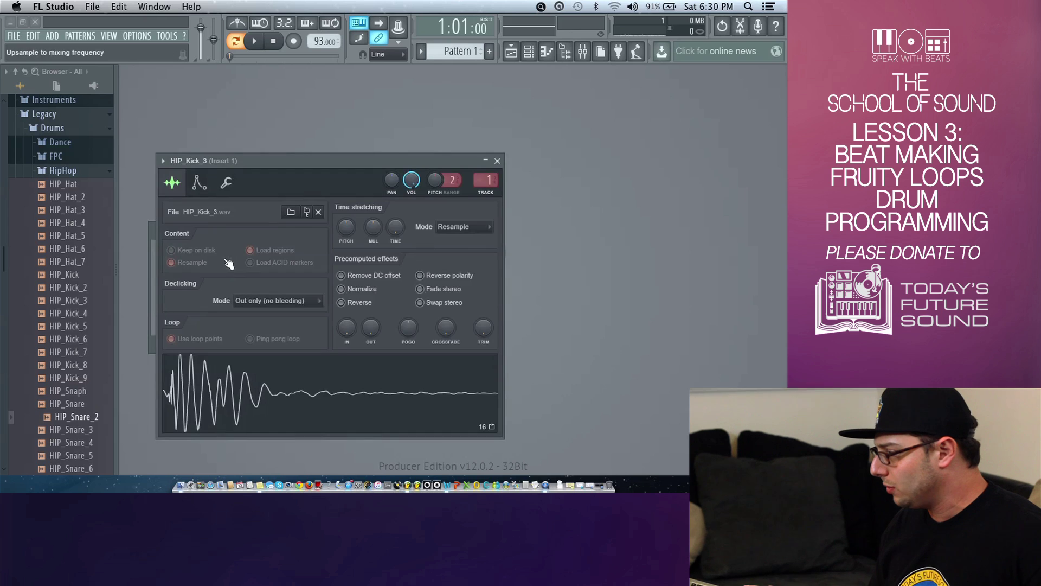
Step: Show the mixer and place its window so it leaves part of the HIP_Kick_3 settings uncovered
left_click(111, 37)
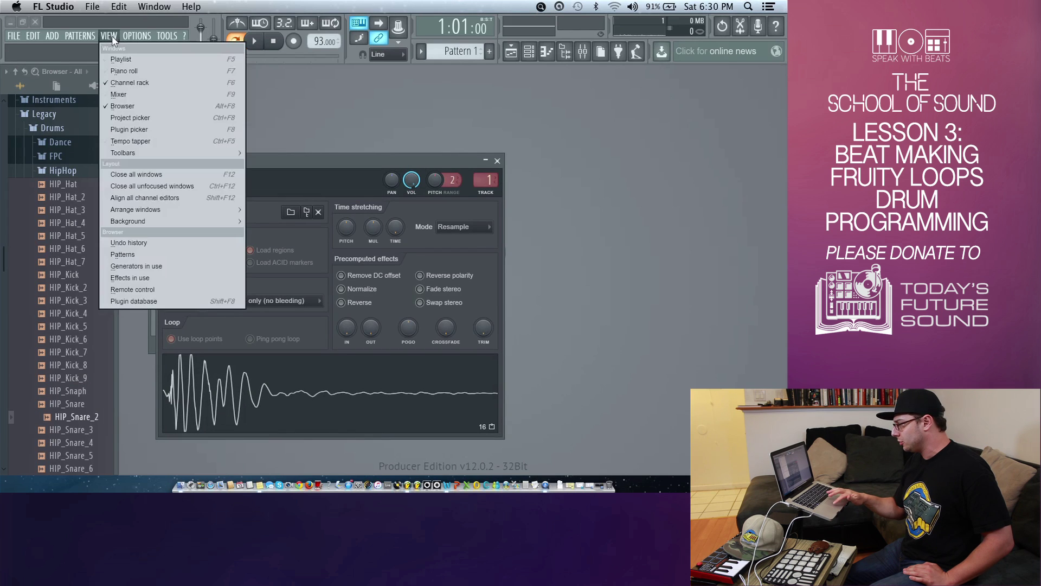
left_click(132, 93)
left_click_drag(369, 109, 525, 97)
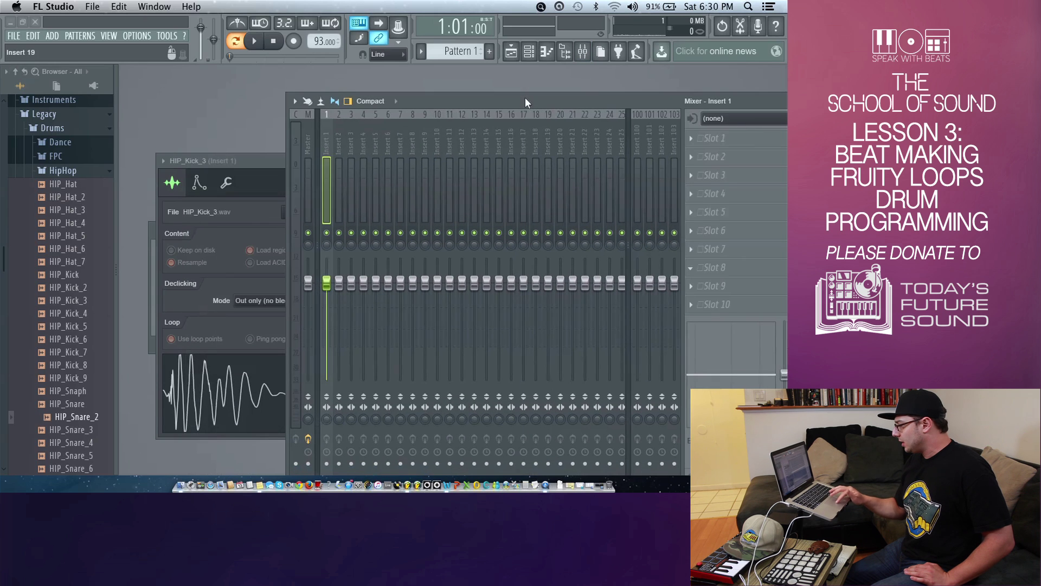
Step: Bring the channel rack in front of the mixer and place the HIP_Kick_3 settings window below the kick and hat channels
left_click(256, 156)
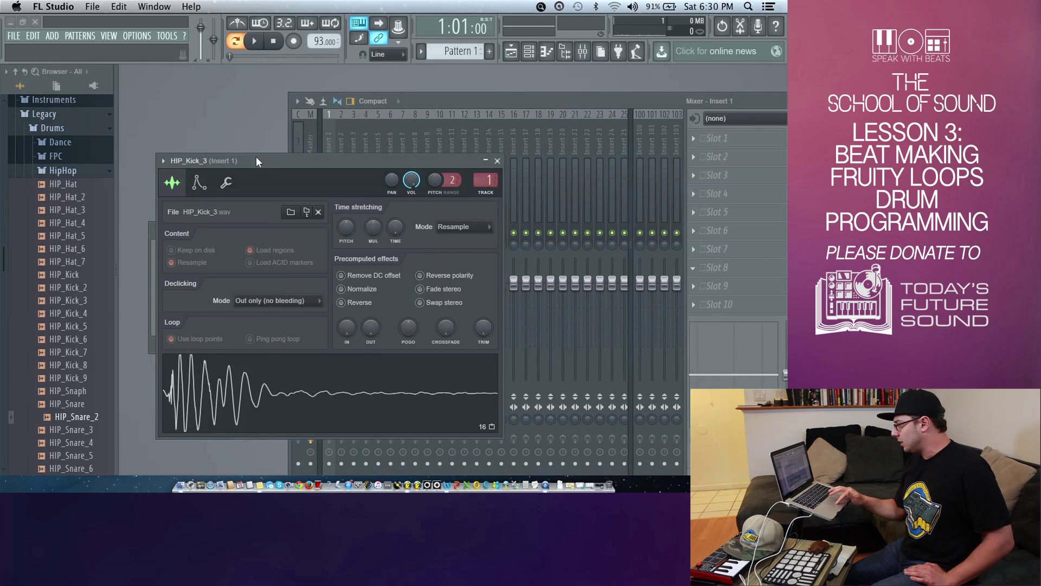
left_click(497, 161)
left_click(266, 242)
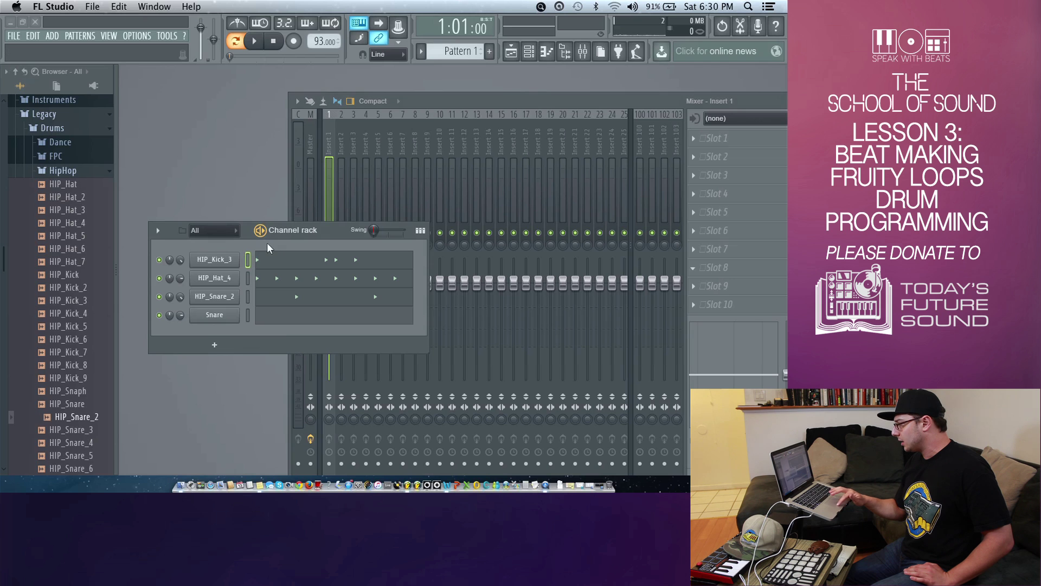
left_click_drag(303, 204, 341, 108)
left_click_drag(350, 161, 320, 297)
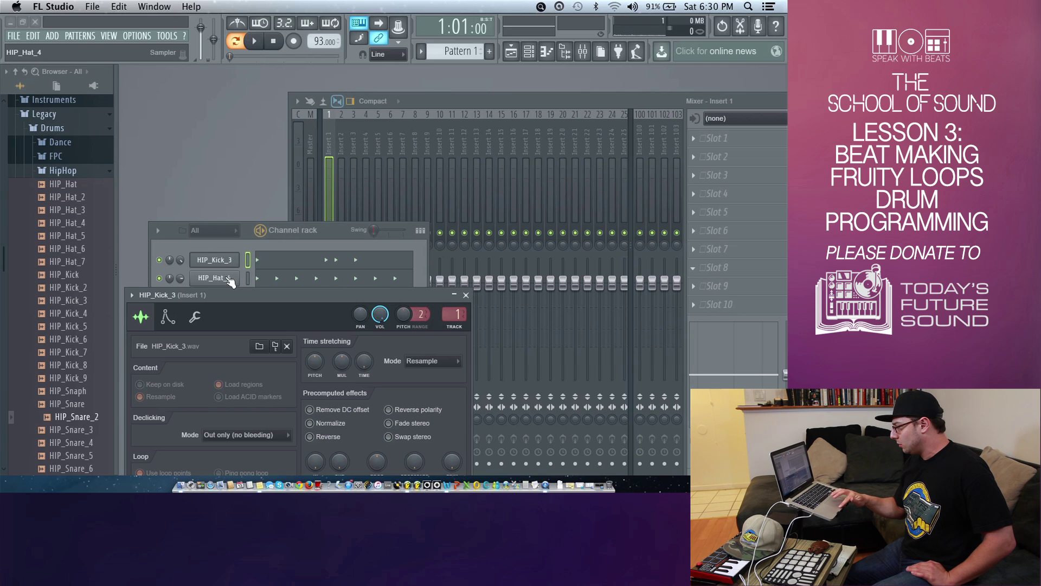
Step: Open the HIP_Hat_4 and HIP_Snare_2 channel settings and compare their track numbers with the mixer inserts
left_click(212, 278)
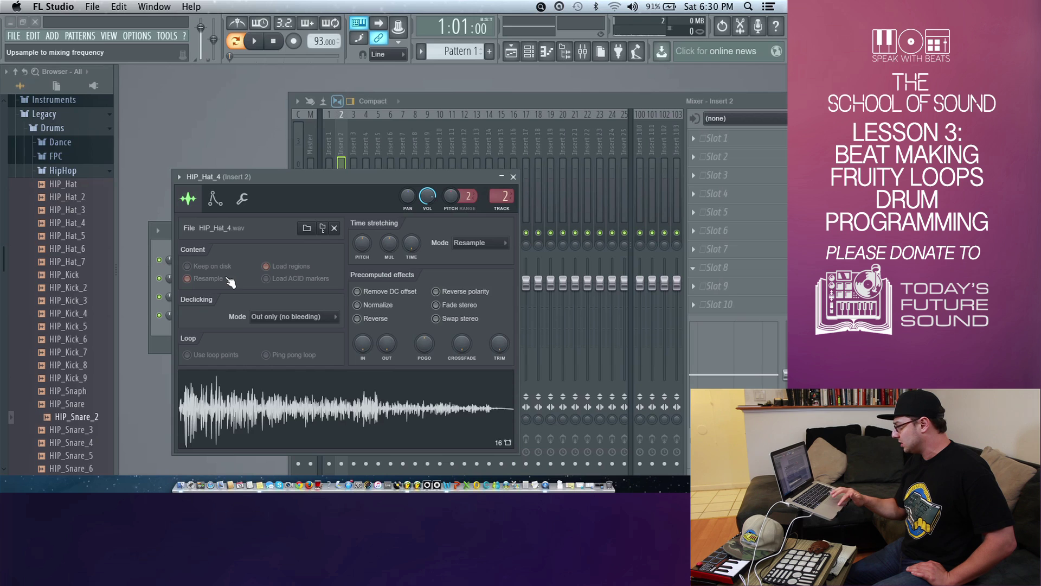
left_click_drag(463, 180, 457, 258)
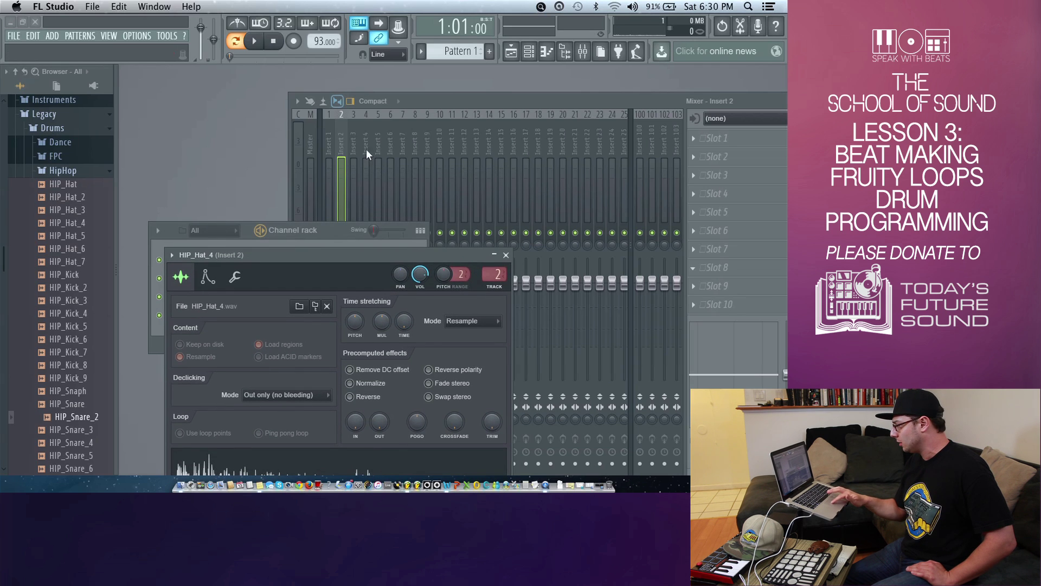
left_click(442, 96)
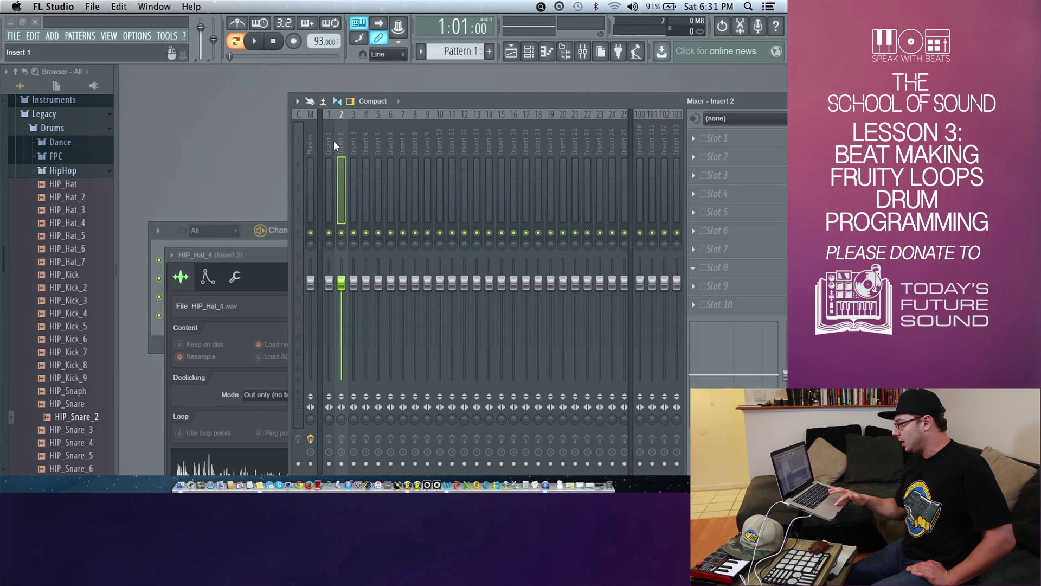
left_click(157, 245)
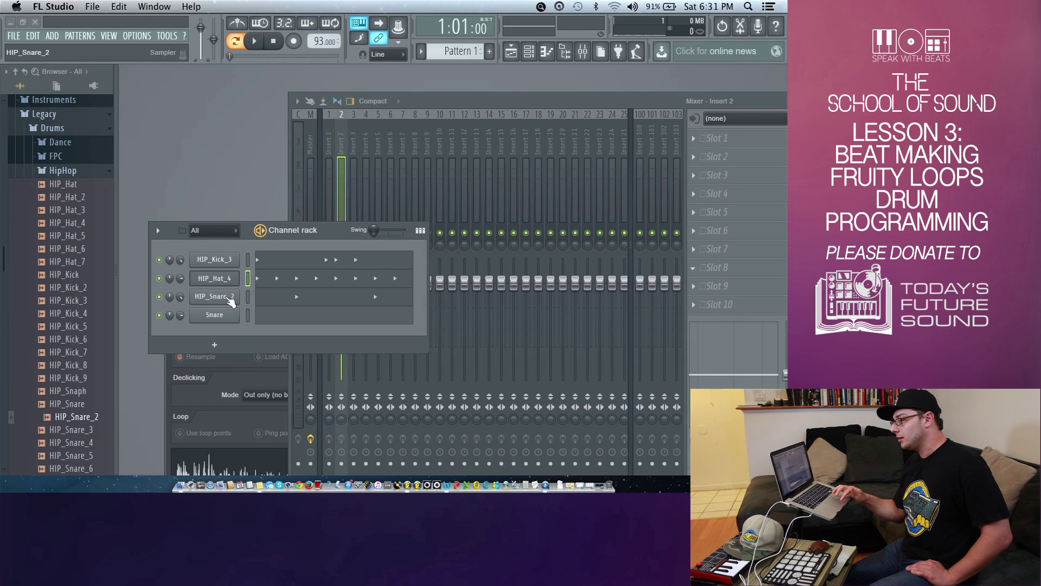
left_click(229, 299)
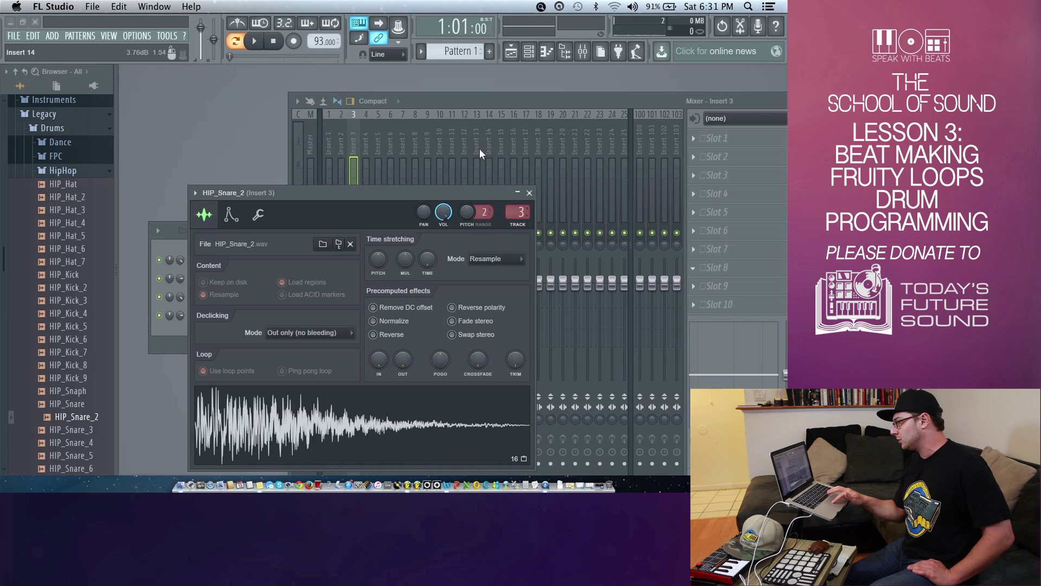
left_click(445, 102)
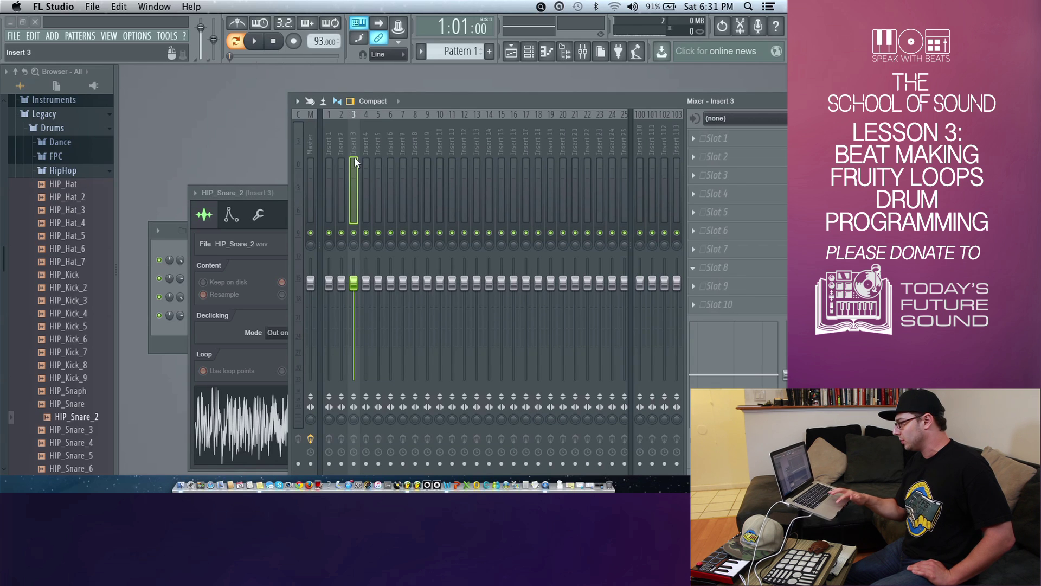
left_click(173, 242)
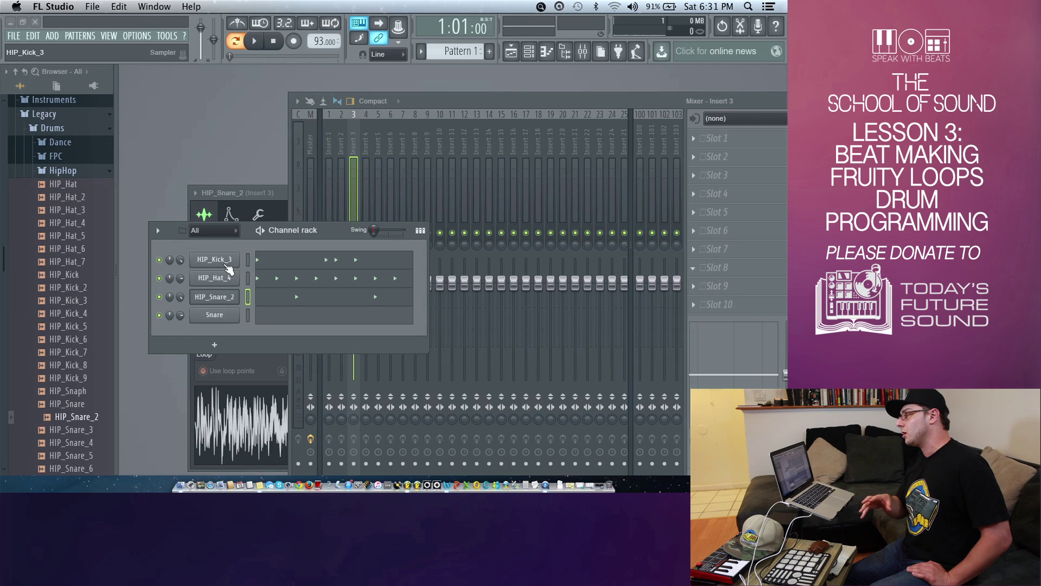
Step: Select the HIP_Kick_3 channel and route it to mixer track Insert 1
left_click(215, 259)
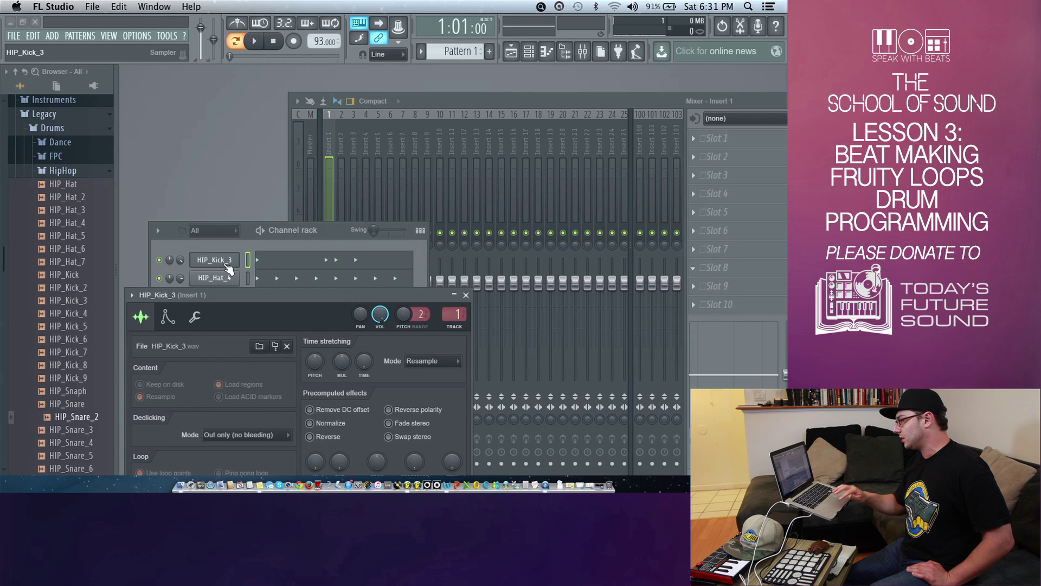
left_click(326, 142)
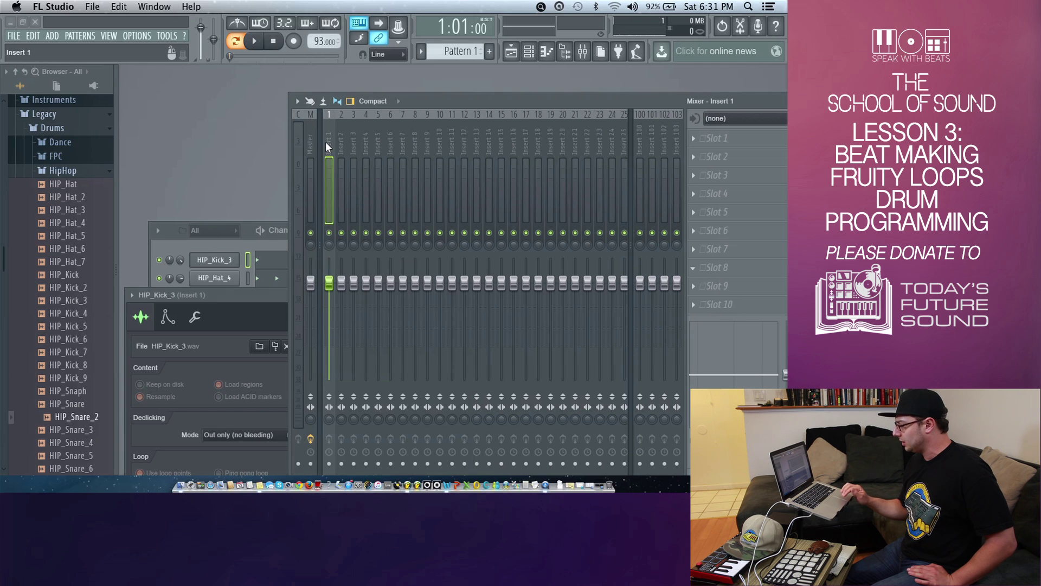
right_click(334, 136)
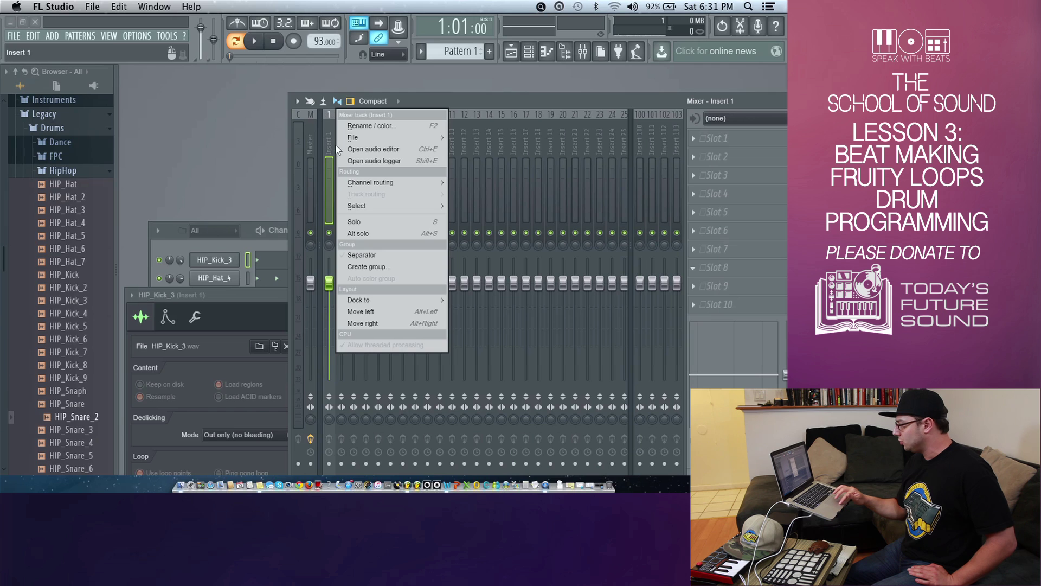
mouse_move(412, 183)
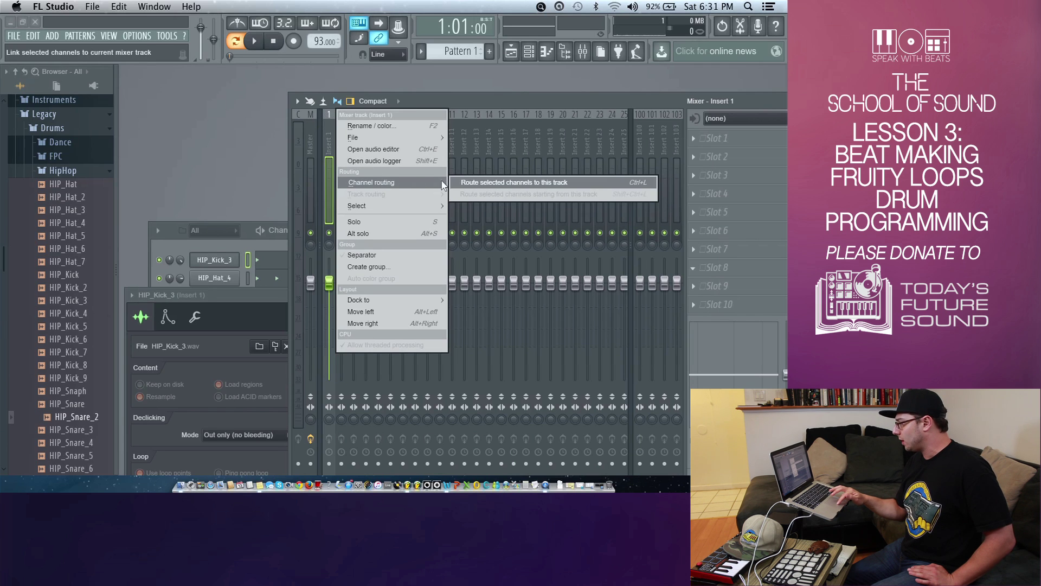
left_click(479, 184)
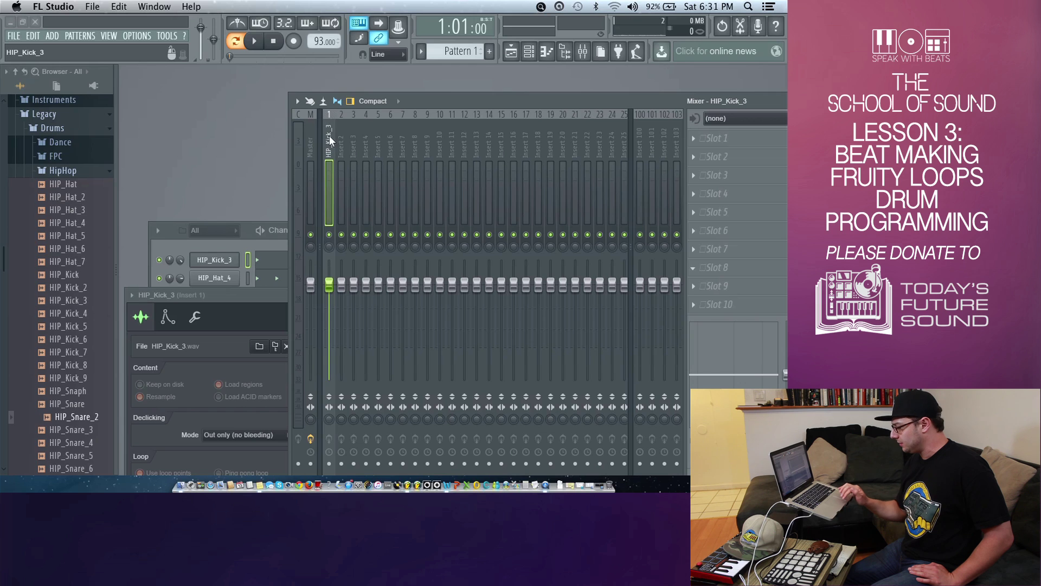
Step: Select the HIP_Hat_4 channel and change its color to purple, keeping its name
left_click(239, 242)
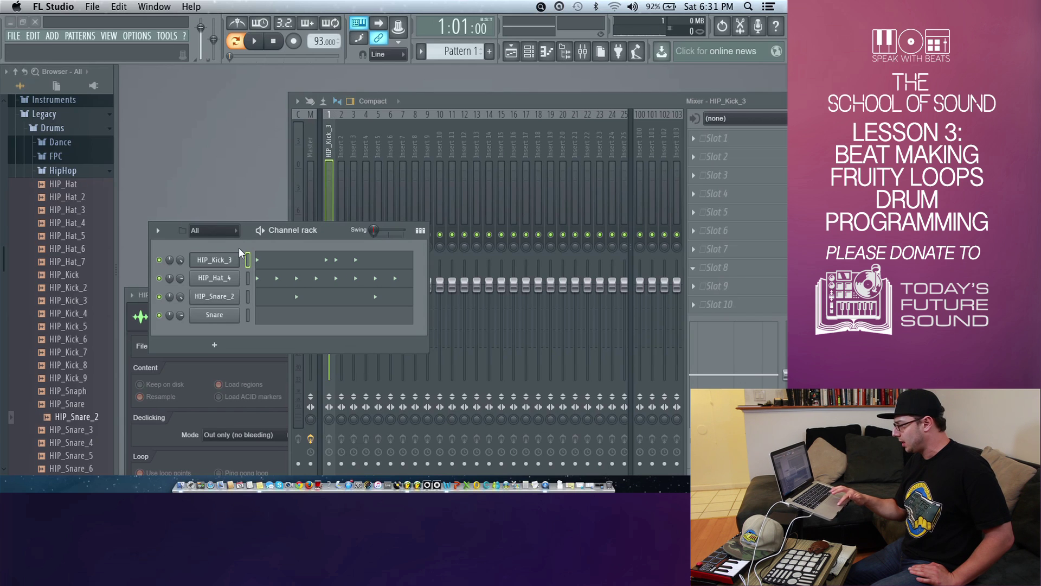
left_click(226, 279)
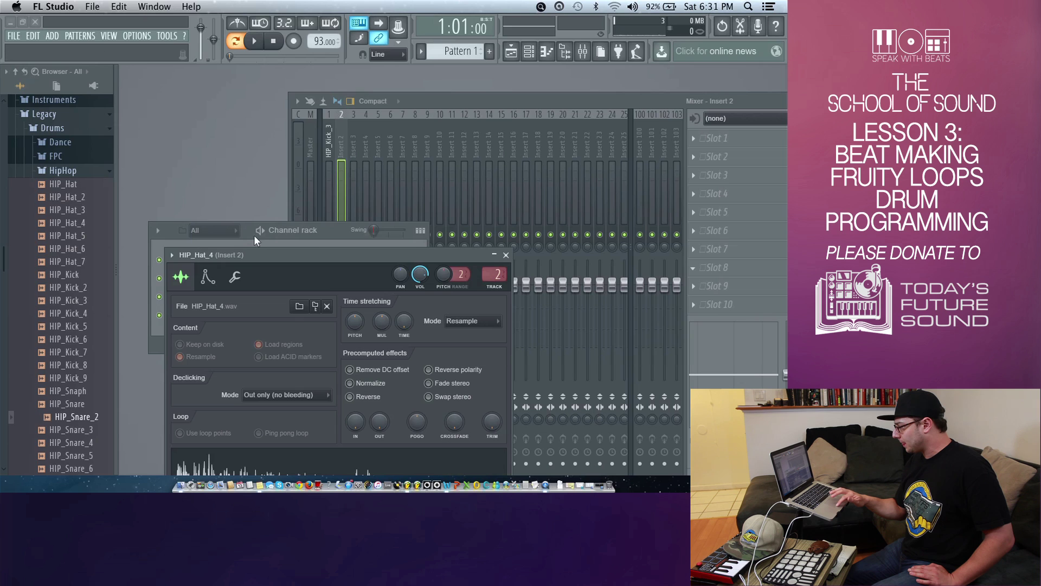
left_click(248, 237)
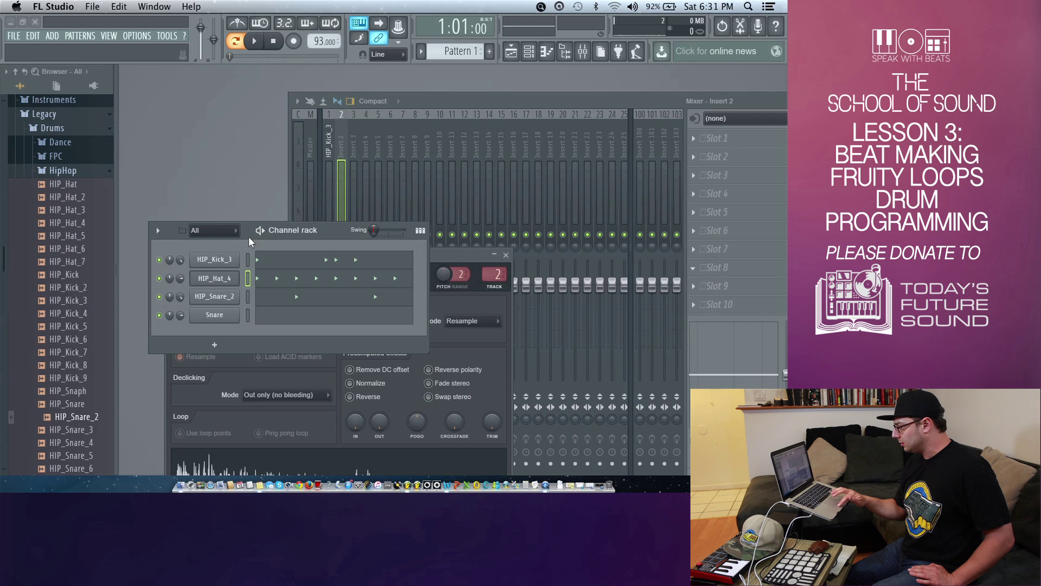
right_click(219, 276)
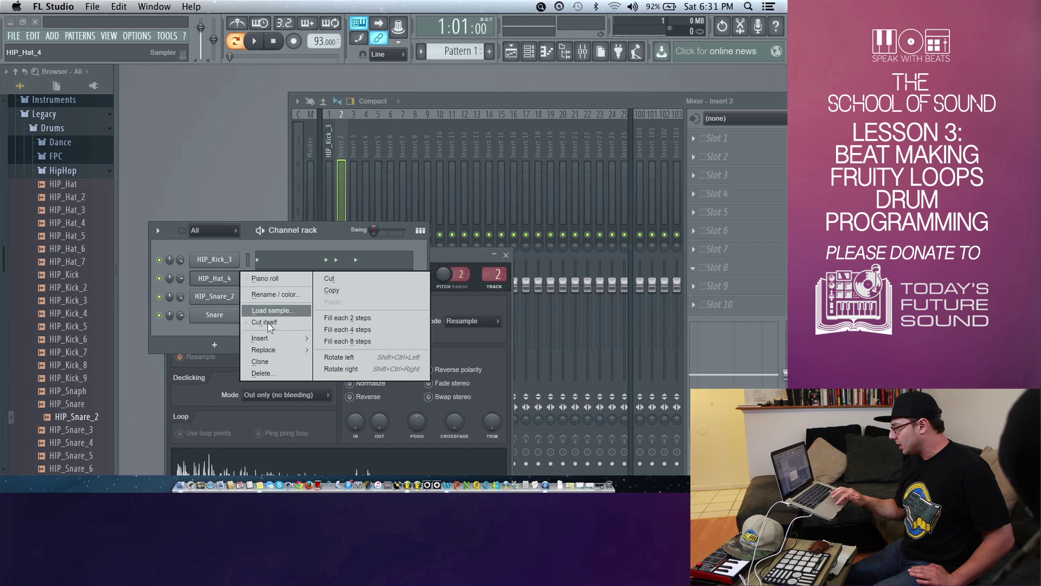
left_click(290, 298)
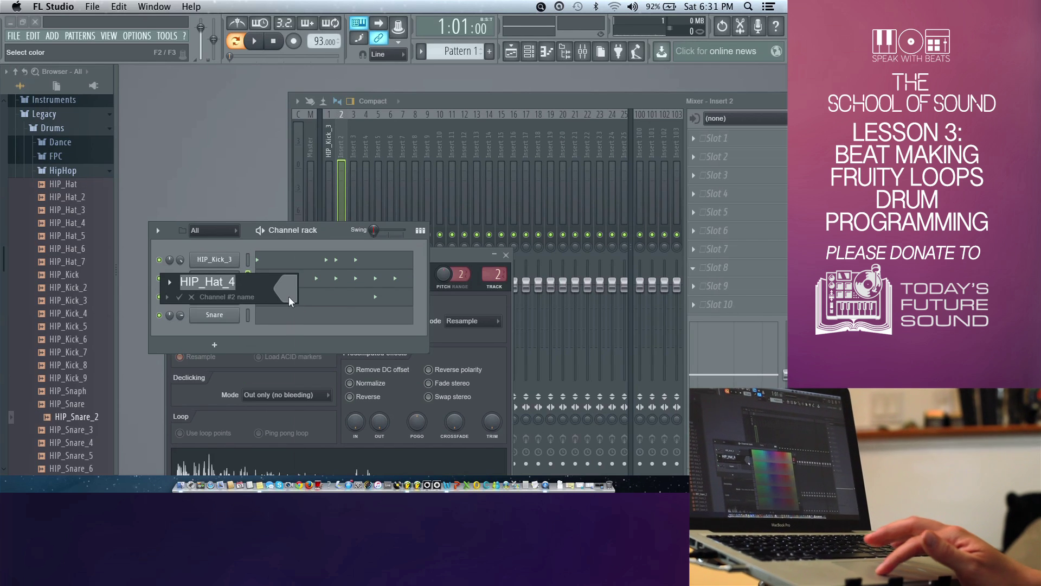
left_click(289, 296)
left_click(412, 301)
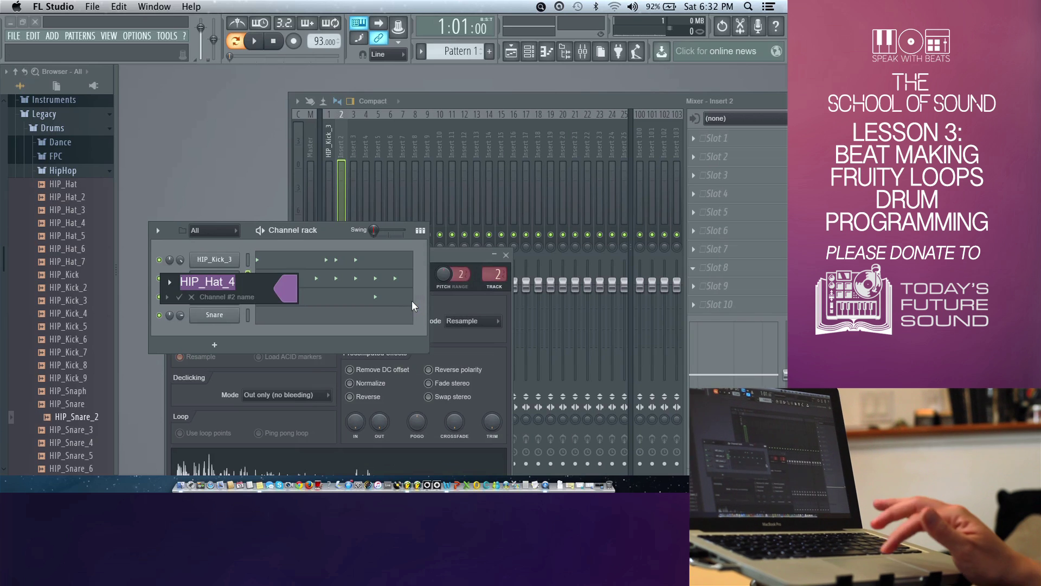
key("Return")
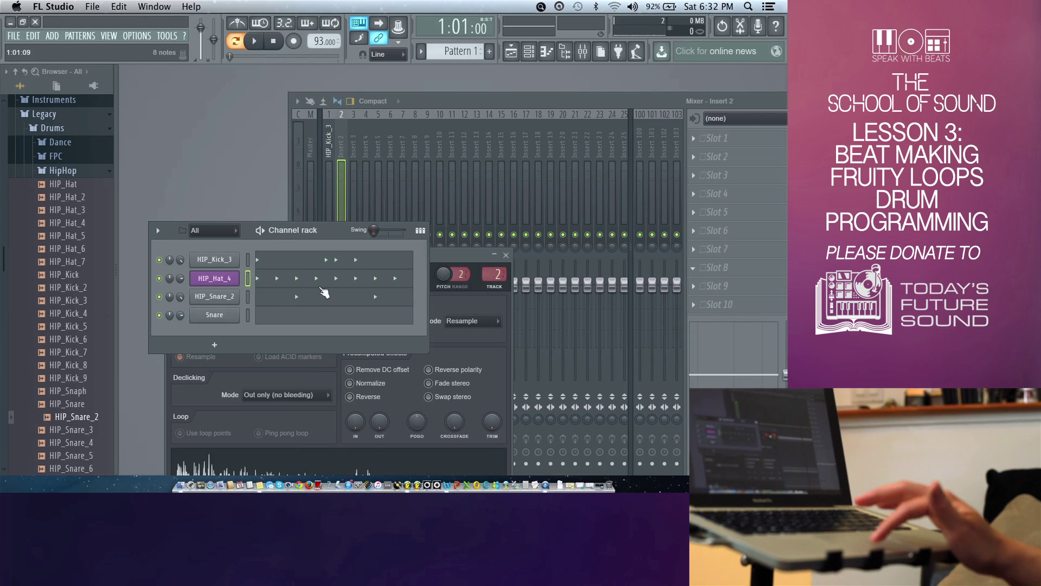
Step: Route the HIP_Hat_4 channel to mixer track Insert 2
right_click(340, 145)
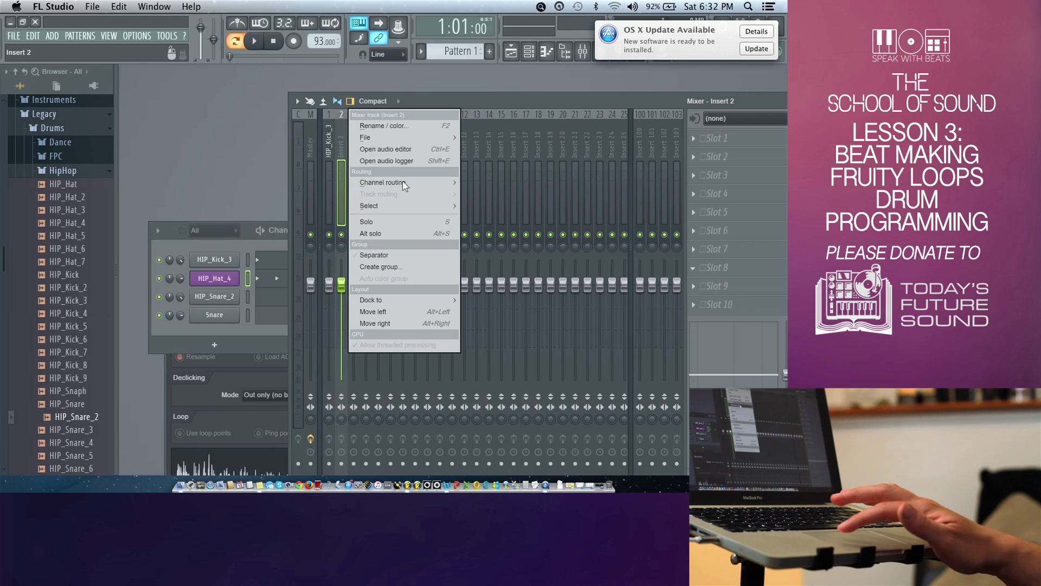
mouse_move(404, 186)
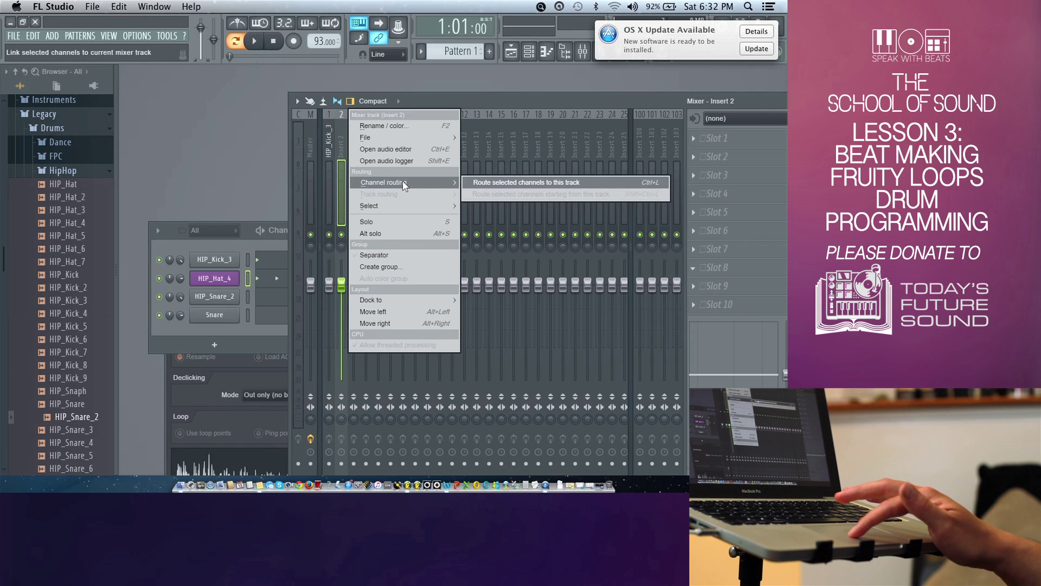
left_click(495, 183)
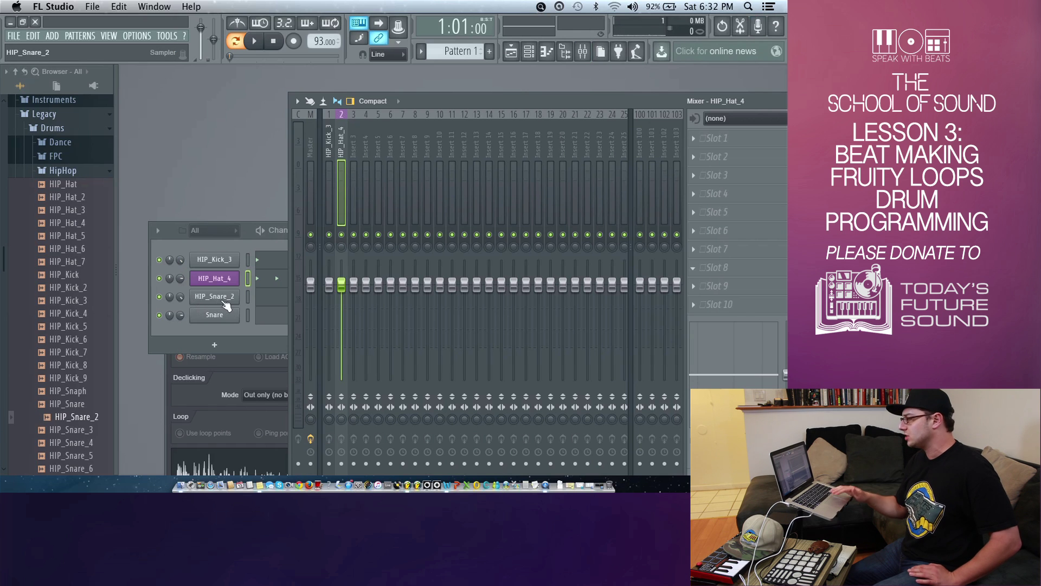
Step: Select the HIP_Snare_2 channel and change its color to olive yellow, keeping its name
left_click(225, 303)
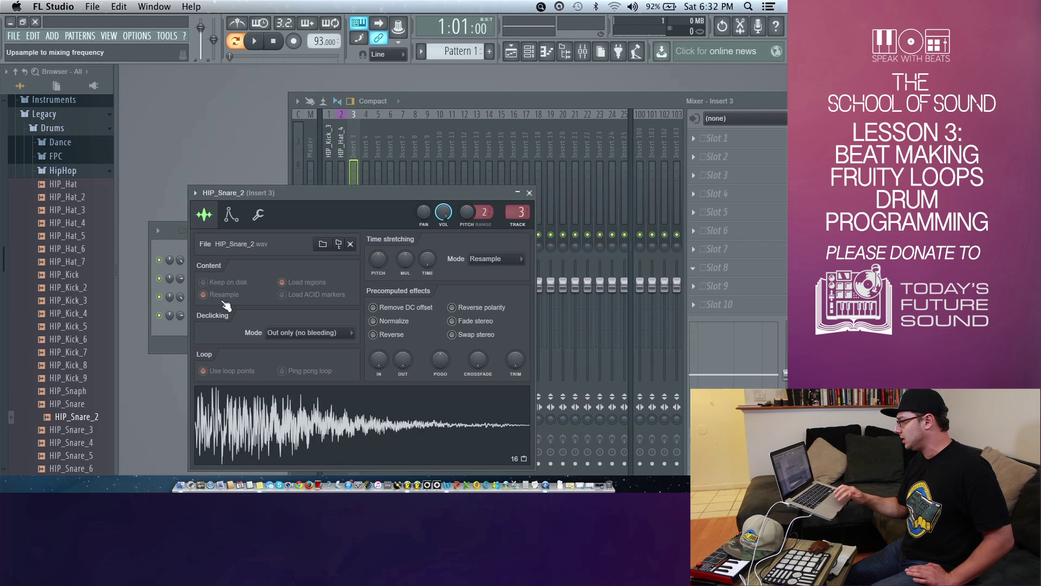
left_click_drag(337, 197, 341, 332)
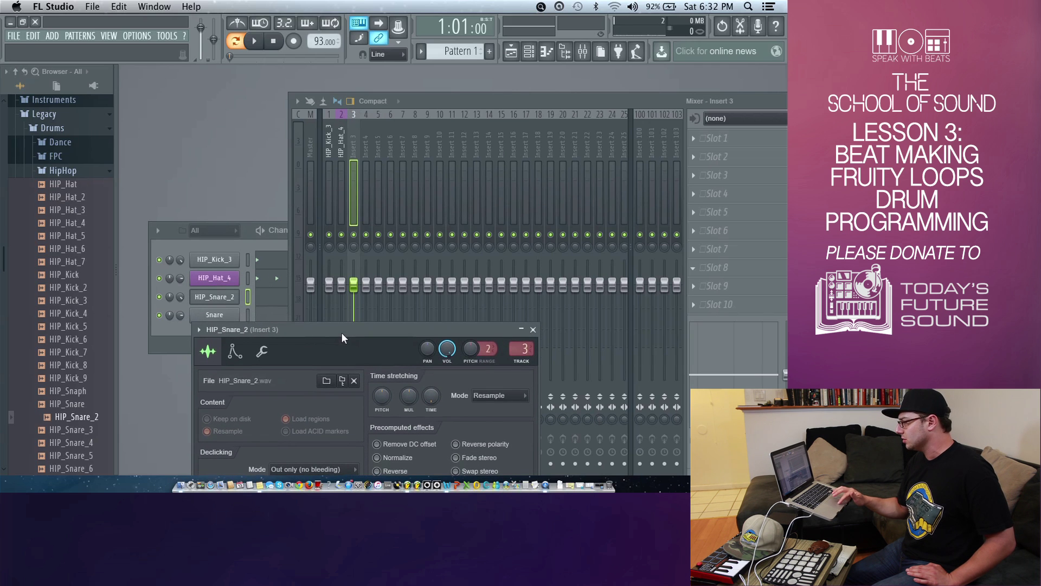
right_click(216, 296)
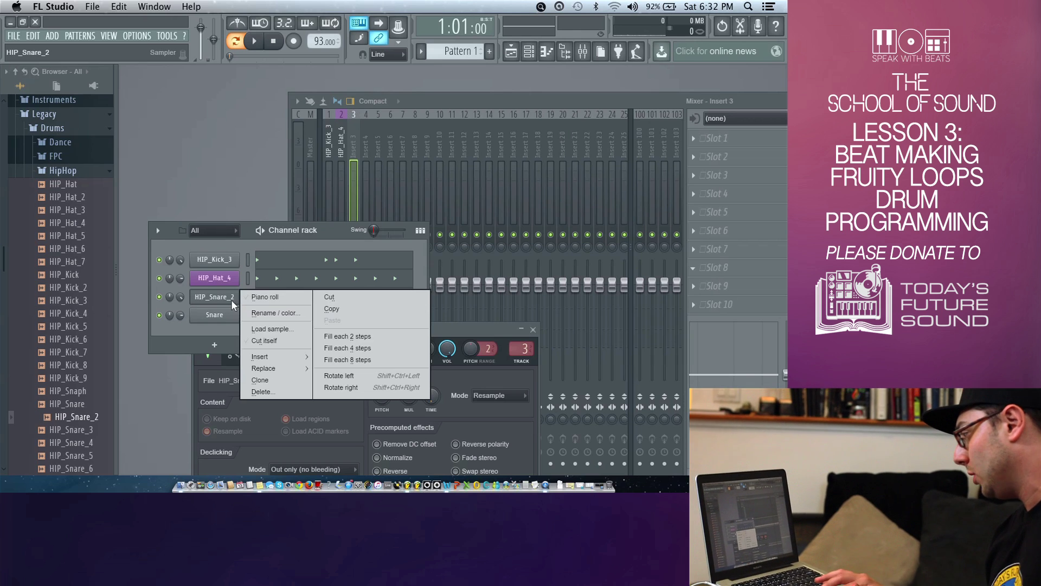
left_click(265, 313)
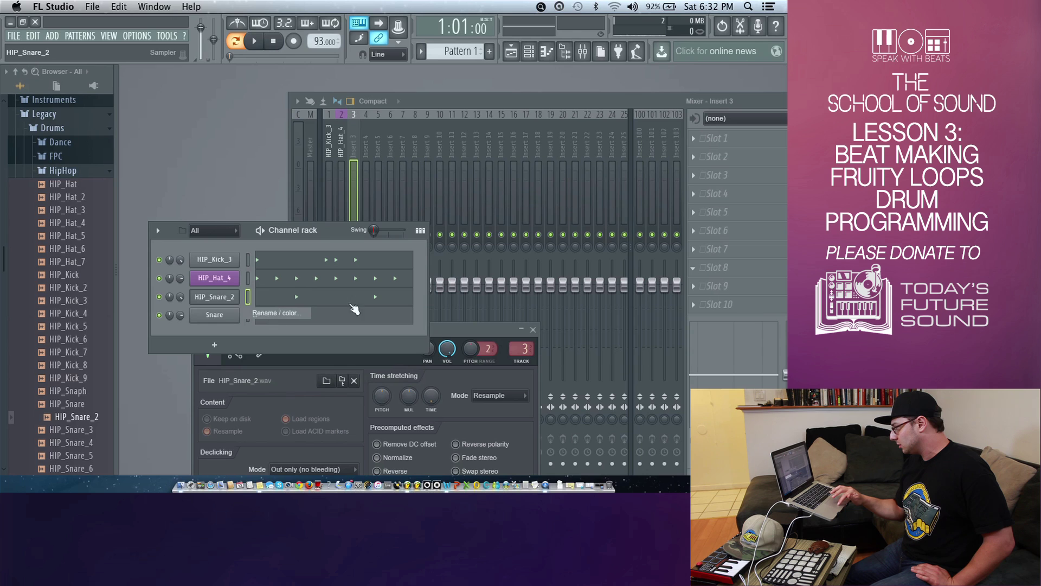
left_click(266, 304)
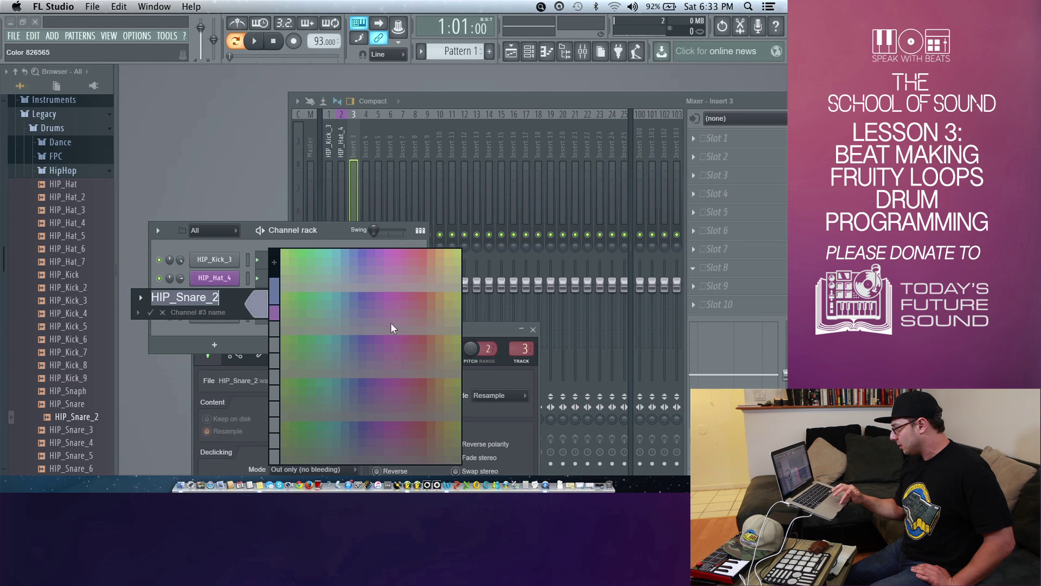
left_click(448, 344)
key("Return")
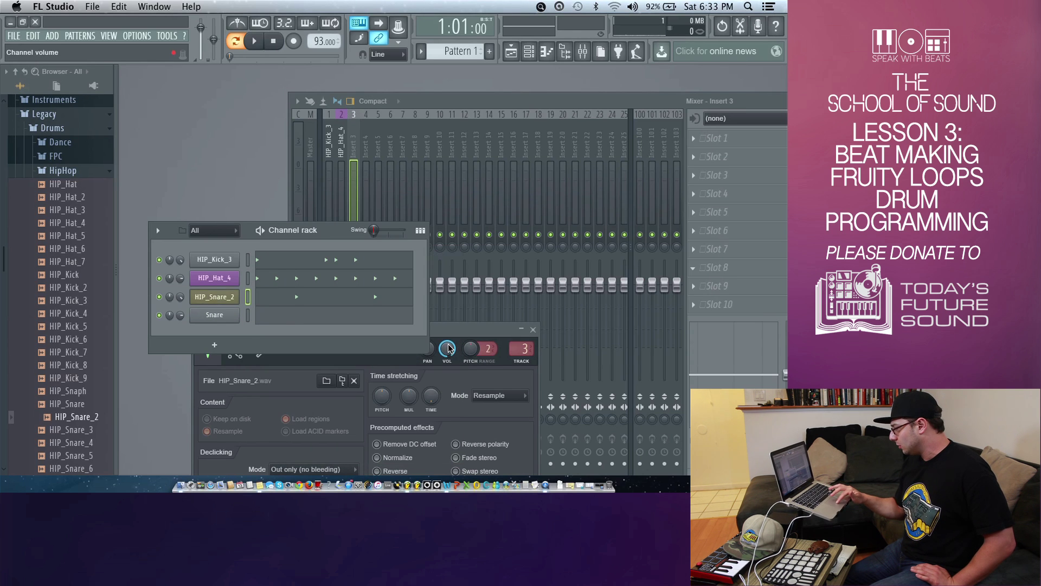
Step: Route the HIP_Snare_2 channel to mixer track Insert 3
right_click(353, 145)
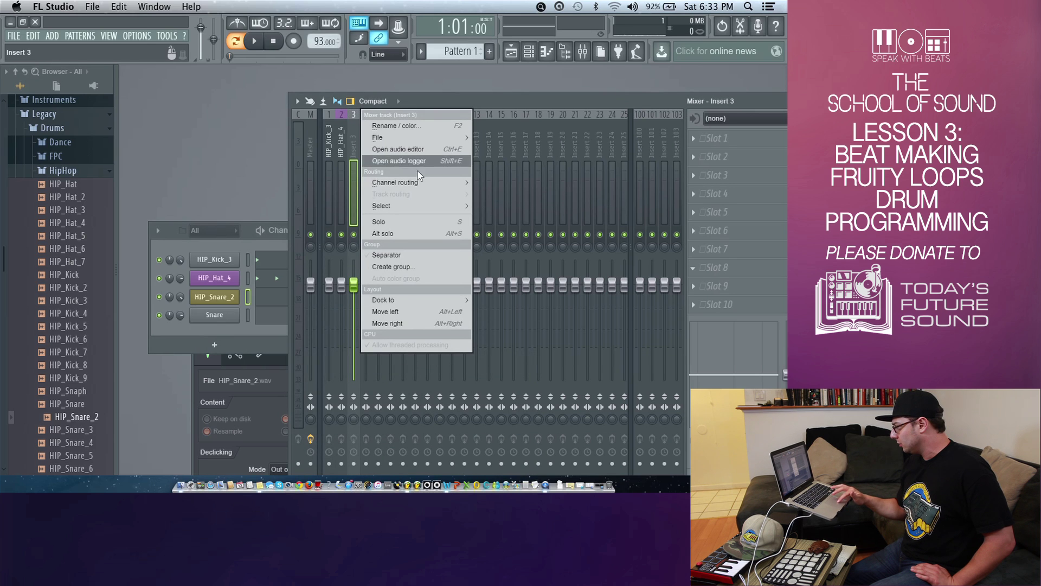
mouse_move(441, 180)
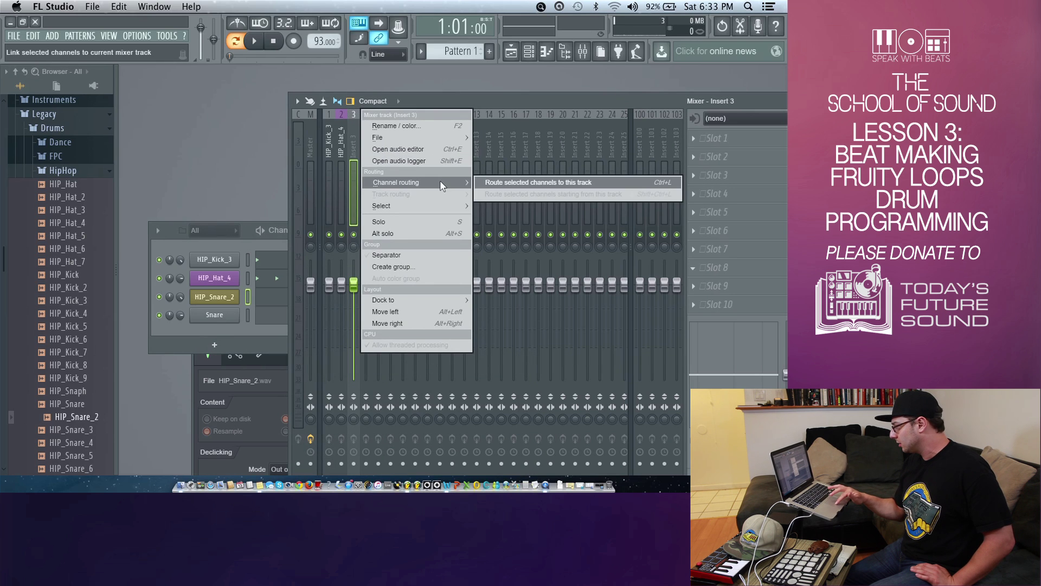
left_click(494, 183)
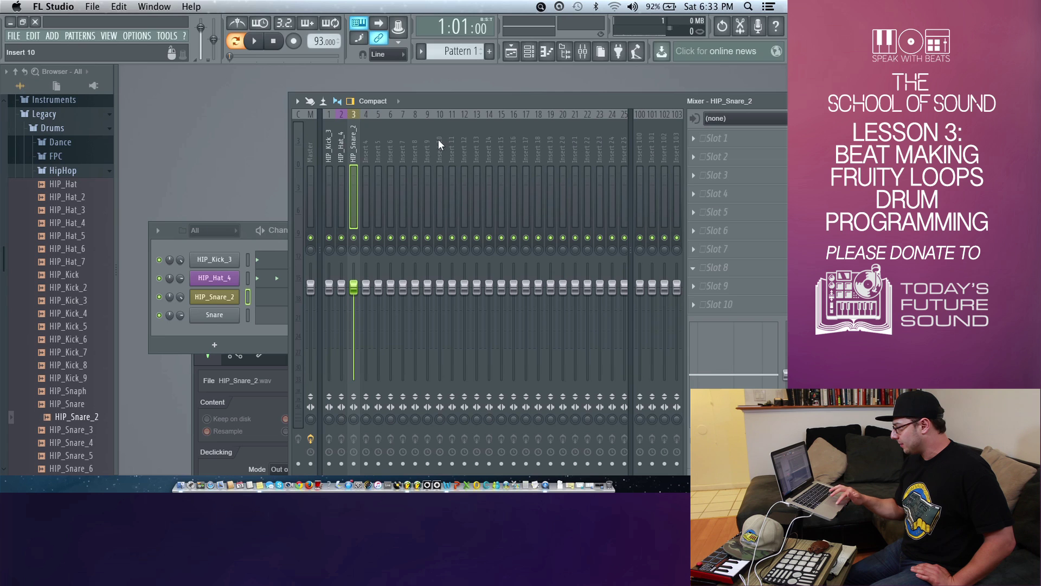
Step: Switch the Channel rack from note previews to the step grid and play Pattern 1 to check the beat
left_click(240, 243)
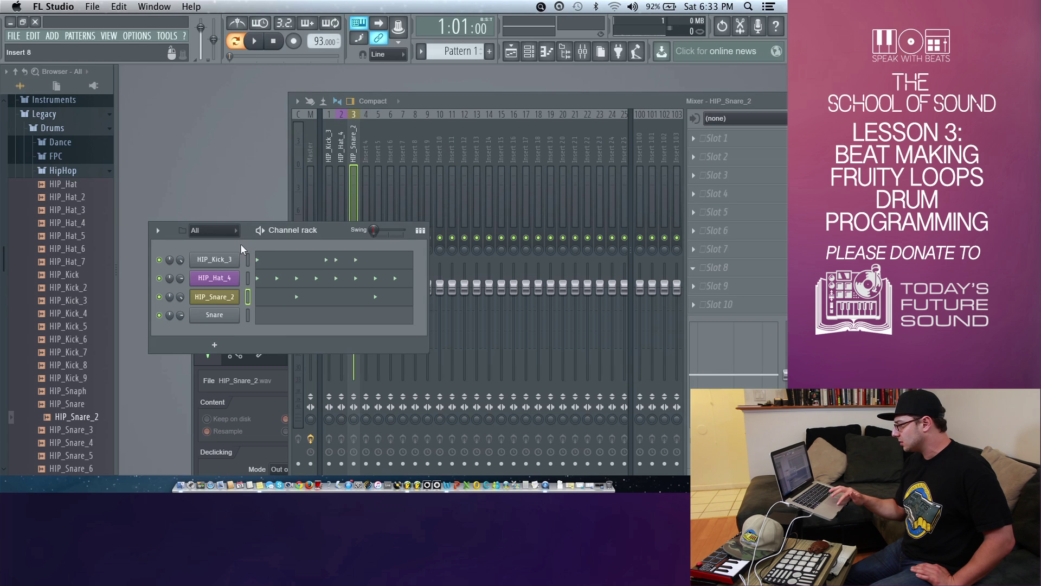
left_click(374, 296)
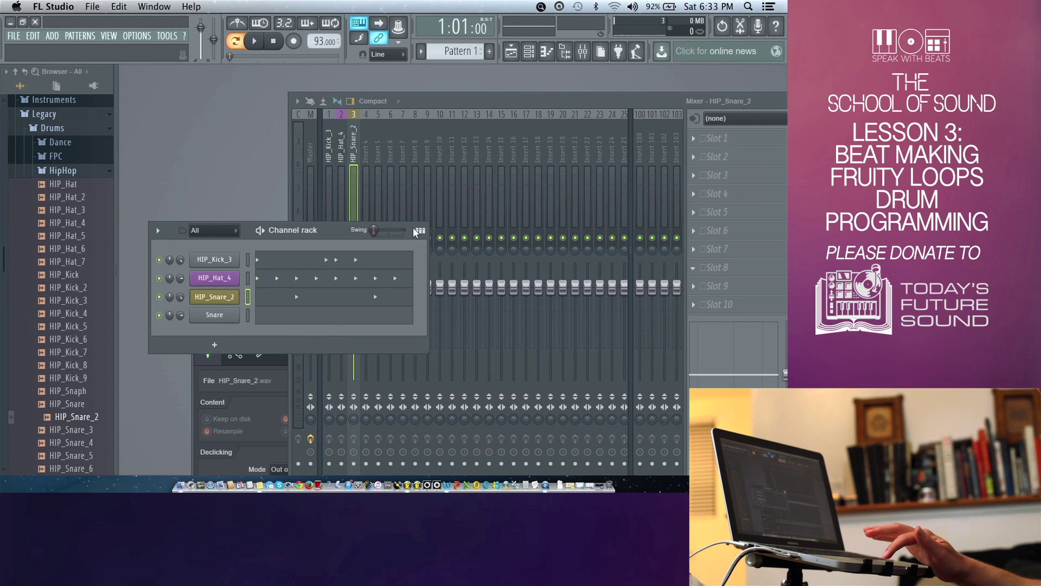
left_click(420, 230)
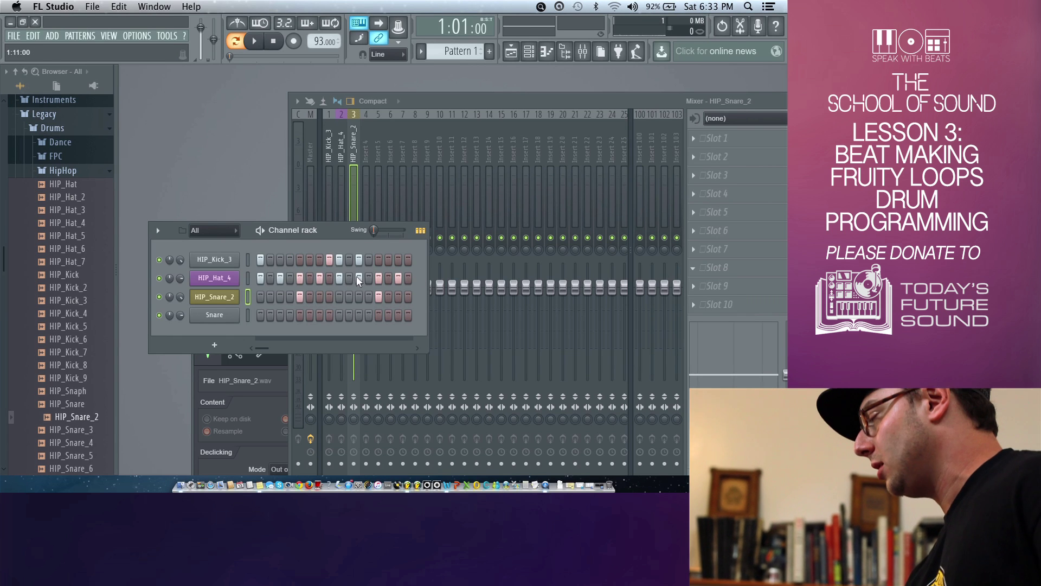
key("space")
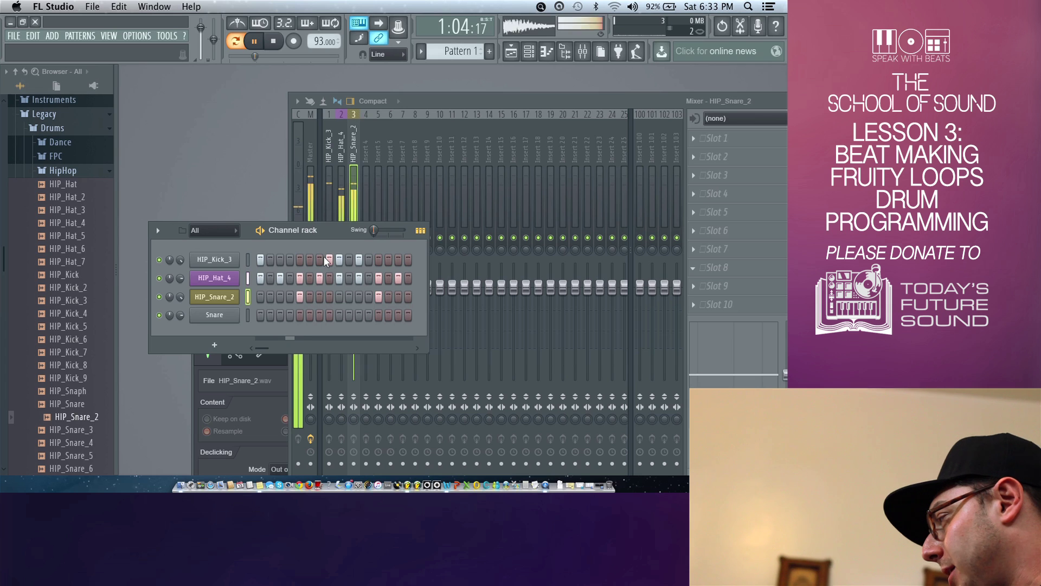
key("space")
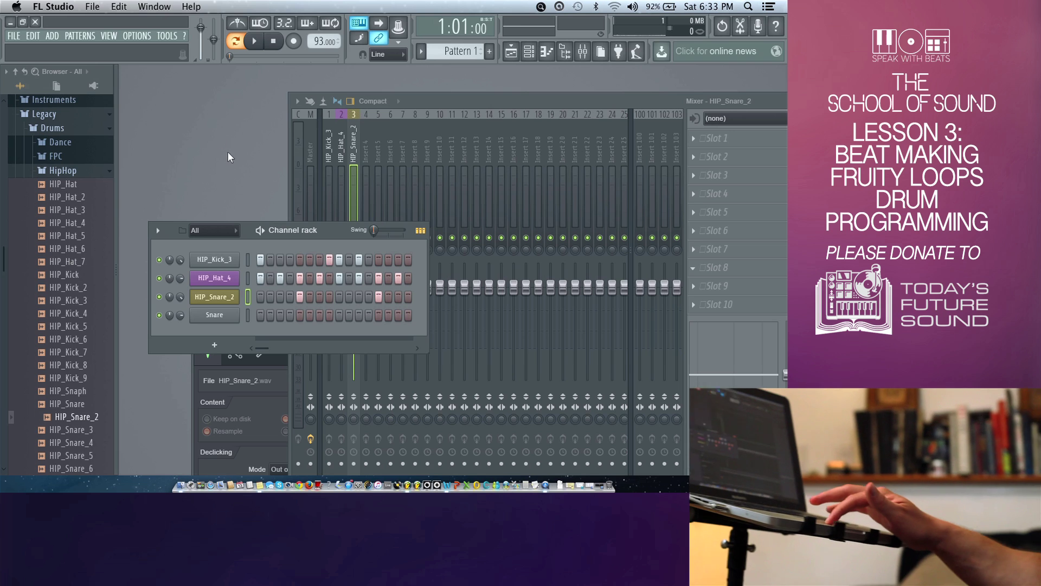
Step: Open the Playlist window
left_click(117, 38)
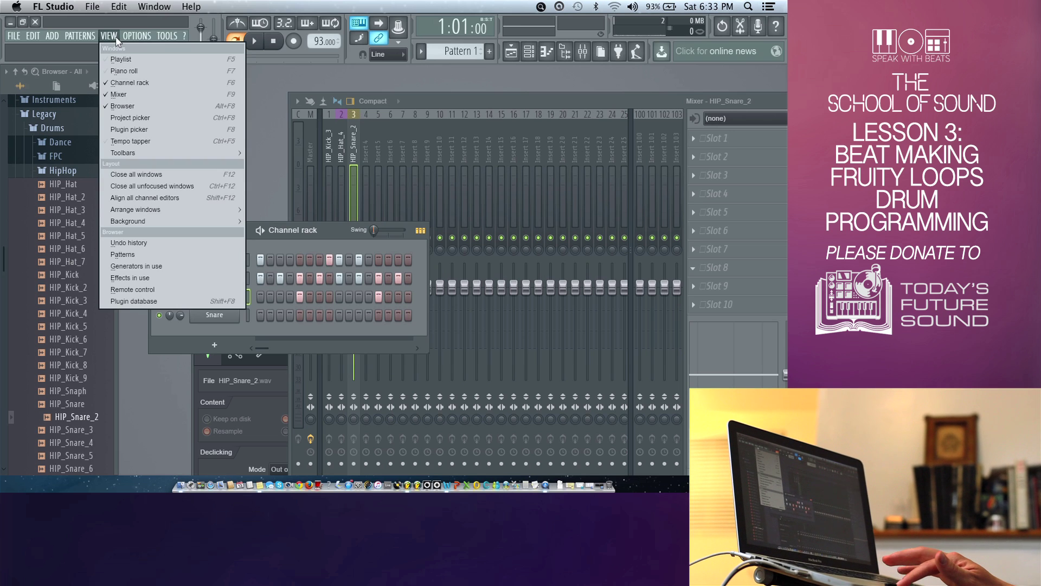
left_click(126, 61)
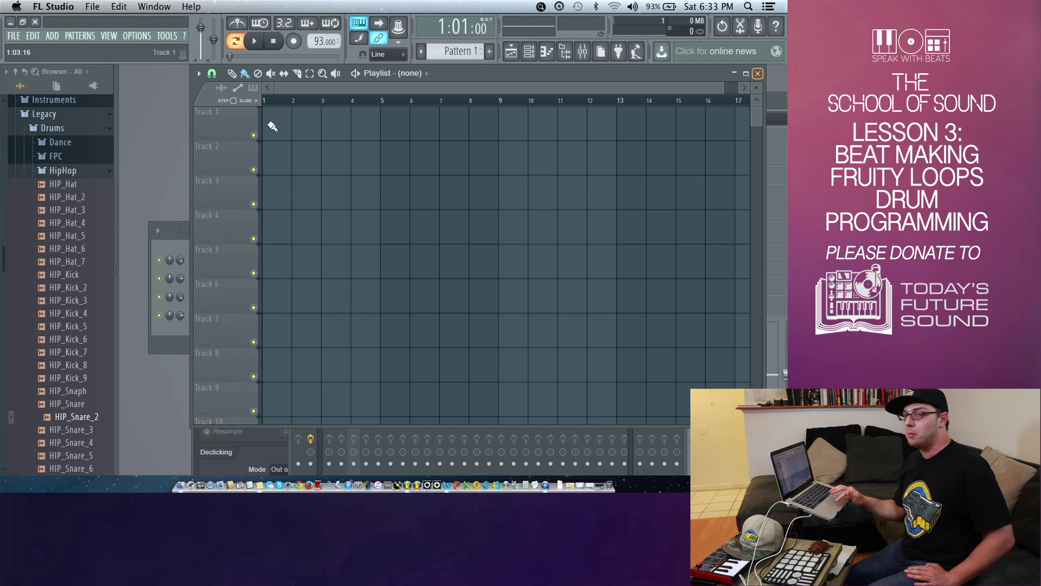
left_click(216, 77)
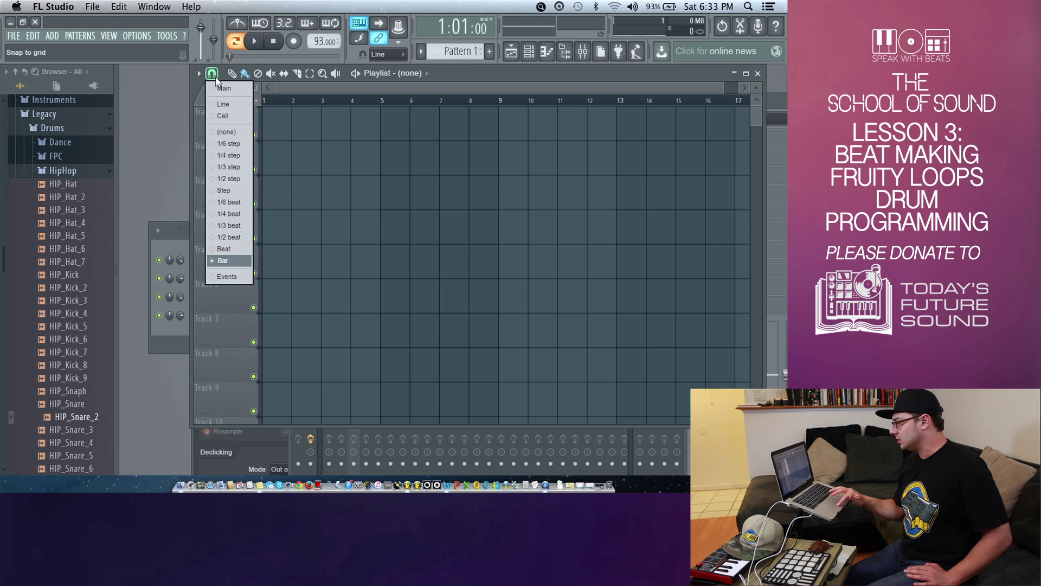
left_click(237, 215)
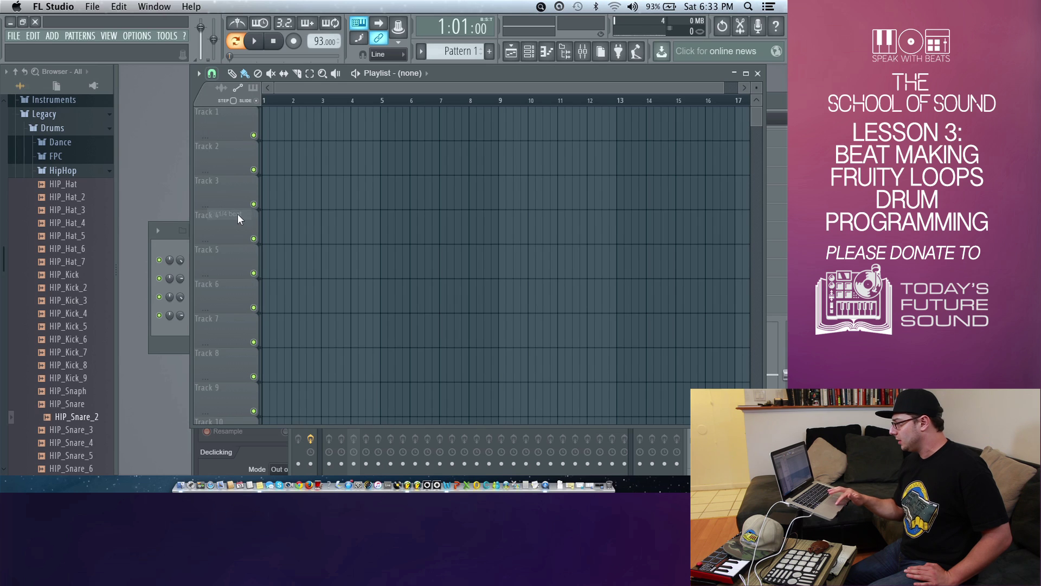
left_click(276, 131)
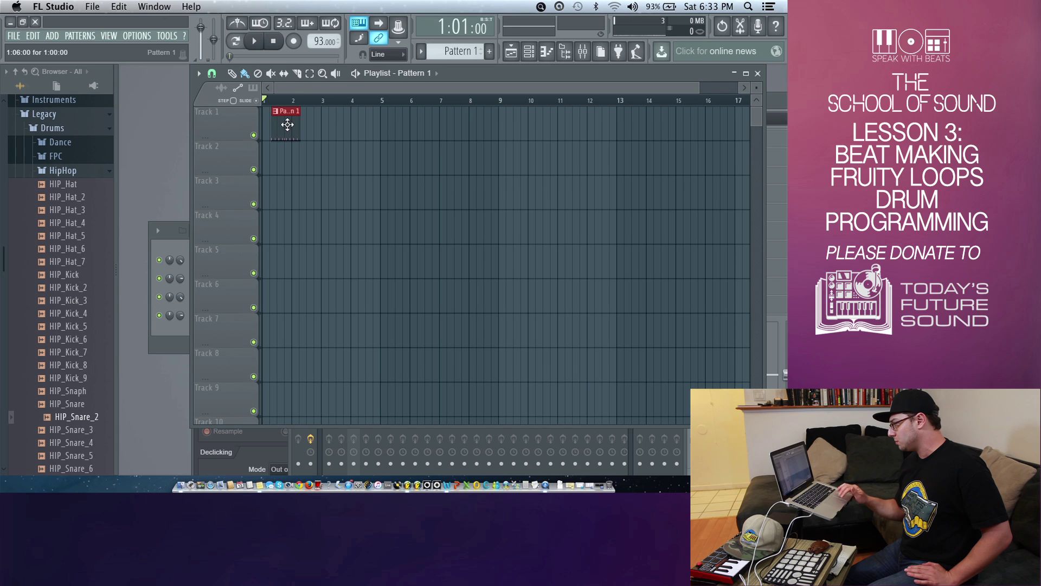
right_click(288, 126)
left_click(212, 75)
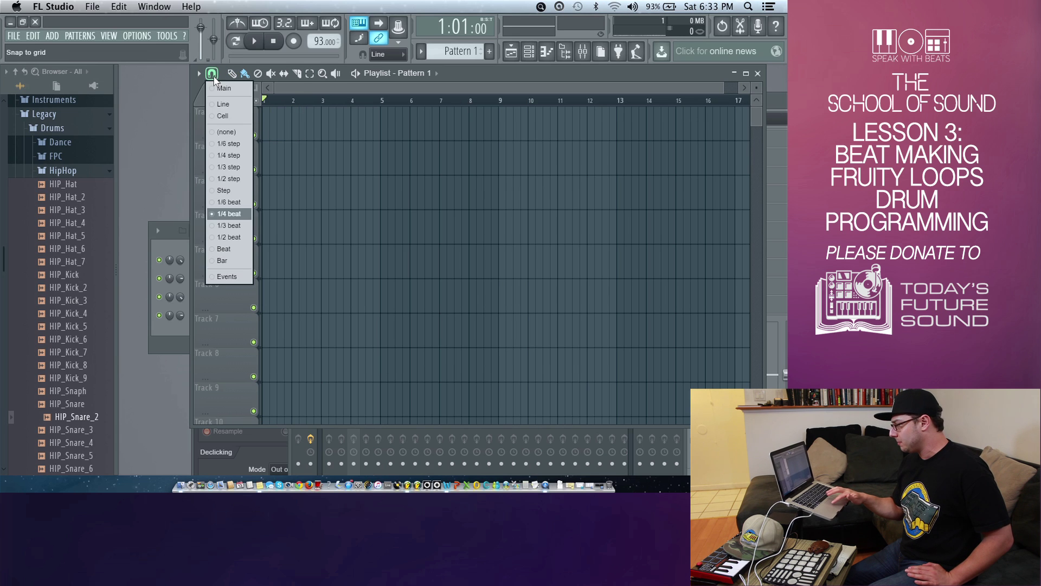
left_click(226, 260)
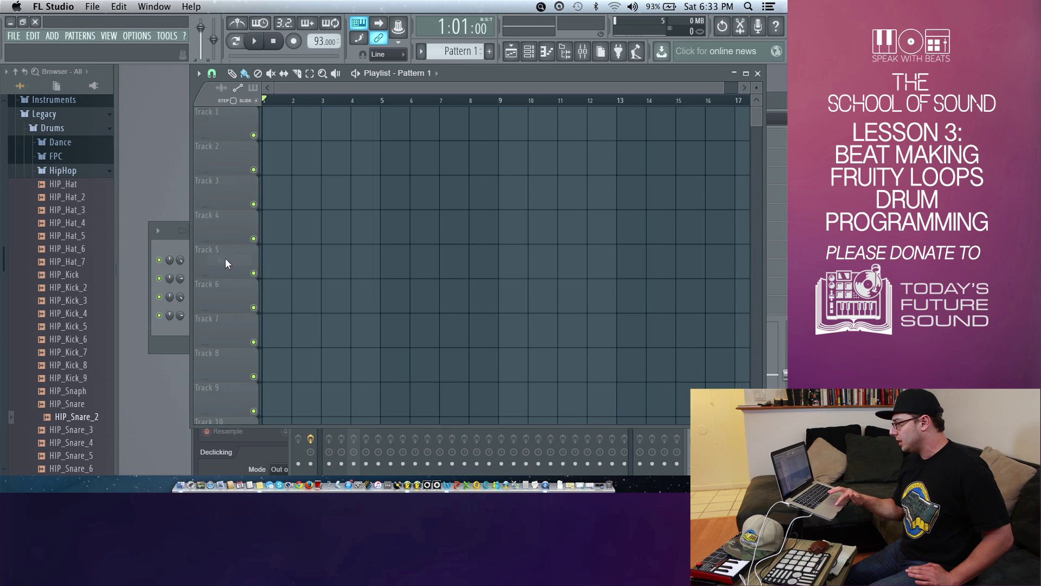
Step: Paint consecutive Pattern 1 clips along Track 1 of the Playlist, filling bars 1 through 13
left_click(245, 72)
left_click(274, 123)
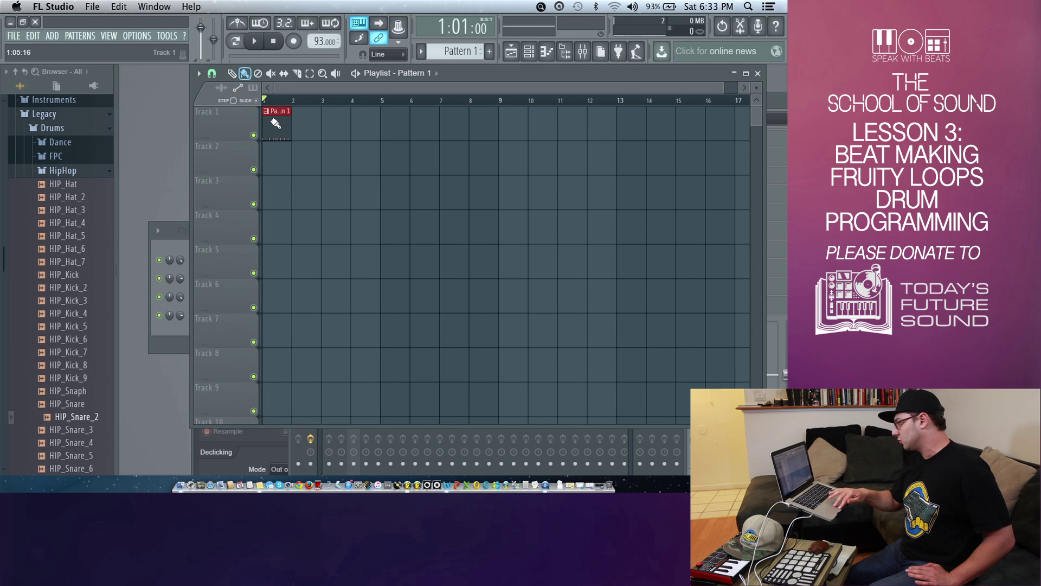
mouse_move(275, 122)
left_mouse_down()
mouse_move(400, 112)
mouse_move(560, 164)
mouse_move(616, 163)
left_mouse_up()
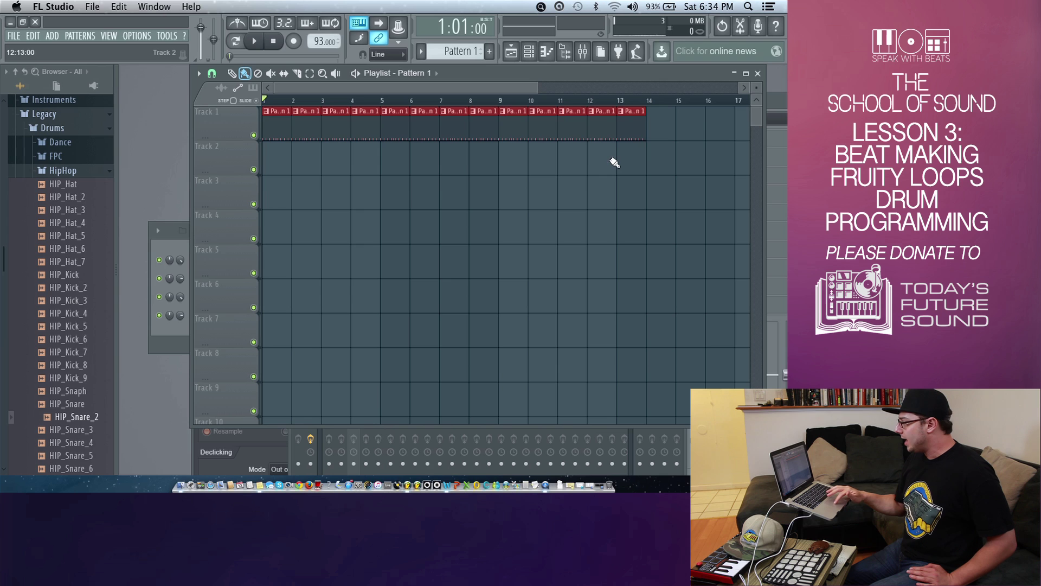
Step: Move the Channel rack window next to the browser and bring the Playlist back to the front
left_click(296, 72)
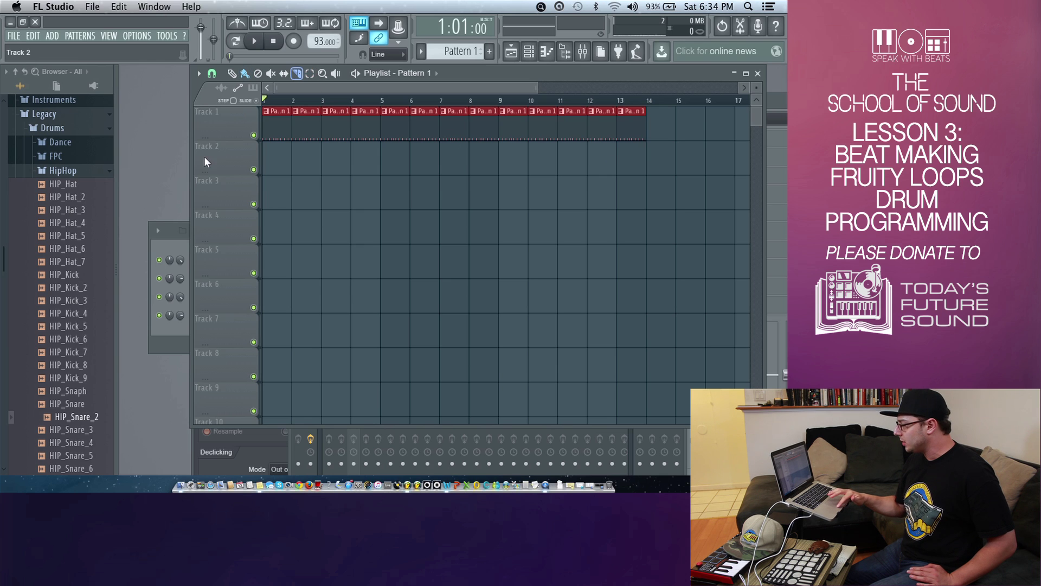
left_click(174, 242)
left_click_drag(327, 231, 298, 250)
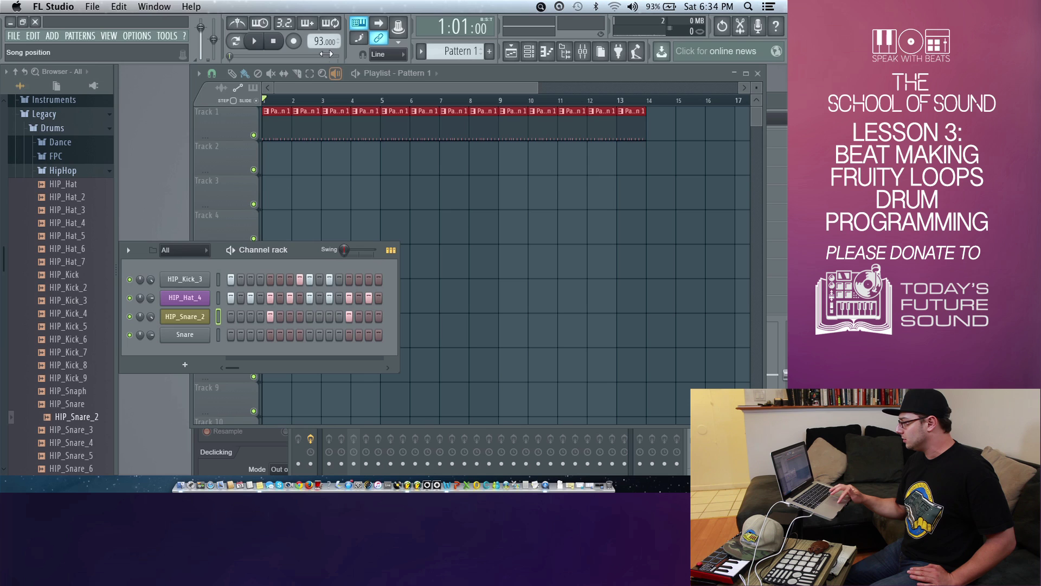
left_click(457, 79)
left_click(271, 73)
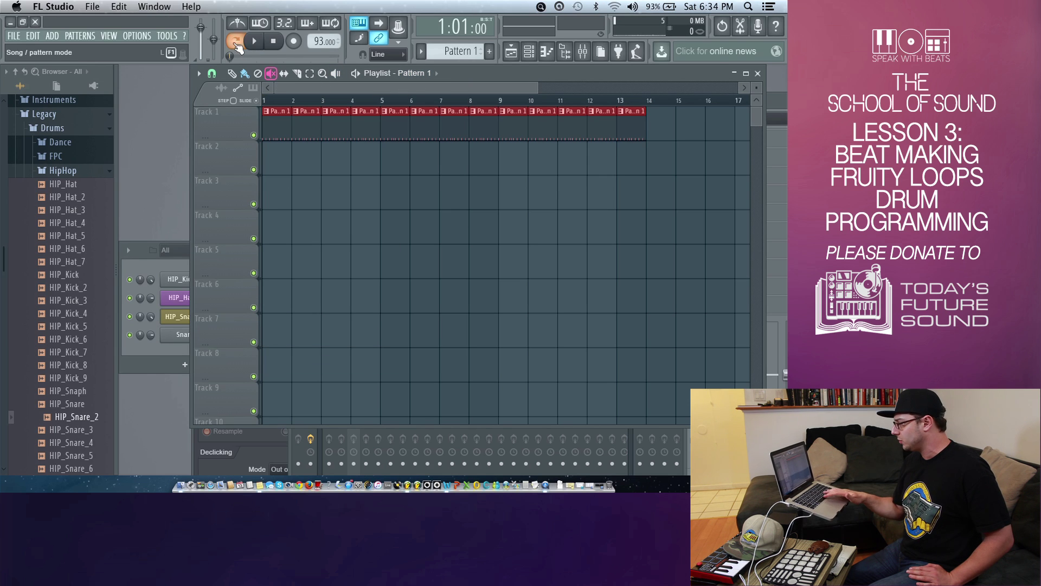
Step: Play Pattern 1, switch playback to song mode to hear the Playlist arrangement, and stop it
key("space")
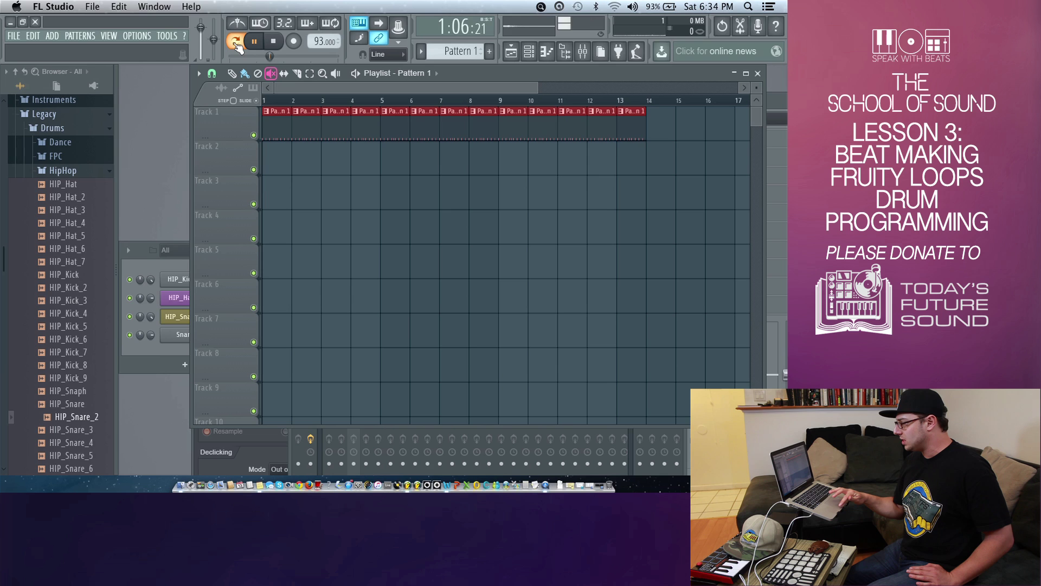
left_click(235, 42)
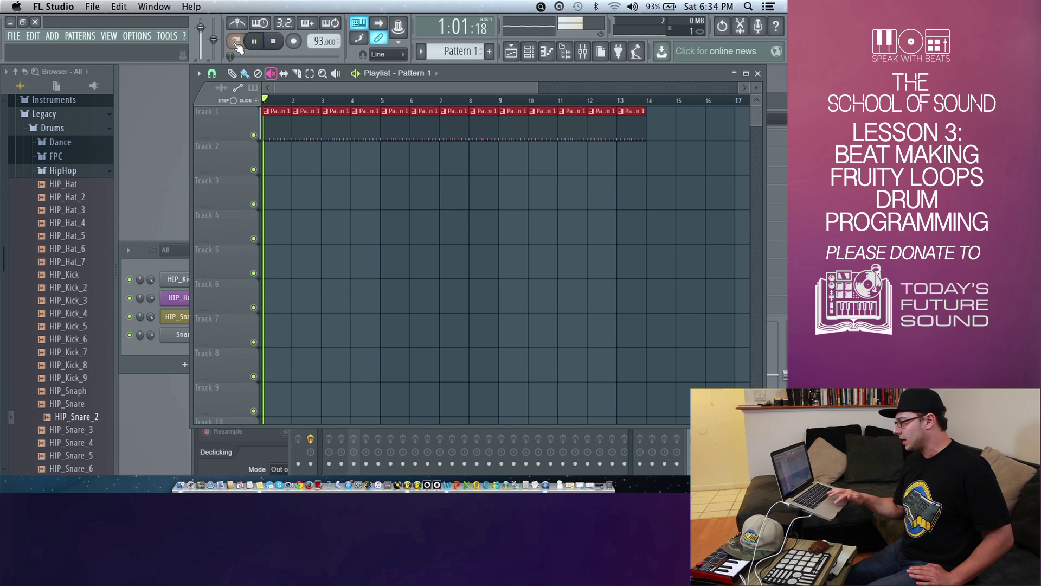
left_click(258, 73)
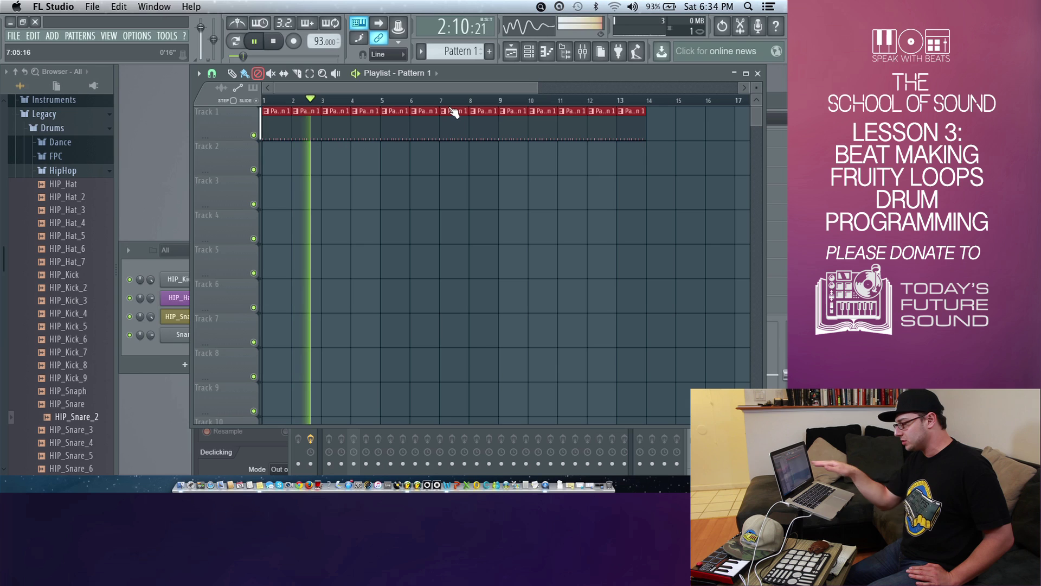
key("space")
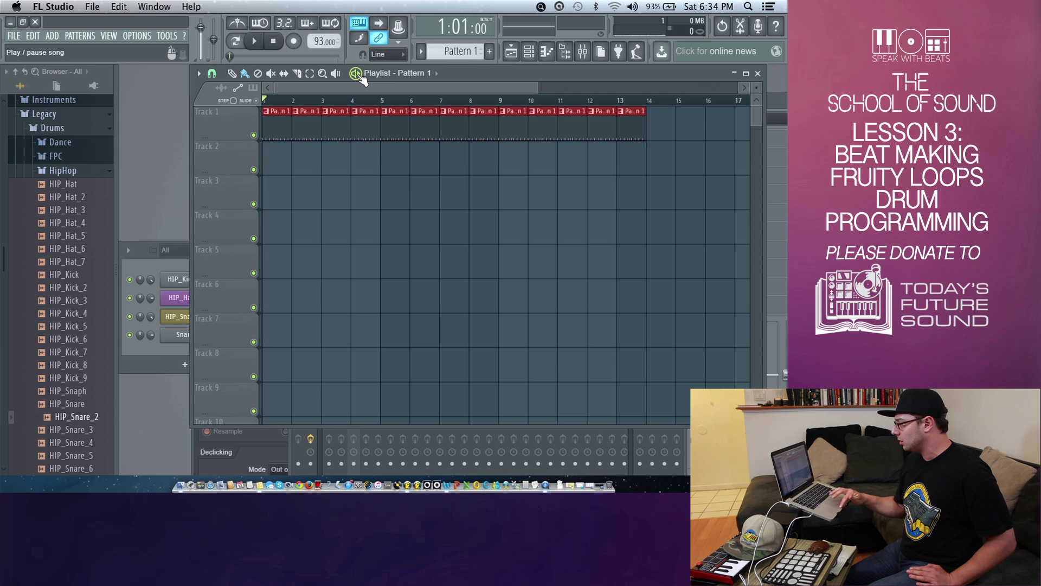
Step: Audition the arrangement from the Playlist's own playback control and Pattern 1 from the Channel rack's, stopping each
left_click(355, 73)
left_click(356, 73)
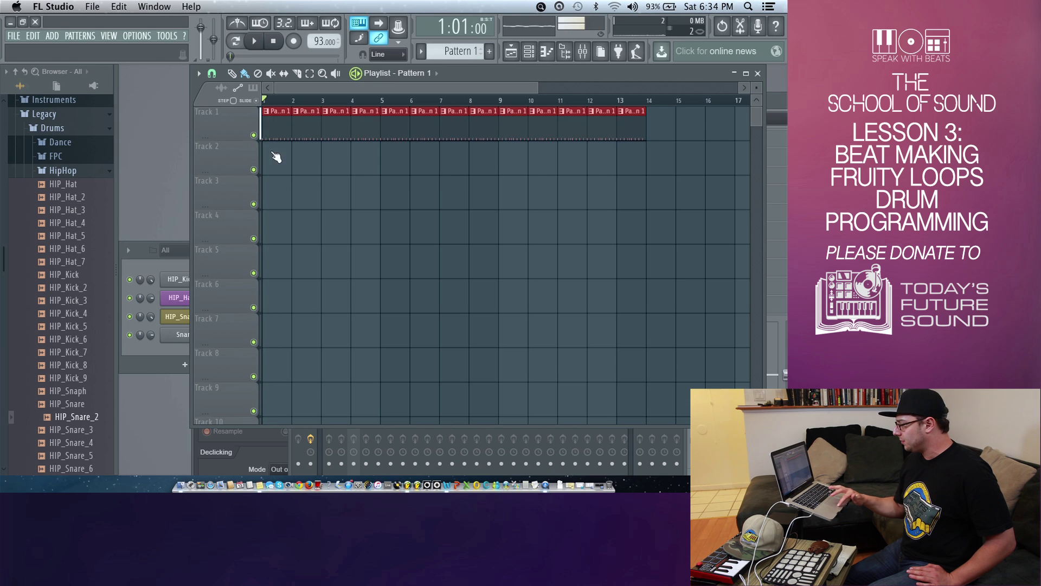
left_click(165, 259)
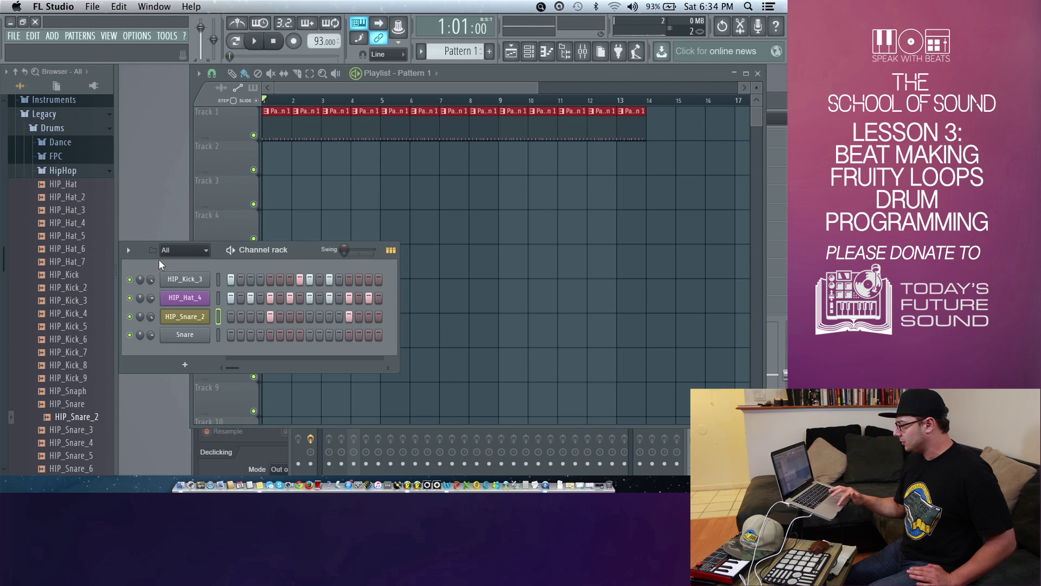
left_click(231, 250)
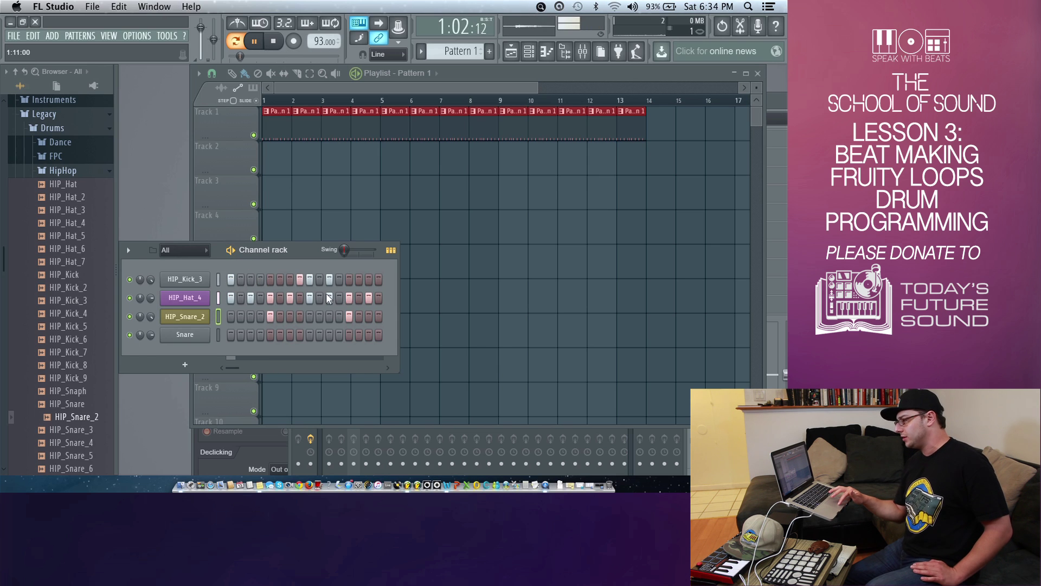
key("space")
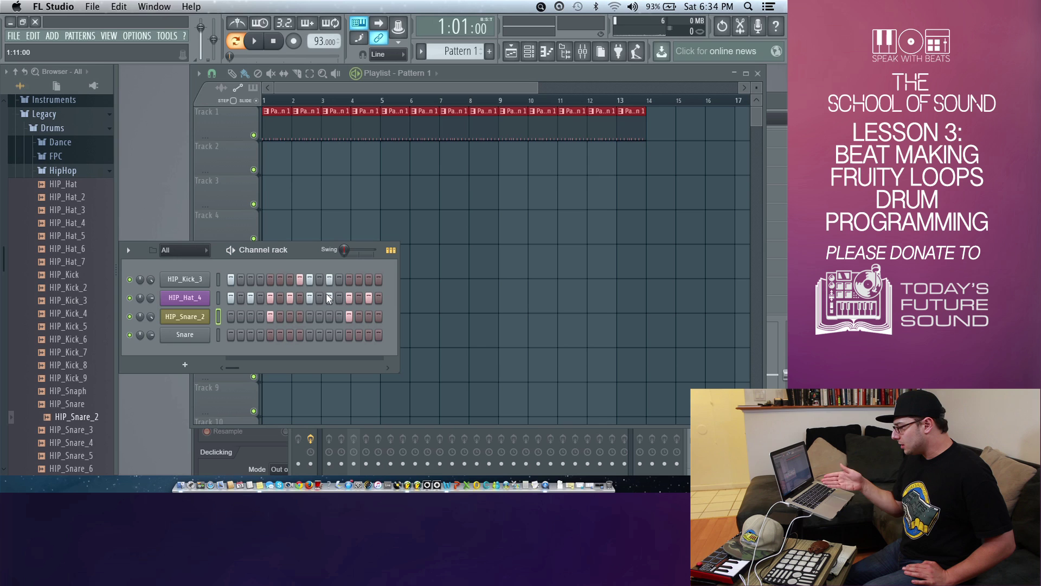
Step: Collapse the Legacy pack folder in the browser
left_click(61, 116)
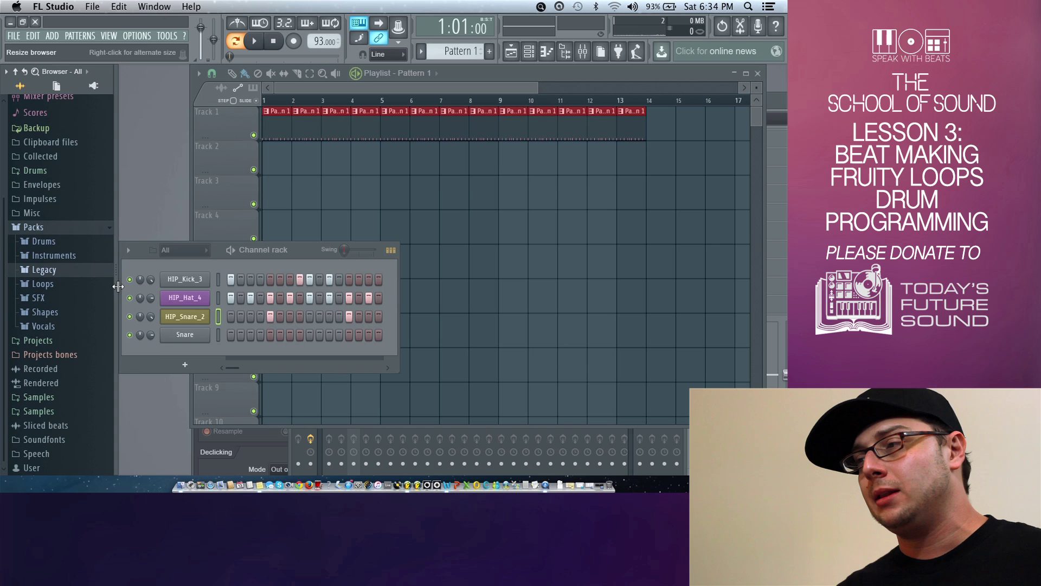
Step: Open the Legacy pack's HipHop drum folder and look through its hat, kick and snare samples
left_click(70, 273)
scroll(95, 327, "down", 1)
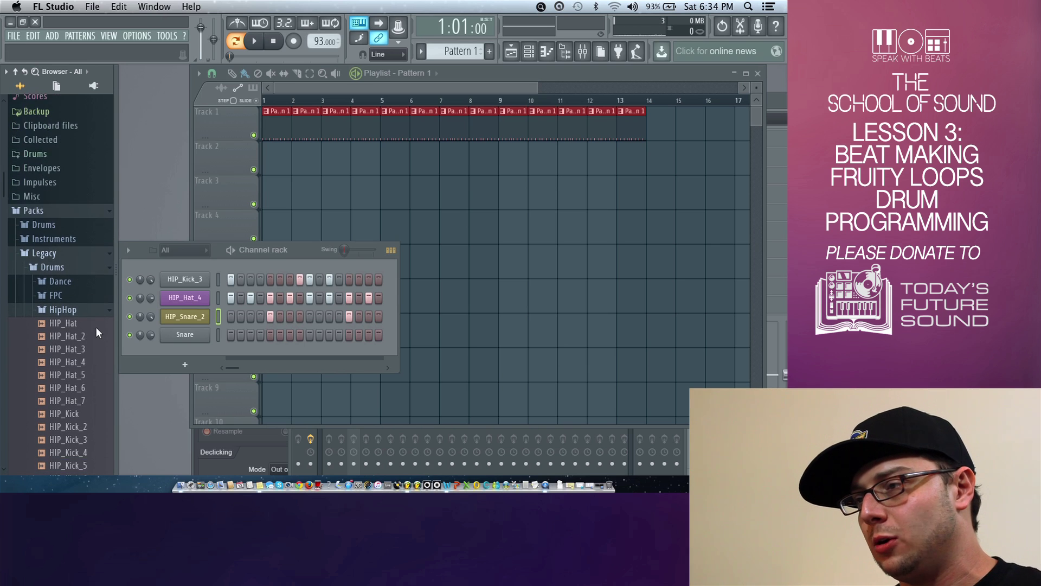
scroll(92, 352, "down", 5)
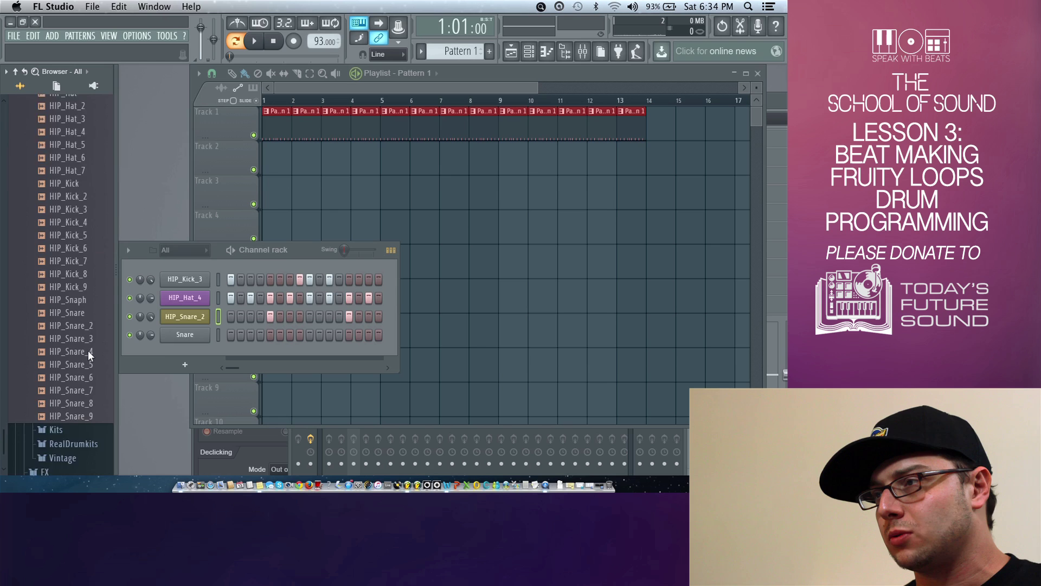
scroll(88, 350, "down", 4)
scroll(87, 350, "up", 12)
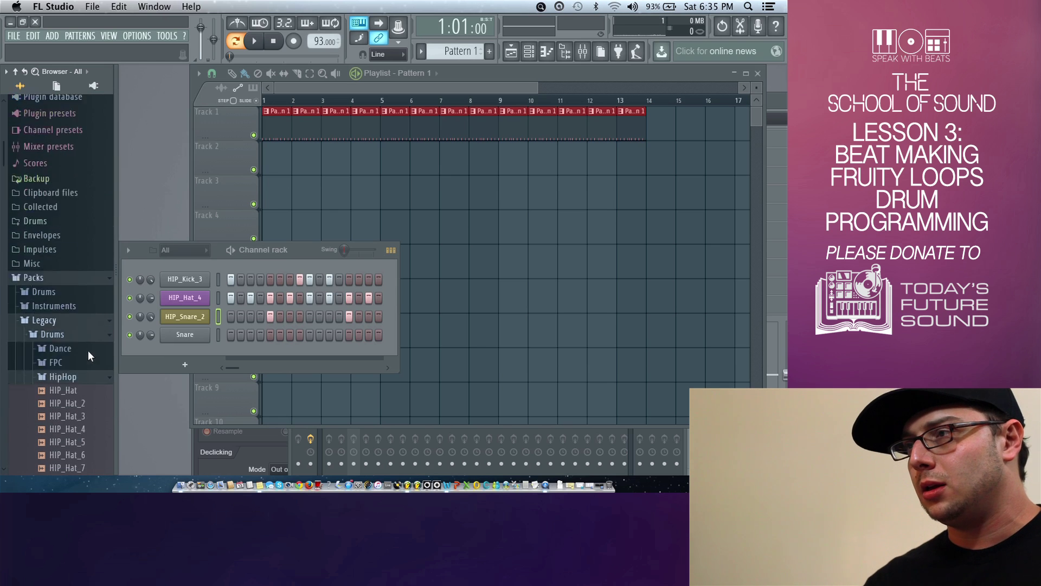
scroll(88, 351, "down", 7)
left_click_drag(90, 359, 77, 154)
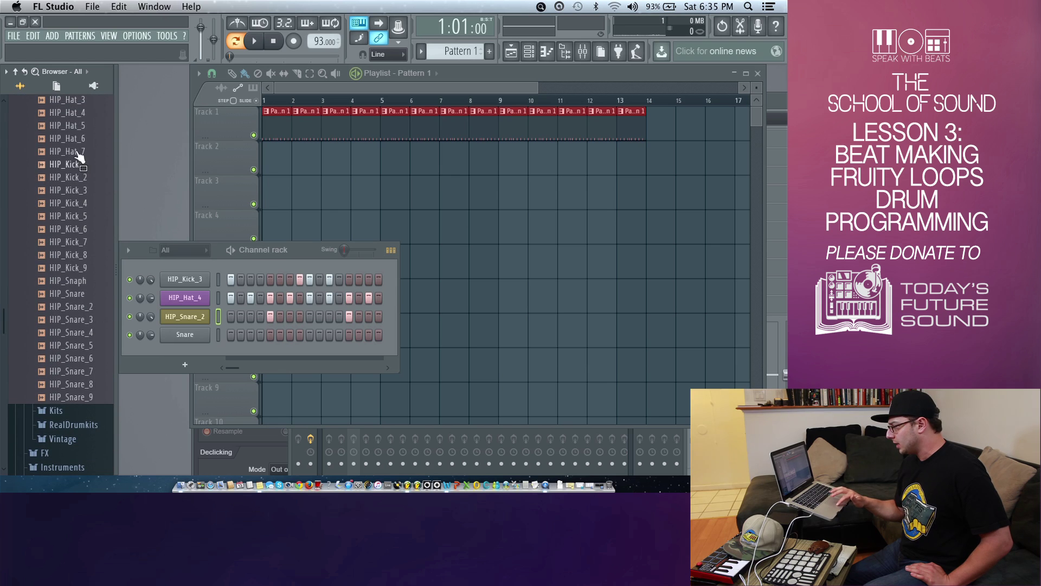
Step: Audition the HIP_Hat samples in the HipHop folder one after another, finishing on HIP_Hat_5
left_click(79, 152)
key("Up")
key("Up")
key("Up")
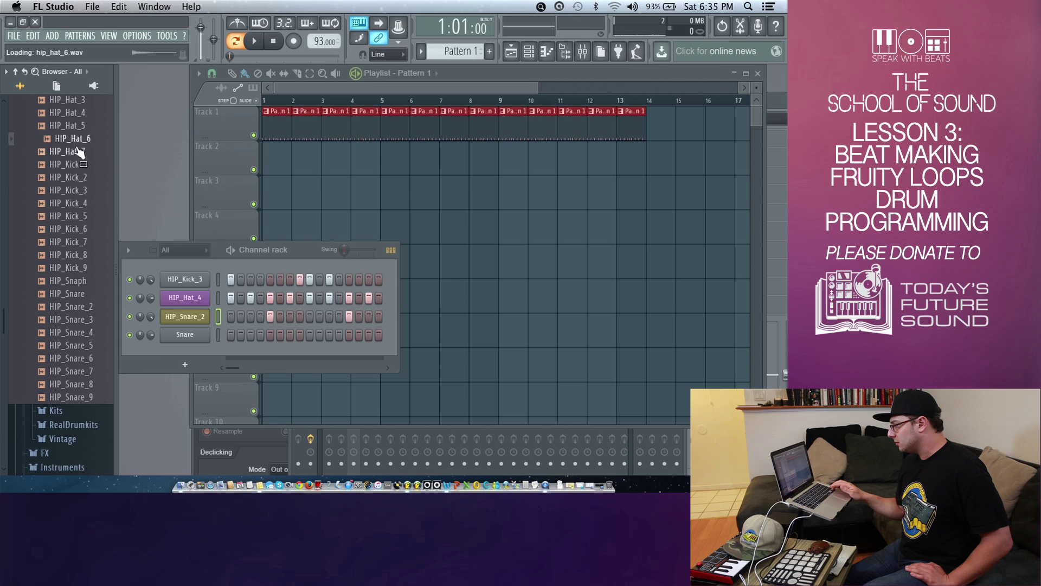
key("Up")
key("Up")
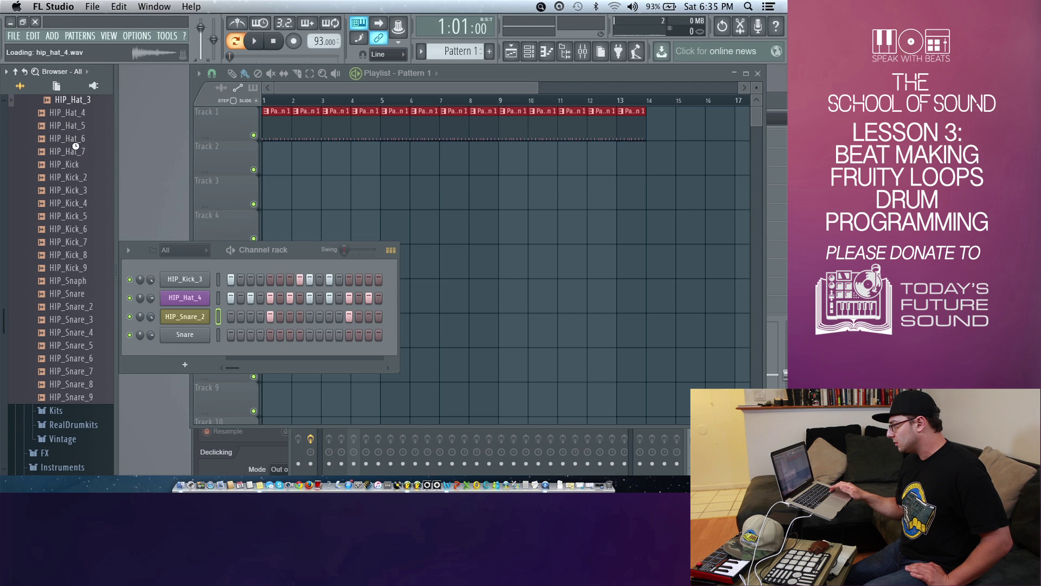
key("Up")
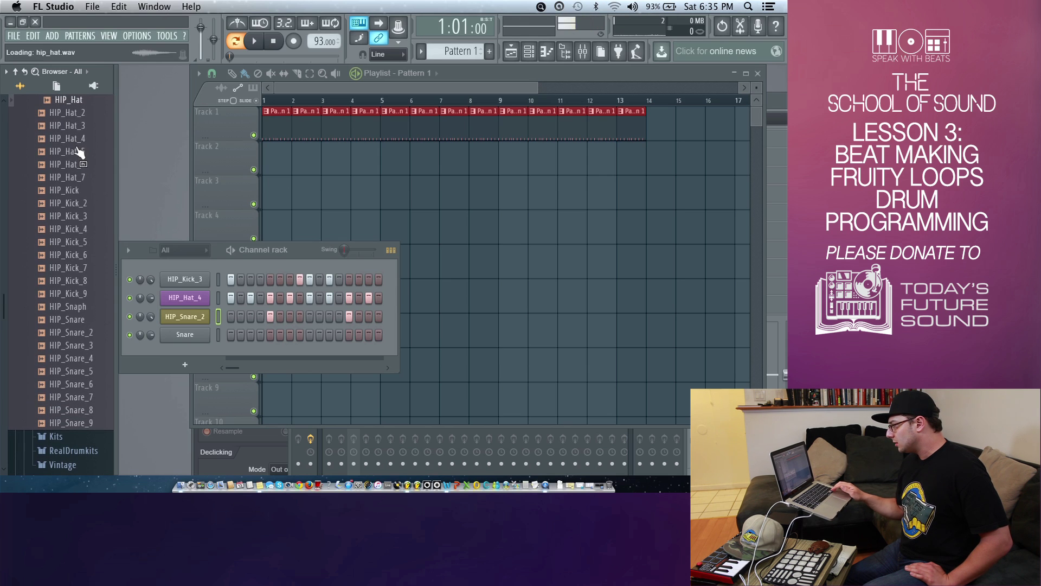
key("Down")
key("Down")
key("Down")
key("Down")
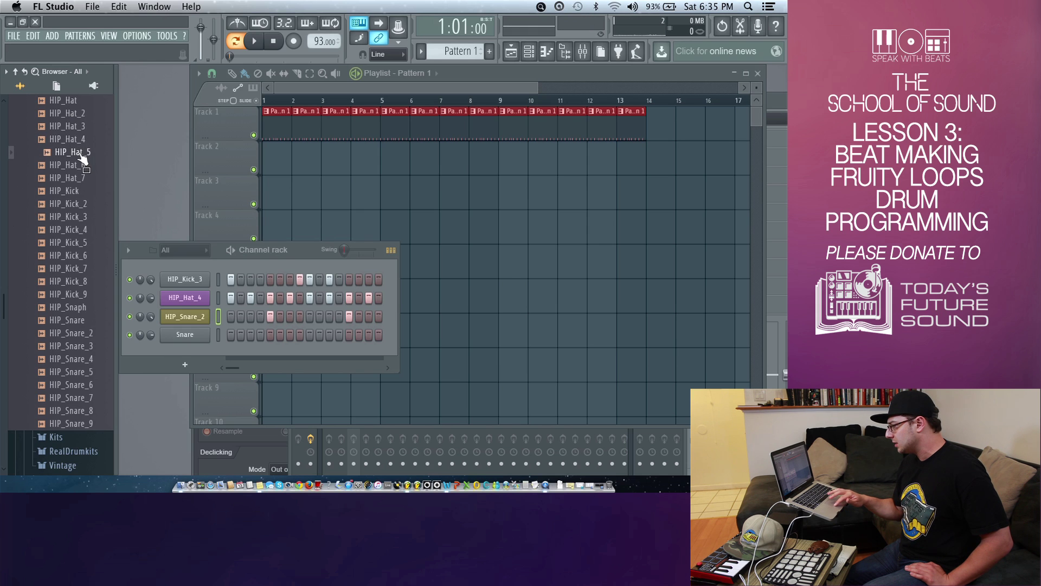
Step: Replace the Snare channel's sample with HIP_Hat_5 and place a hit on step 11
left_click_drag(83, 157, 182, 337)
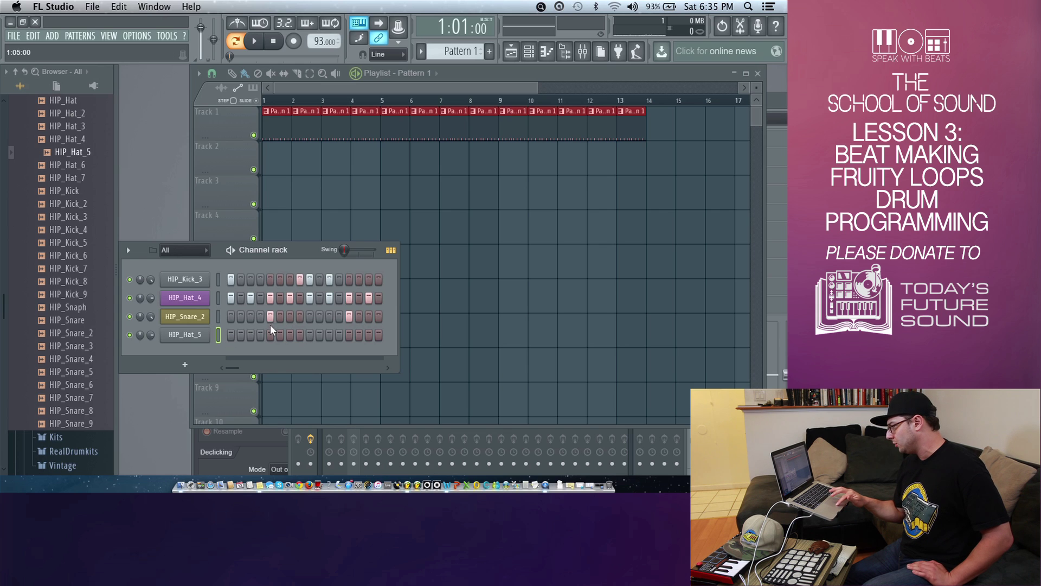
left_click(329, 335)
Step: Play Pattern 1, adjust the HIP_Hat_5 channel's volume slightly, and stop playback
key("space")
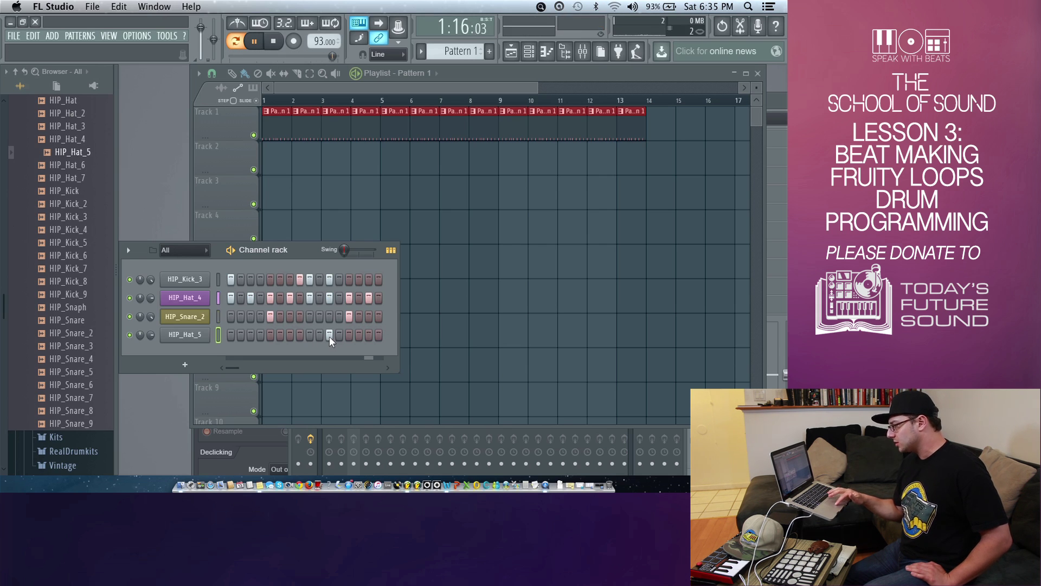
left_click_drag(152, 334, 153, 331)
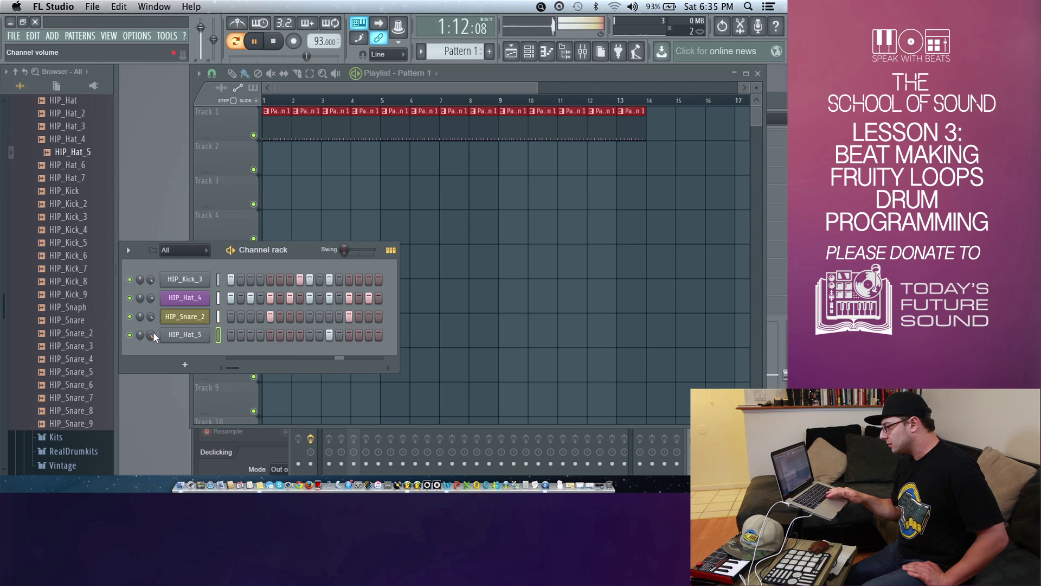
key("space")
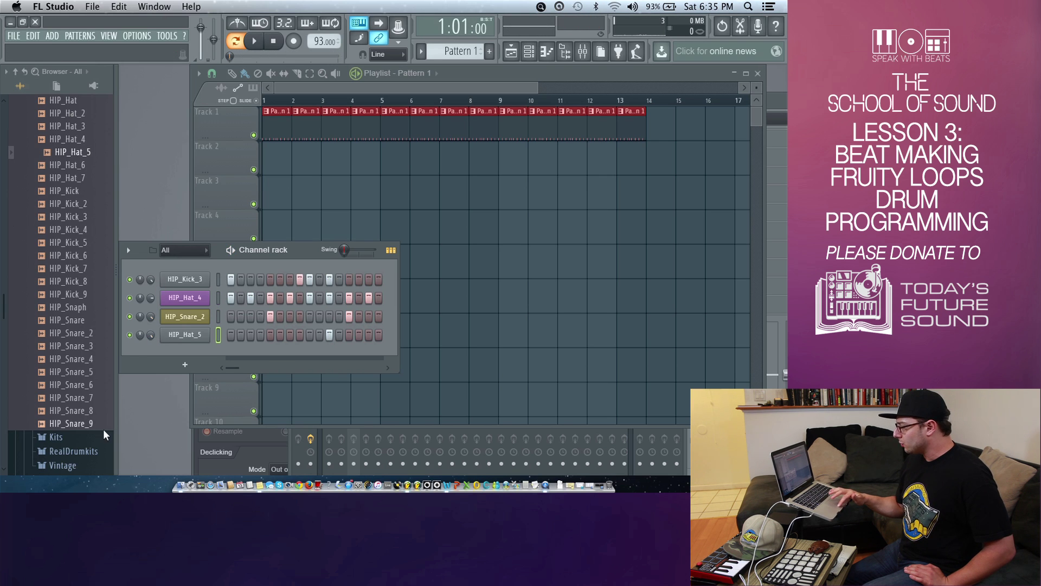
Step: Audition hats from the RealDrumkits folder and replace the HIP_Hat_5 channel's sample with RD_Hat_5
left_click(68, 450)
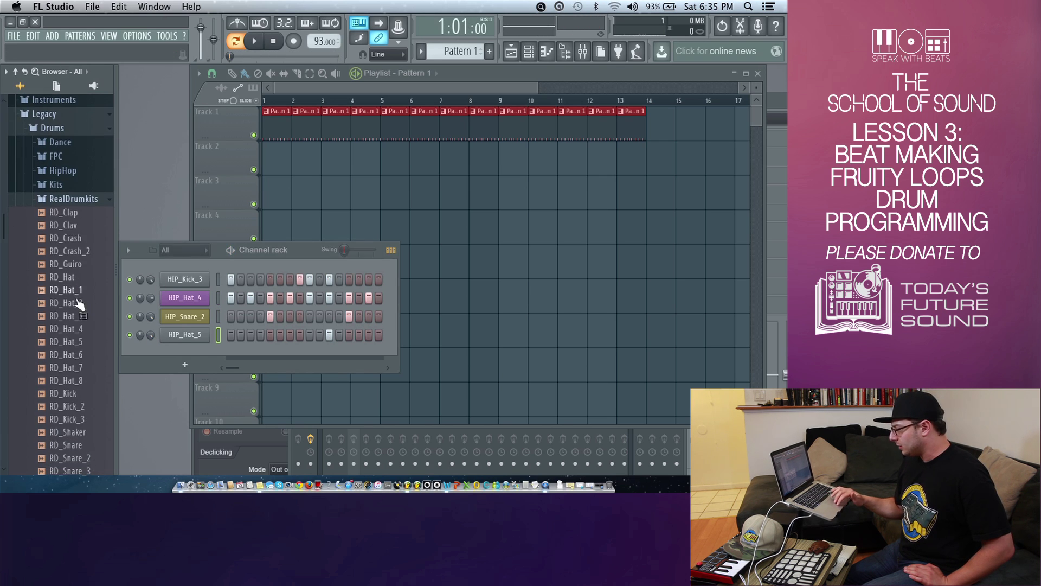
scroll(76, 301, "down", 10)
scroll(76, 297, "up", 8)
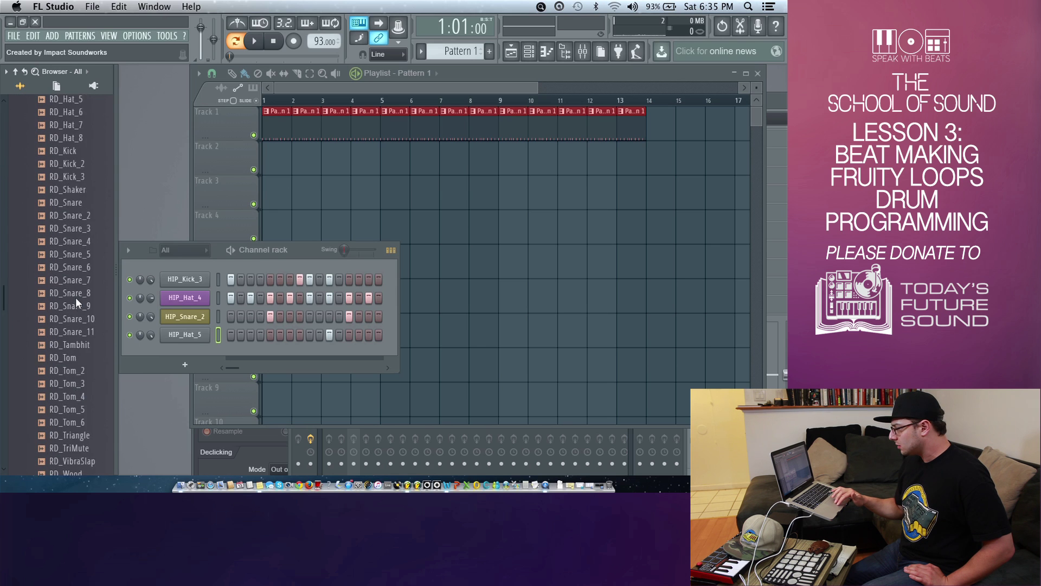
left_click_drag(69, 205, 66, 211)
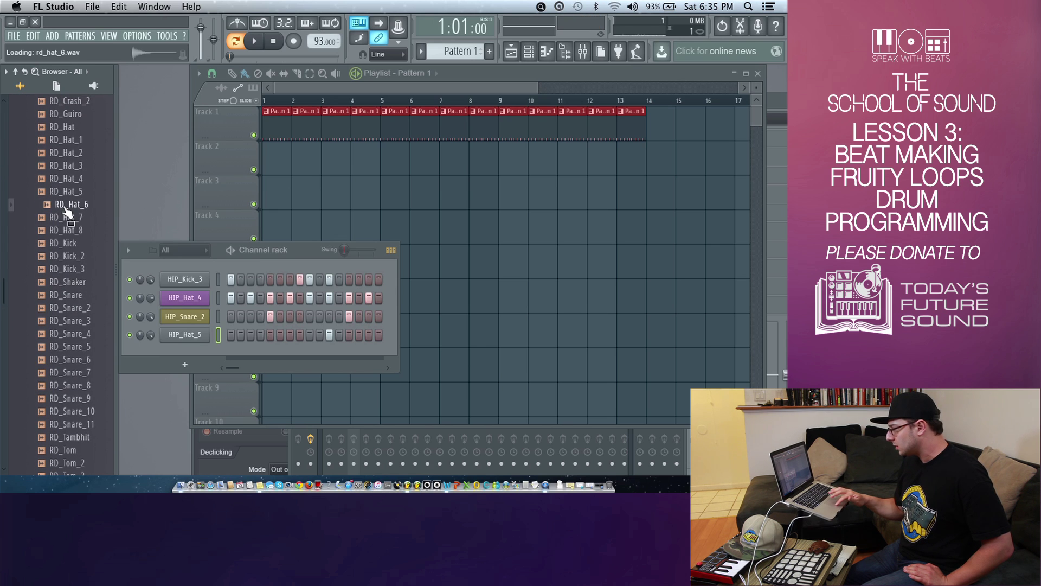
left_click(64, 196)
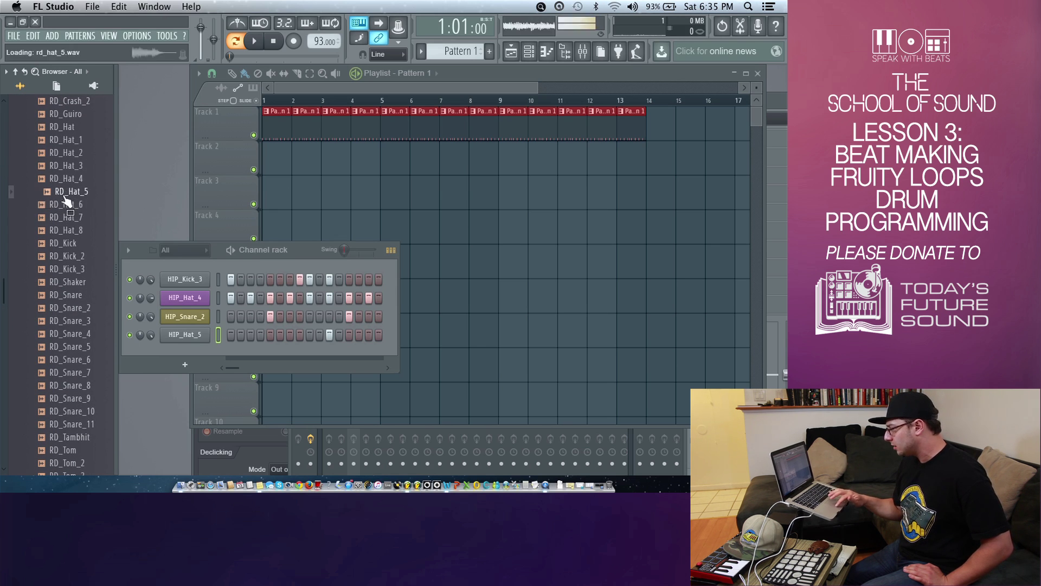
left_click_drag(66, 199, 187, 334)
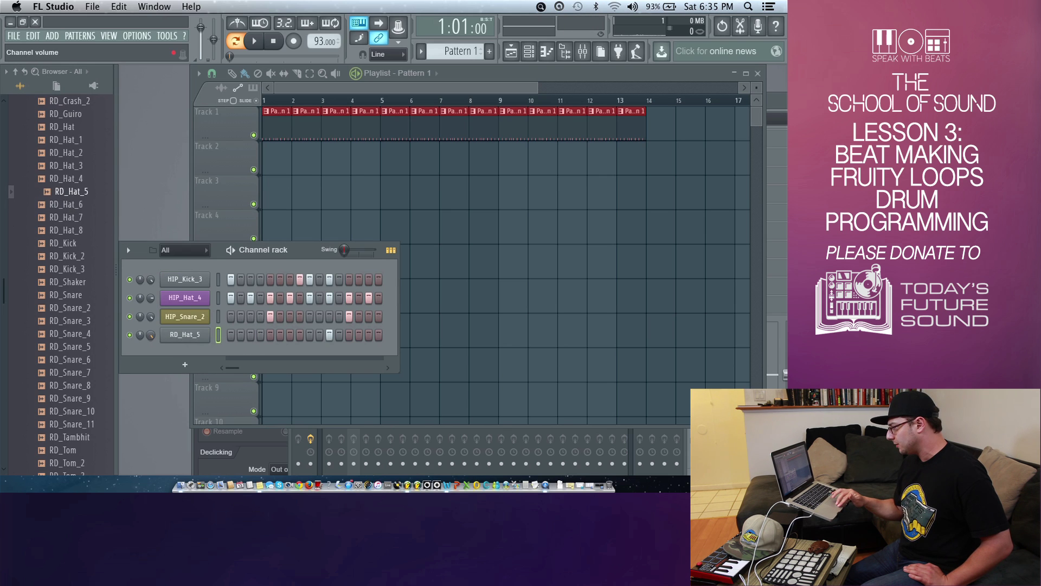
Step: Play Pattern 1 with the new RD_Hat_5 sound, fine-tune that channel's volume, and stop playback
key("space")
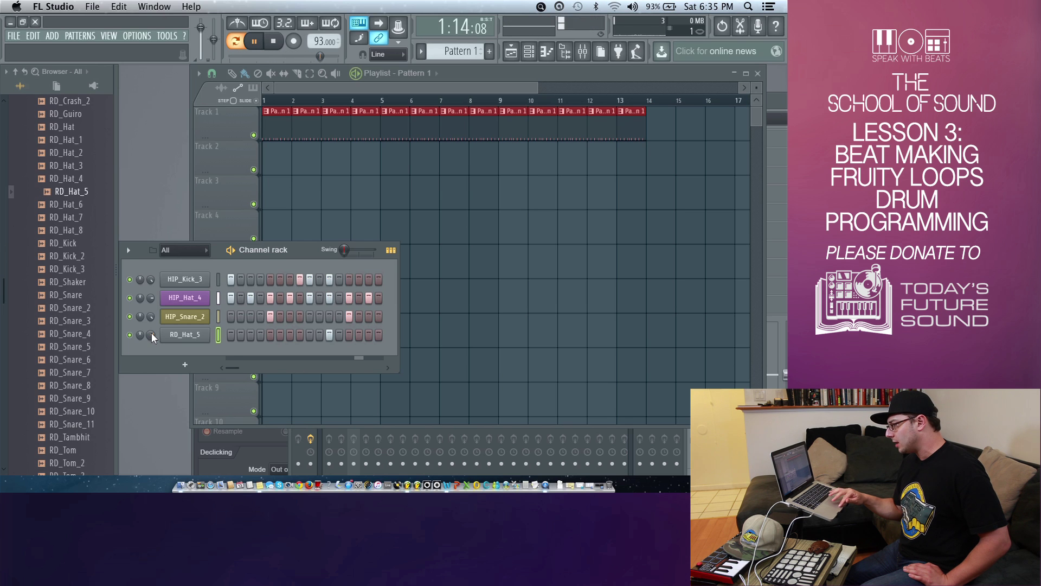
mouse_move(151, 333)
left_mouse_down()
mouse_move(151, 321)
mouse_move(152, 333)
left_mouse_up()
key("space")
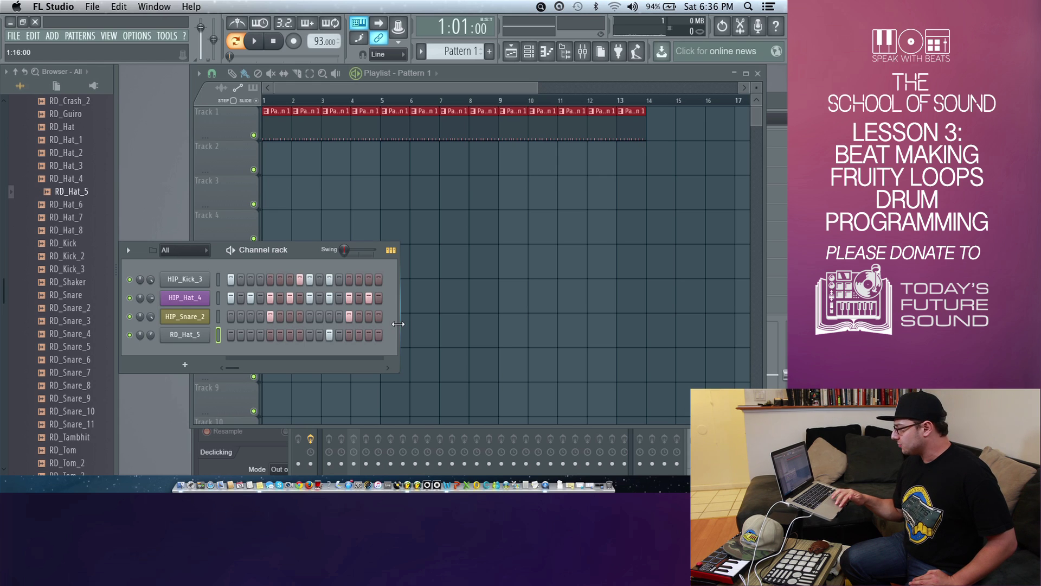
Step: Widen the Channel rack to 32 steps, adding HIP_Kick_3 hits on steps 17 and 25 and HIP_Snare_2 hits on steps 21 and 29
left_click_drag(428, 323, 551, 338)
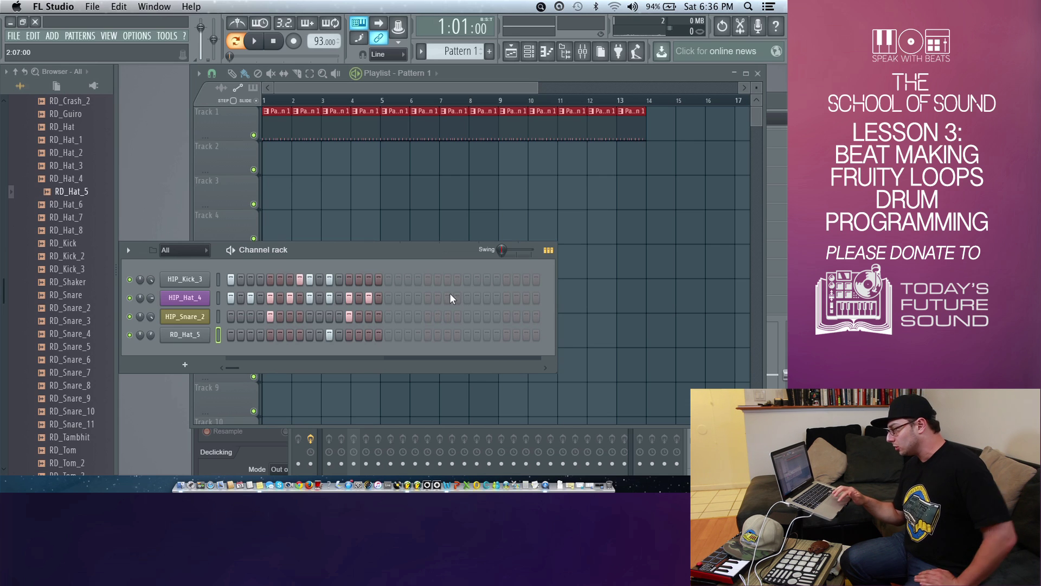
left_click(388, 280)
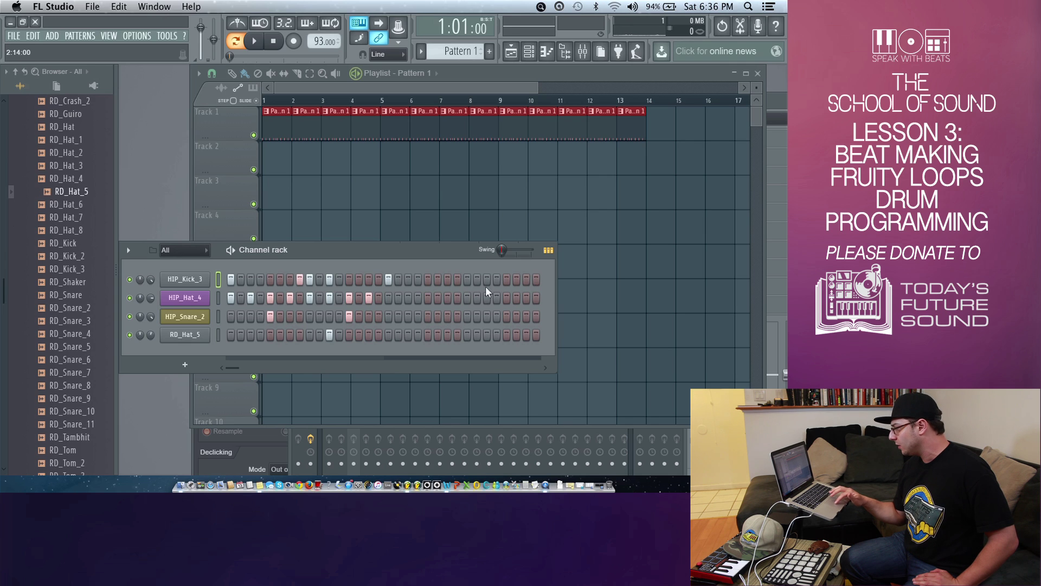
left_click(467, 280)
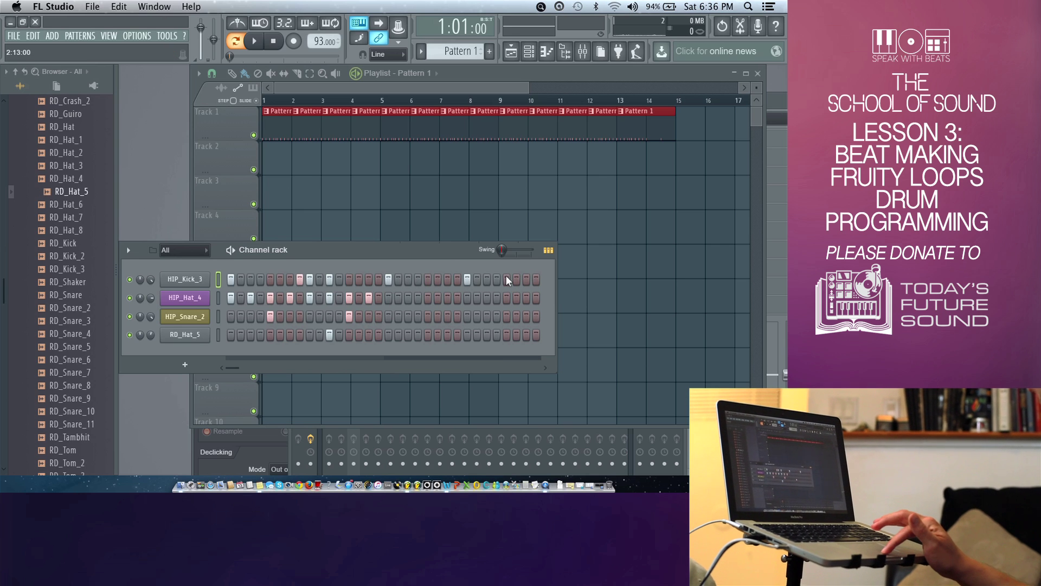
left_click(428, 317)
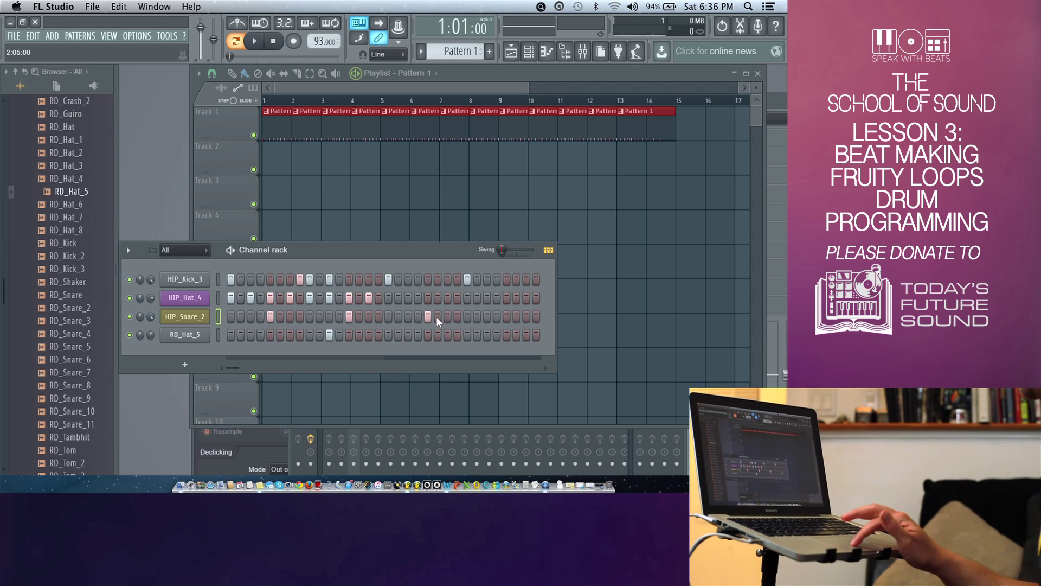
left_click(506, 317)
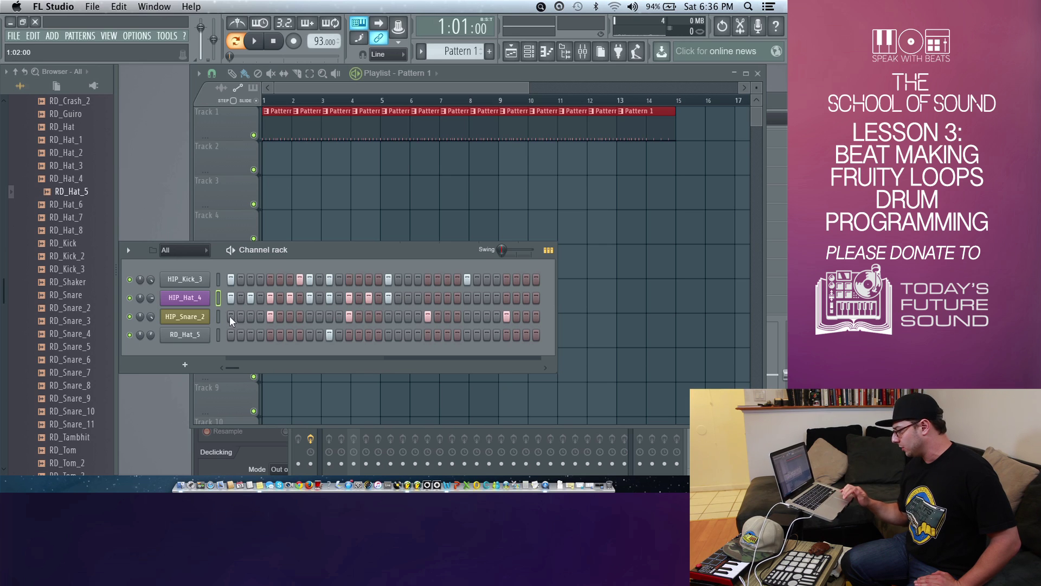
Step: Fill the HIP_Hat_4 channel with a hit on every second step
right_click(206, 301)
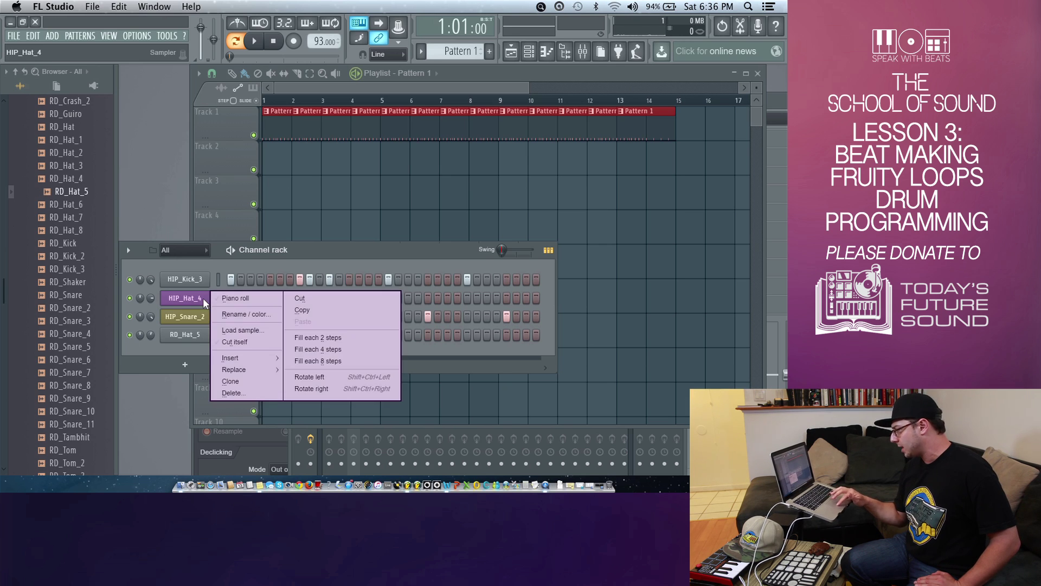
left_click(304, 338)
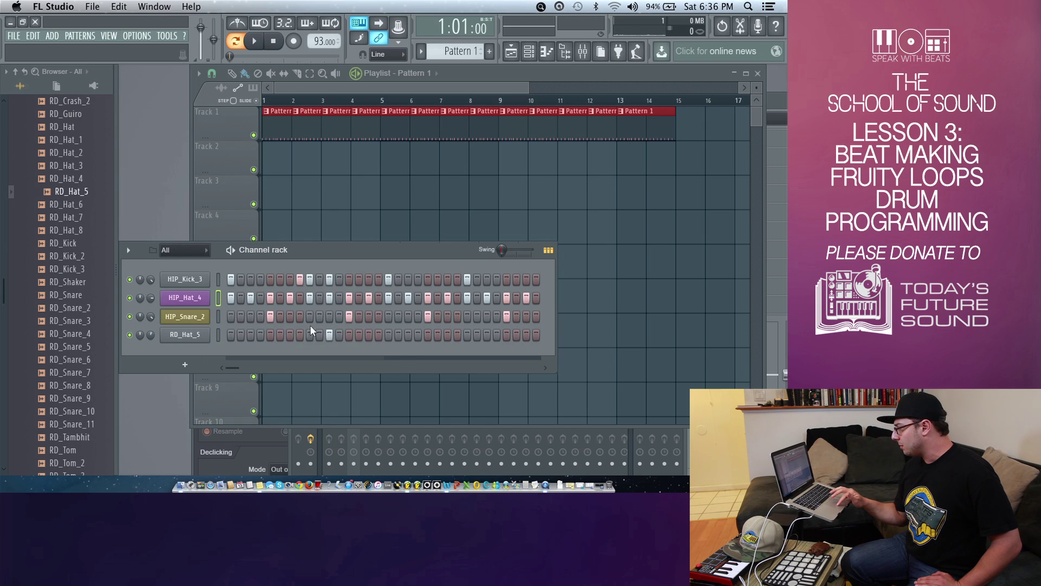
Step: In HIP_Hat_4's piano roll, duplicate the existing hat notes into bar 2, deleting the original note at bar 2 and aligning the copies to its start
left_click(549, 251)
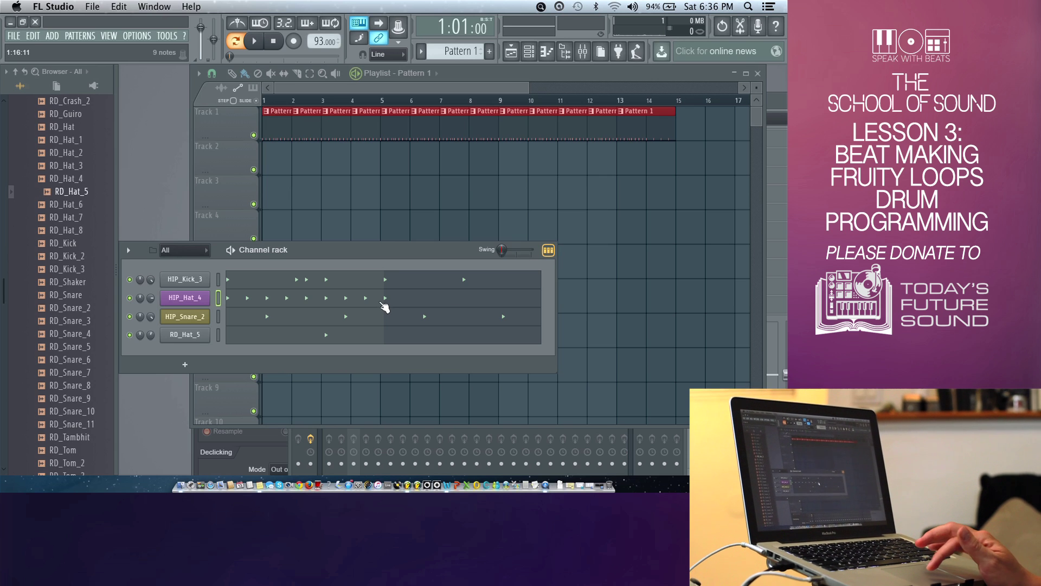
left_click(384, 303)
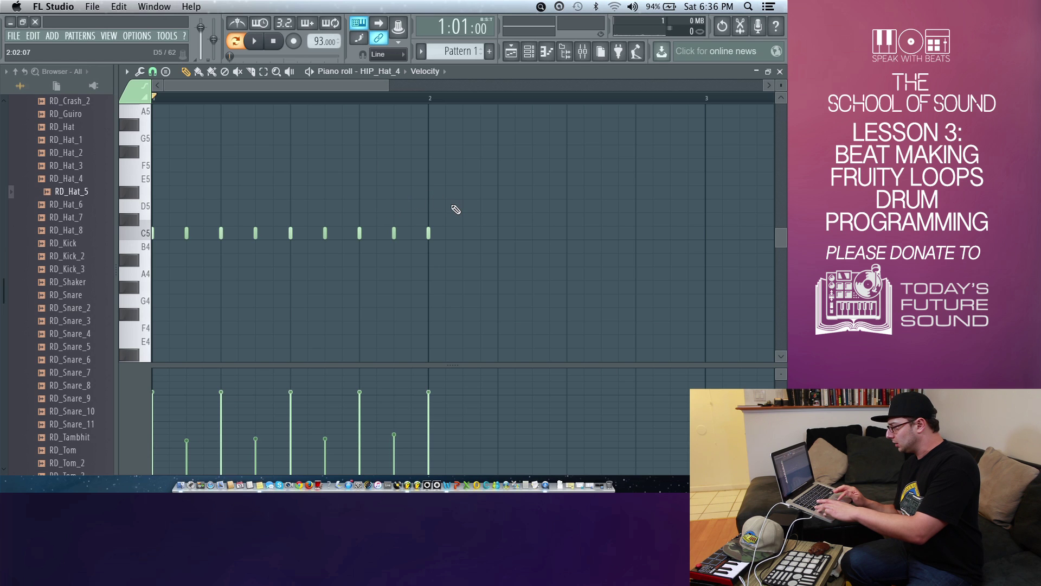
left_click_drag(397, 227, 140, 252)
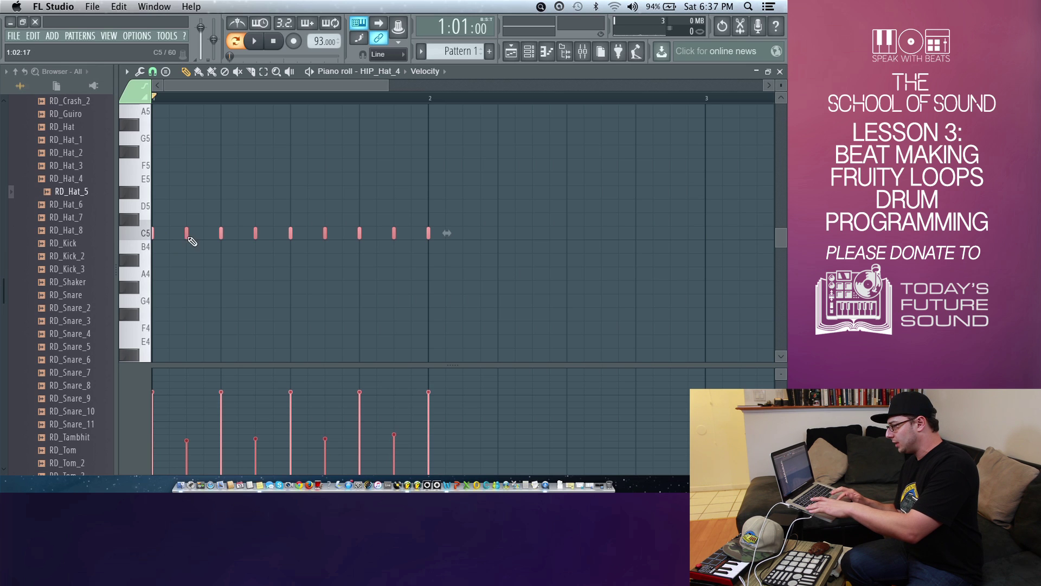
left_click_drag(187, 235, 500, 237)
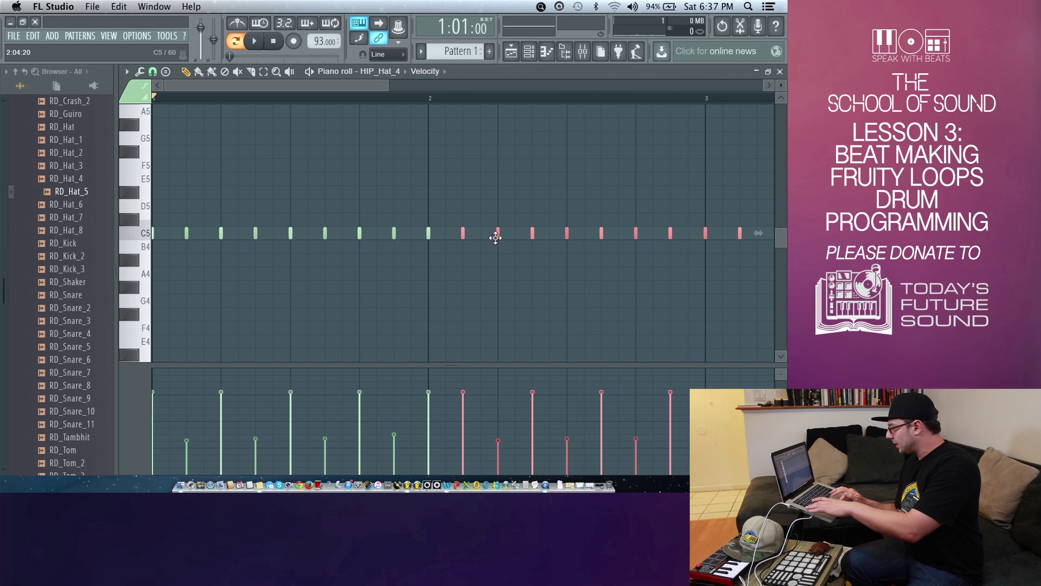
right_click(428, 236)
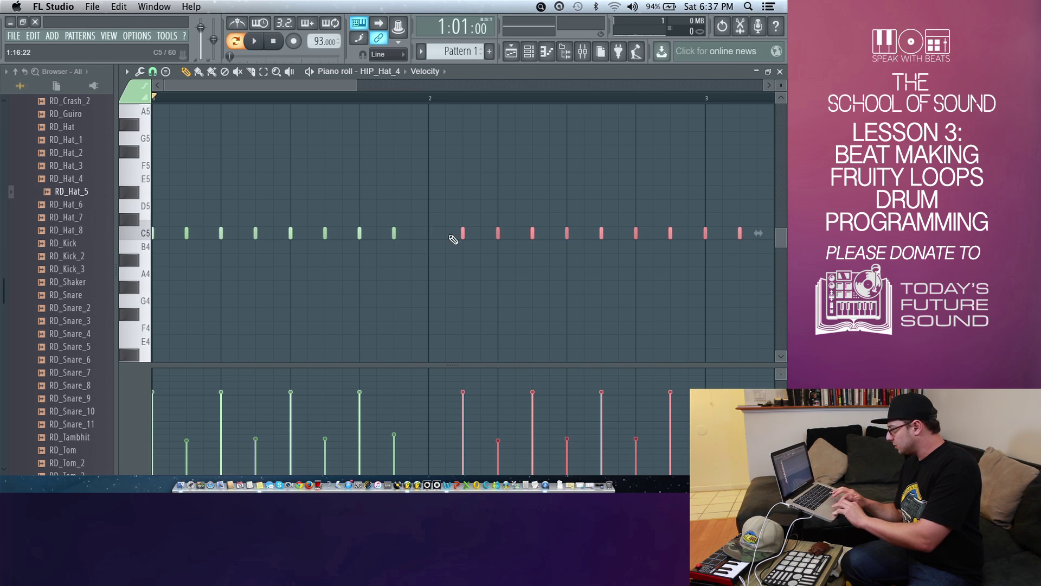
left_click_drag(456, 232, 429, 233)
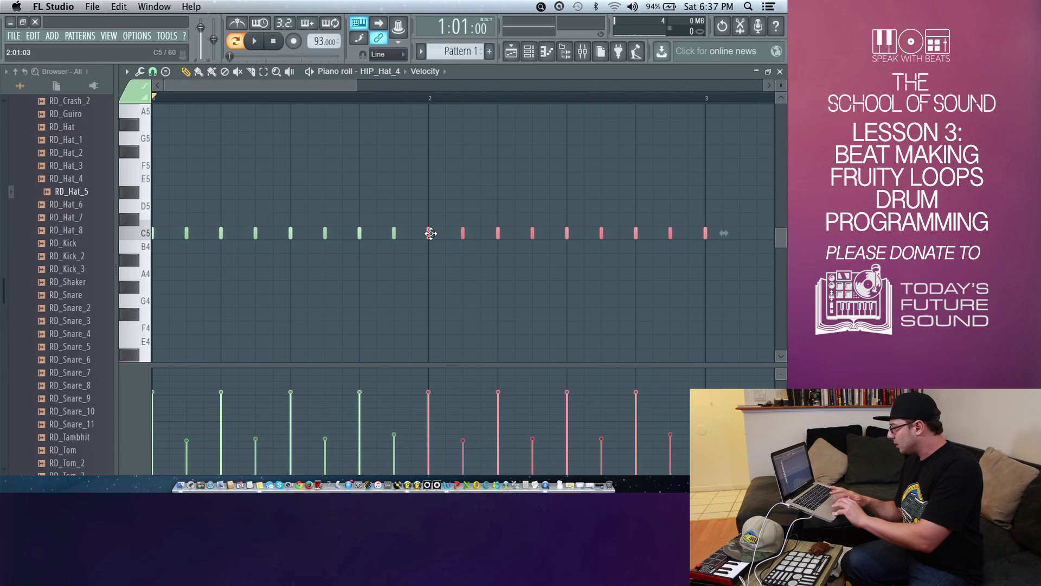
Step: Play the extended pattern, close the piano roll, and return the Channel rack to its step view
key("space")
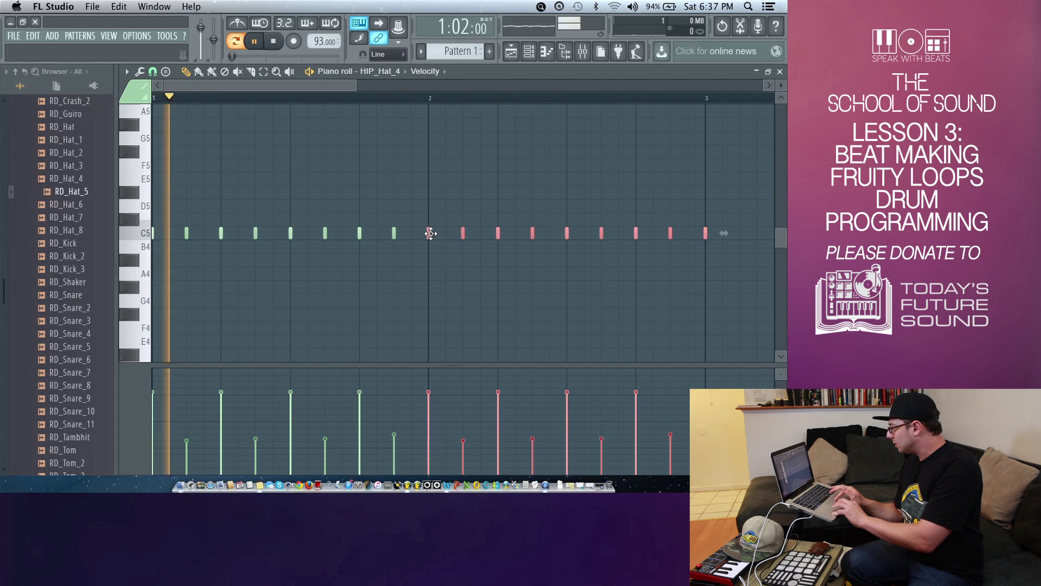
left_click(781, 72)
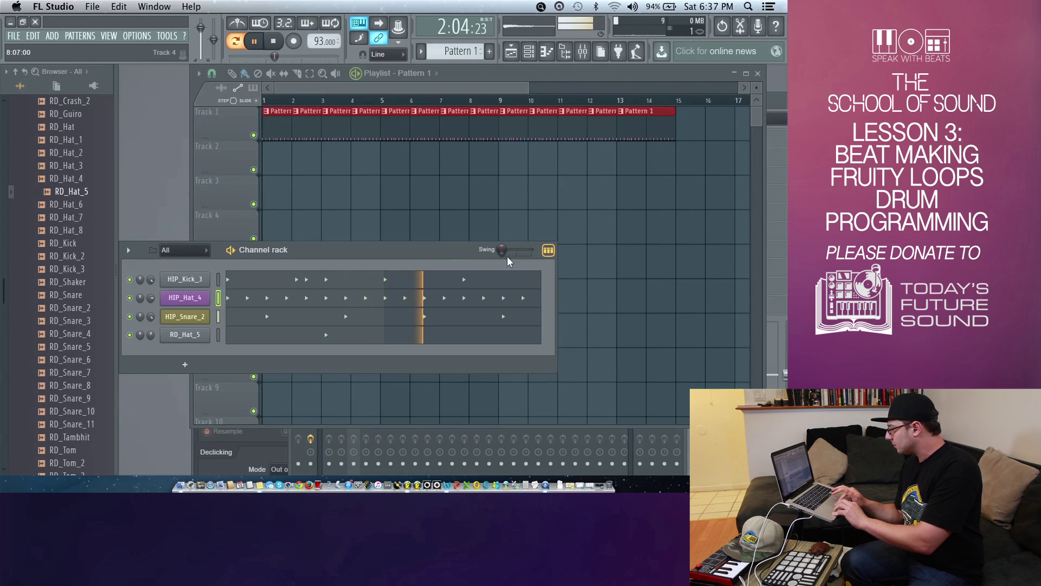
left_click(546, 250)
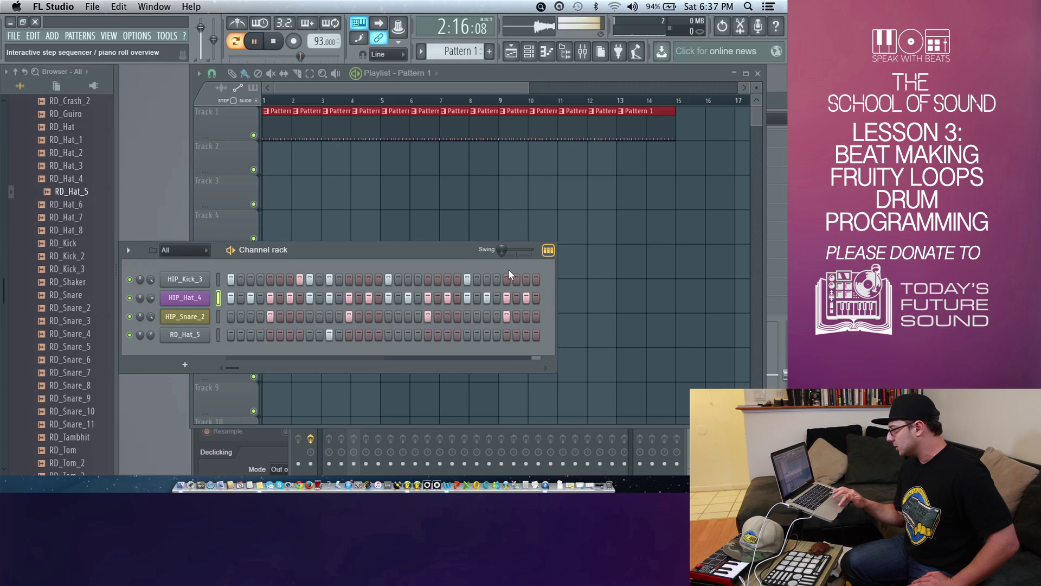
Step: Stop playback and delete the extra HIP_Hat_4 note at the start of bar 3 in its piano roll
key("space")
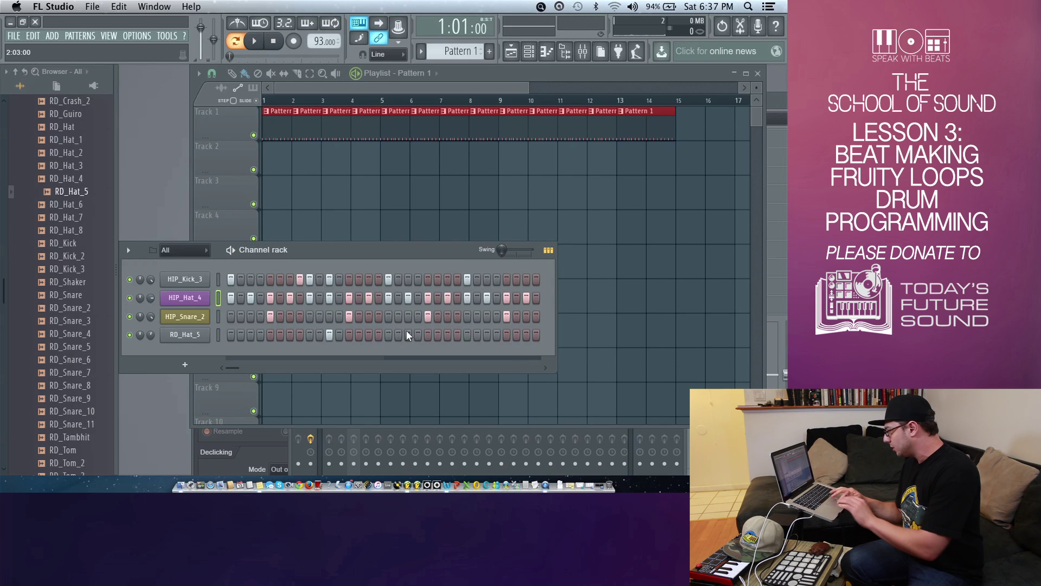
left_click(547, 250)
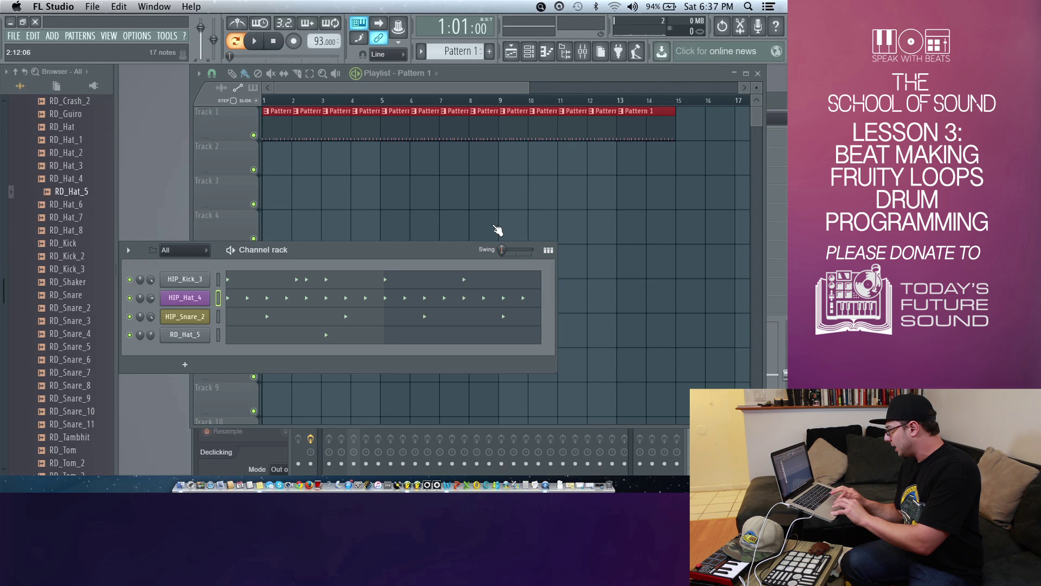
key("F7")
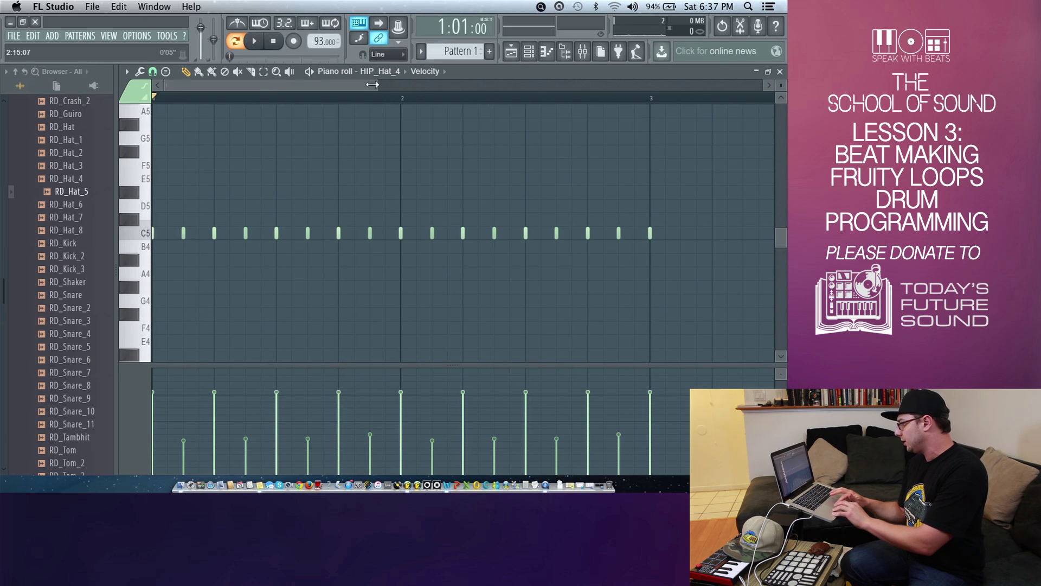
left_click_drag(376, 85, 401, 95)
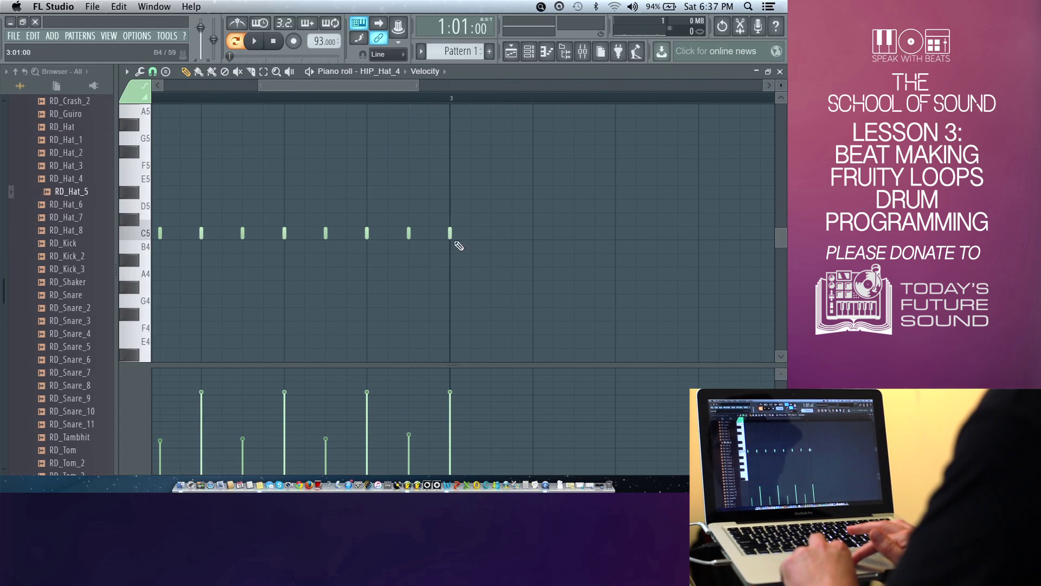
right_click(451, 232)
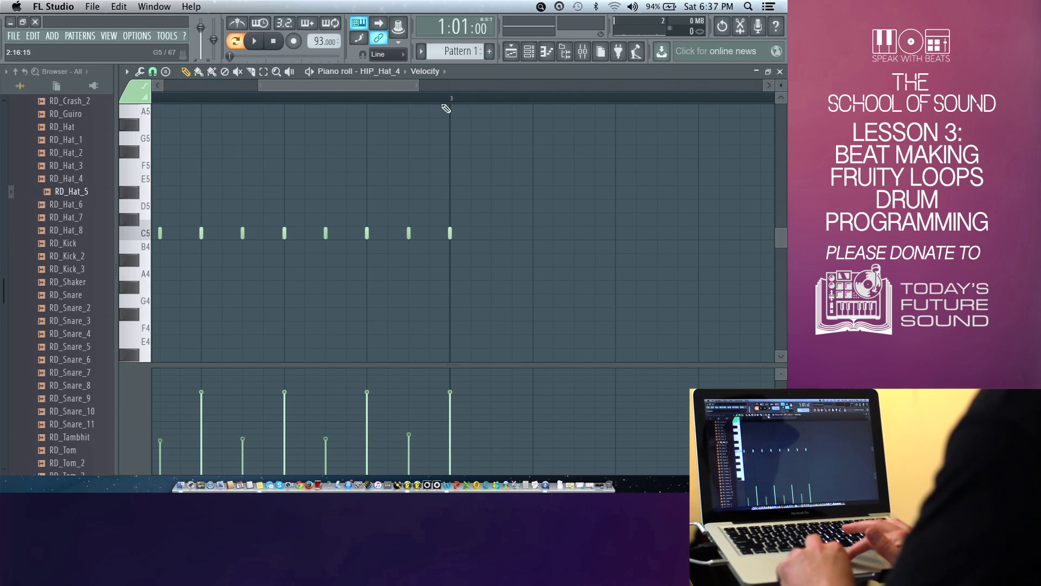
left_click(273, 72)
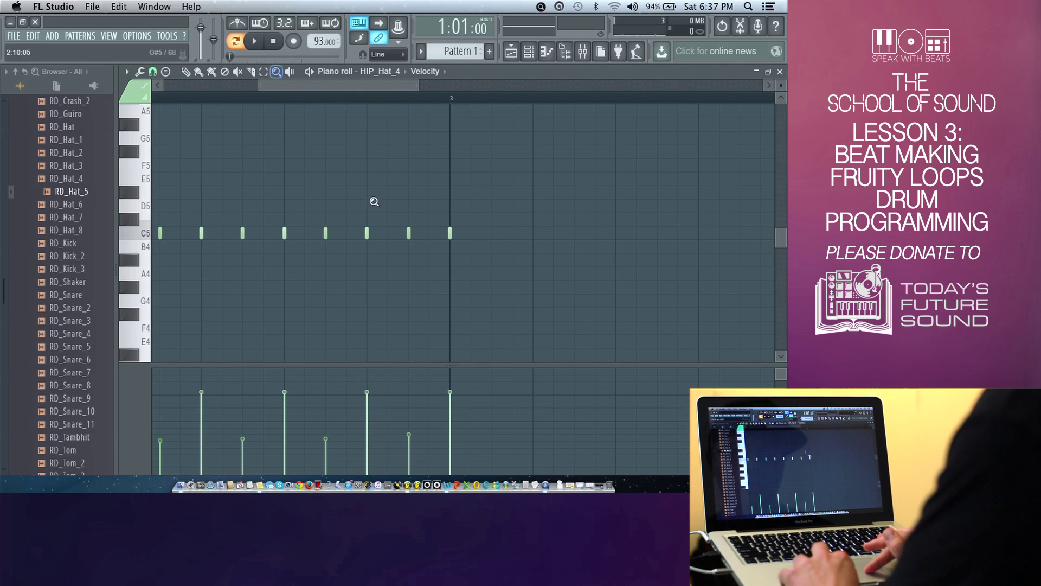
left_click_drag(432, 200, 474, 249)
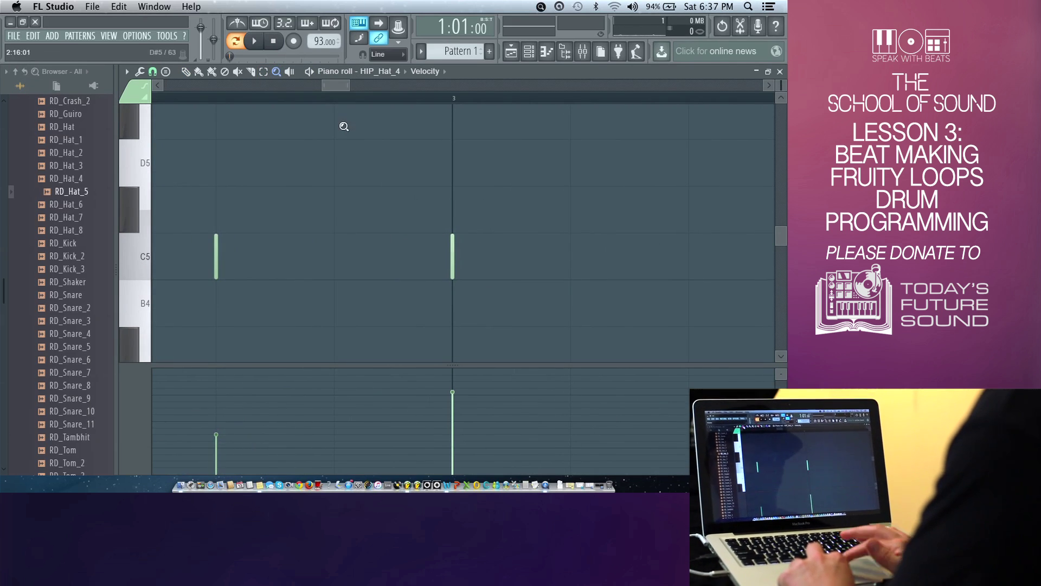
left_click(199, 71)
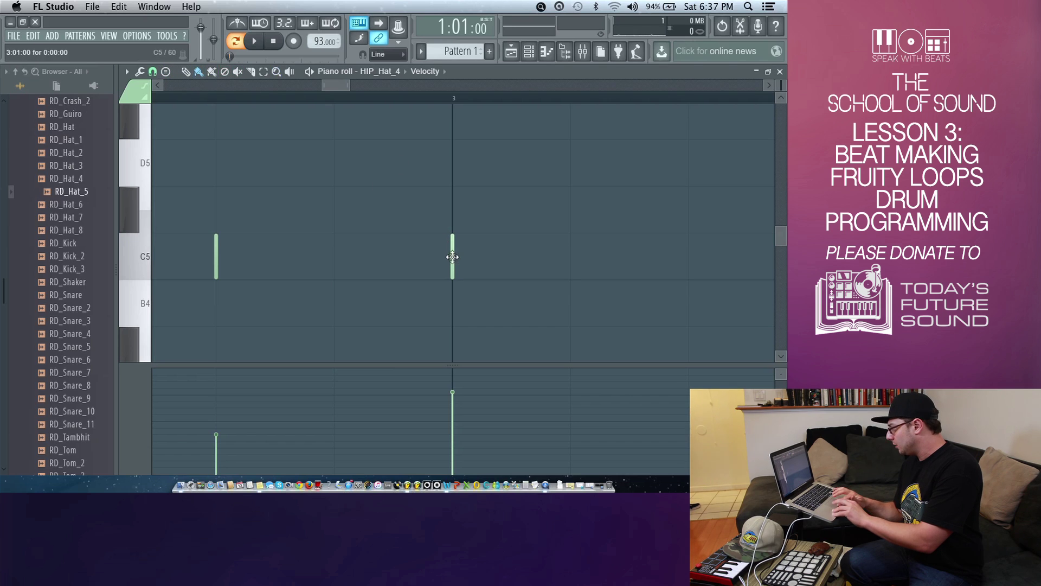
left_click(452, 256)
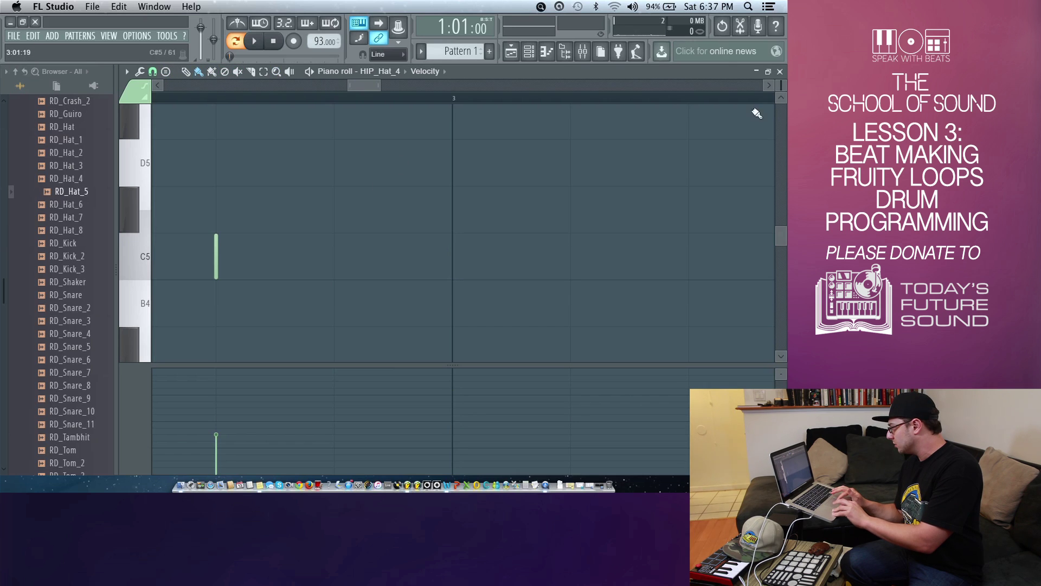
left_click(780, 71)
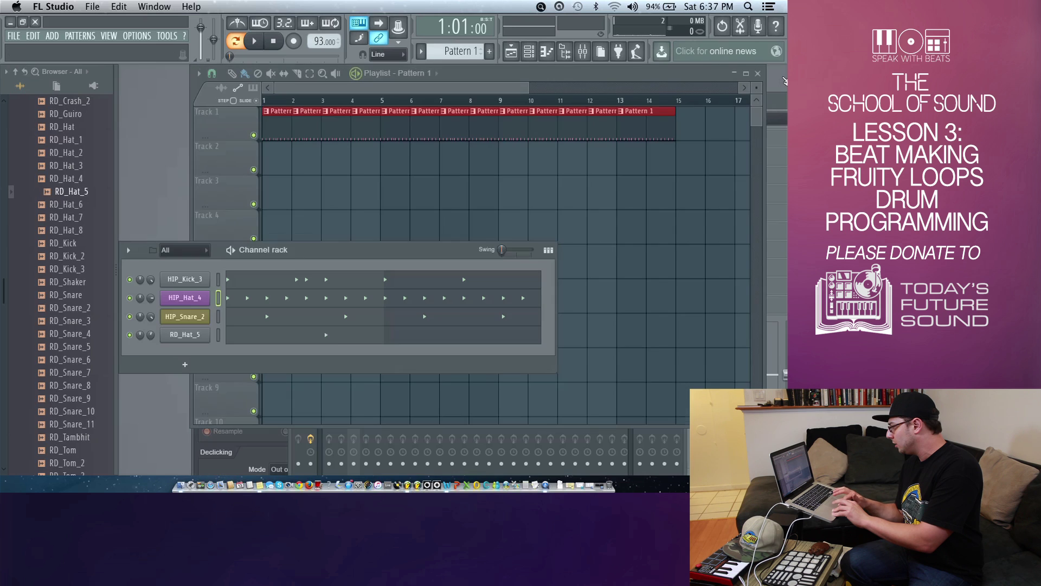
Step: Play the pattern in step view while moving RD_Hat_5's hit from step 11 to step 27 and adding a HIP_Kick_3 hit on step 28
left_click(549, 250)
key("space")
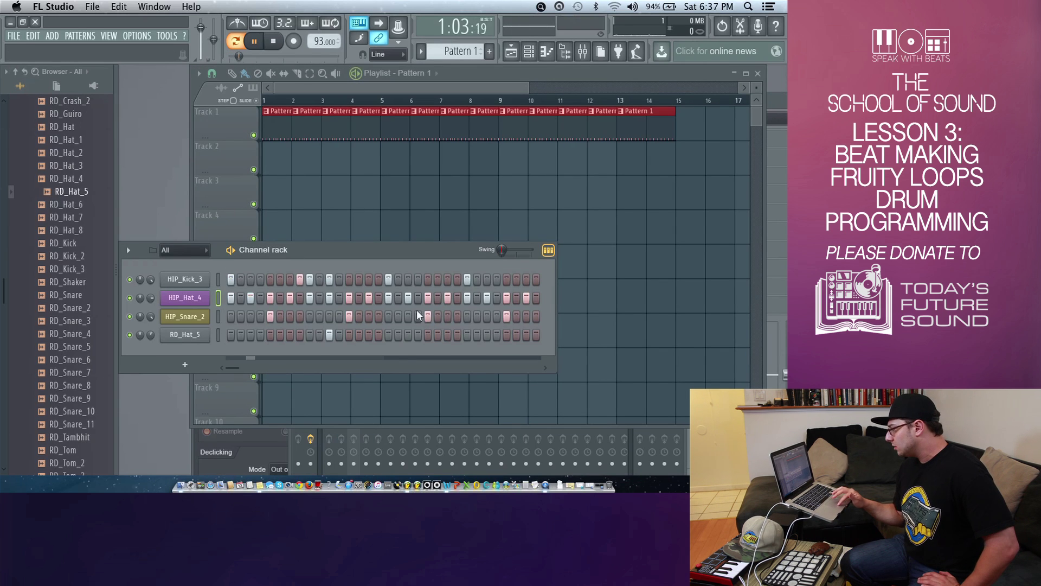
left_click(466, 336)
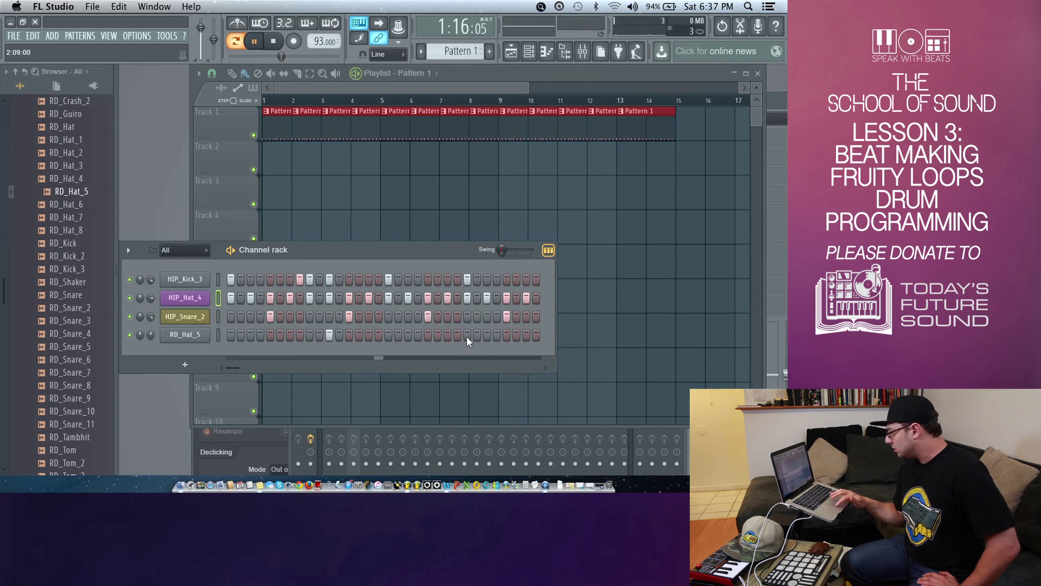
left_click(467, 331)
left_click(486, 335)
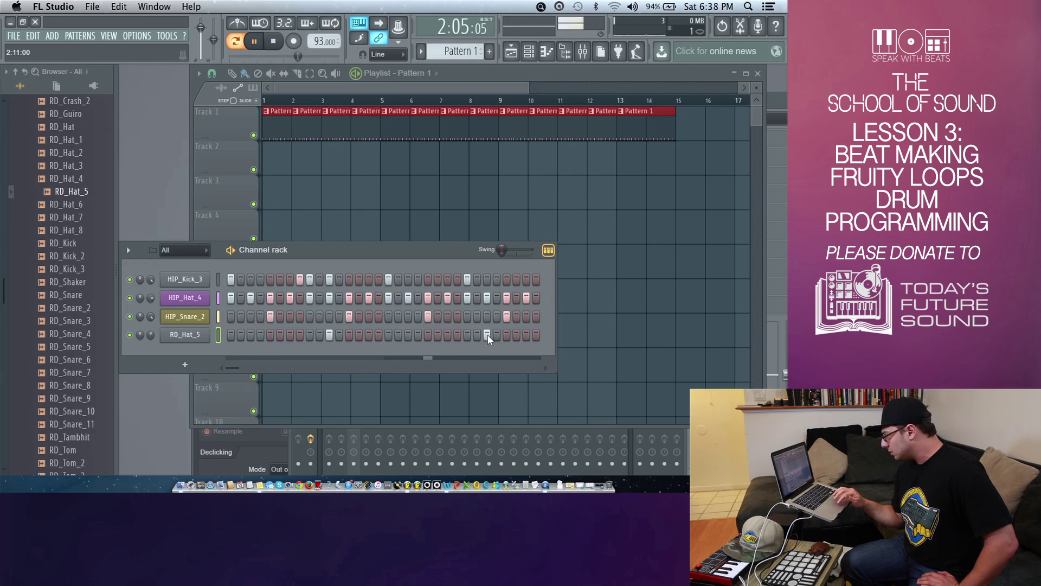
left_click(330, 335)
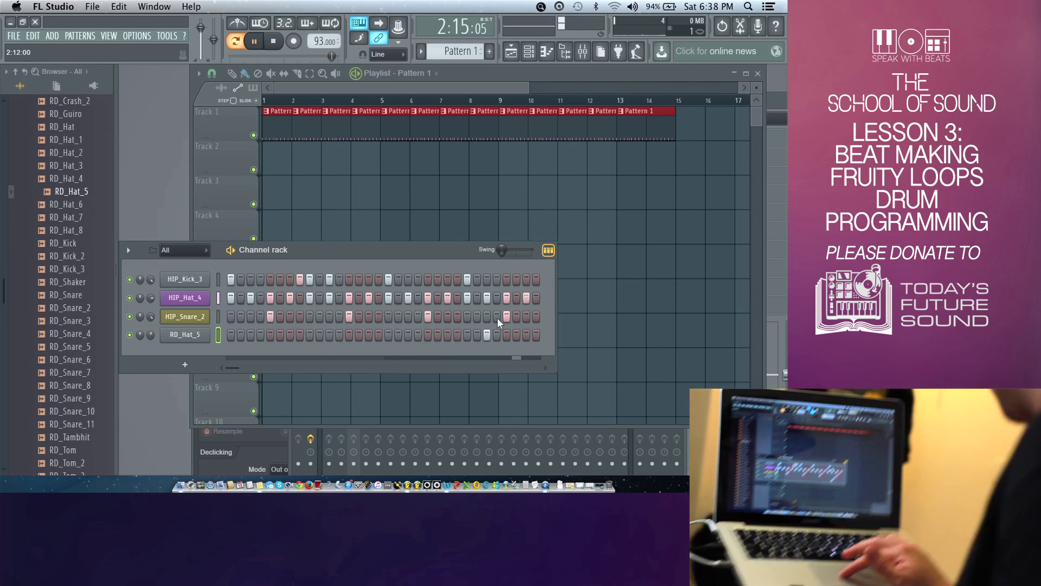
left_click(497, 280)
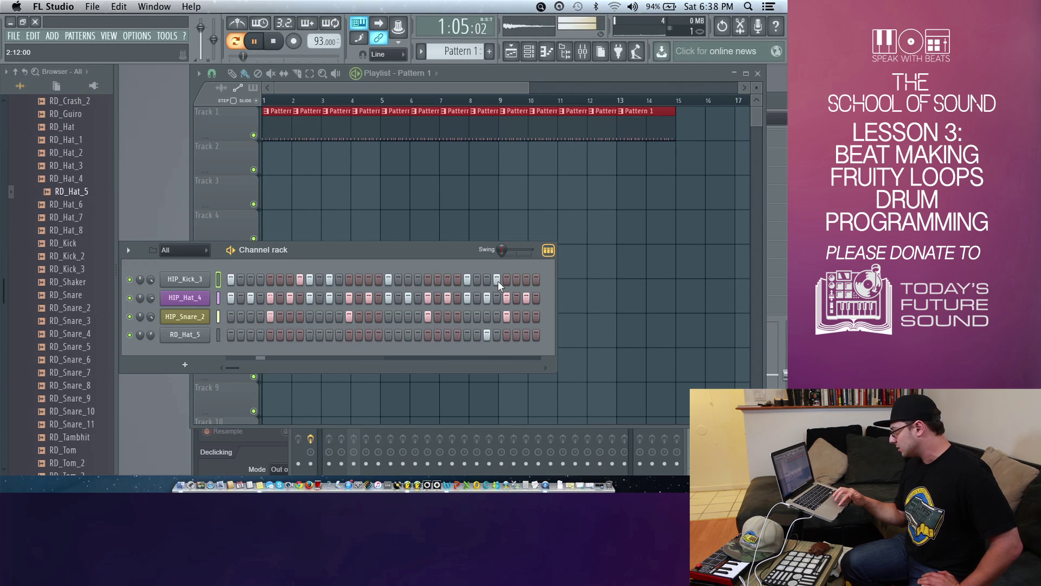
key("space")
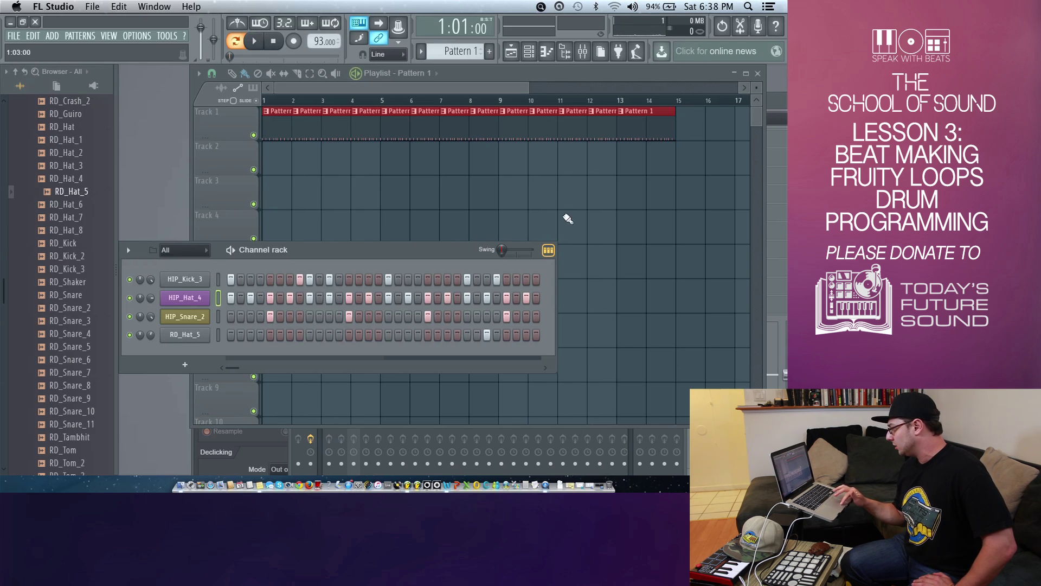
Step: In HIP_Hat_4's piano roll, snap to 1/2 step, delay the second hat note to 1:03:12, and audition it
left_click(548, 251)
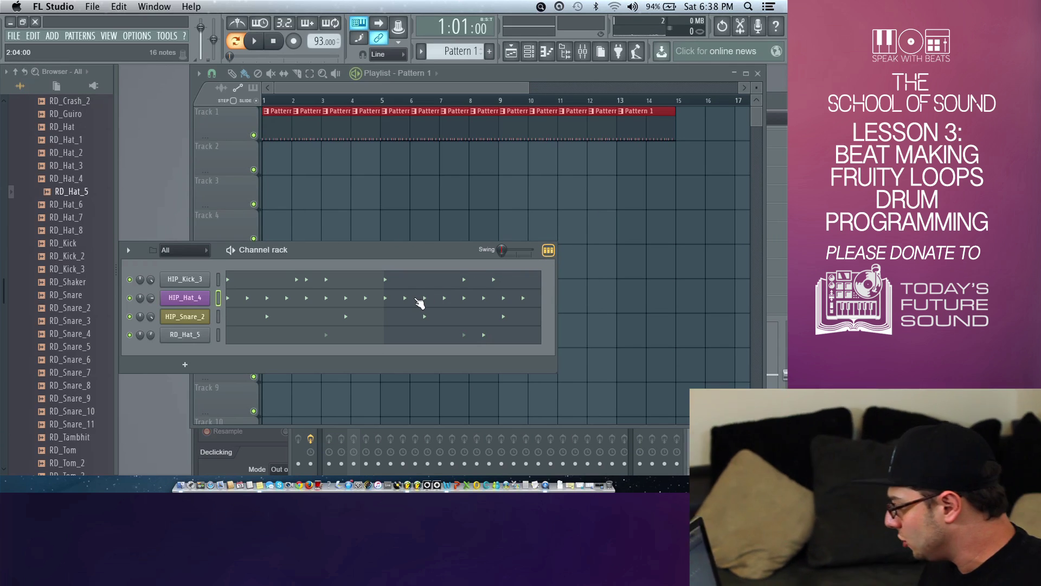
left_click(420, 302)
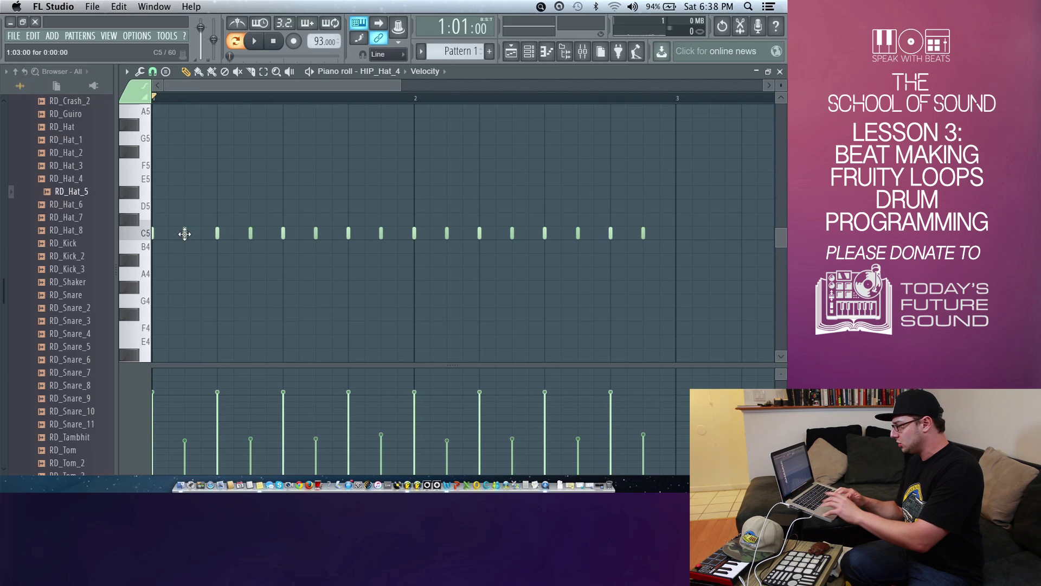
left_click(154, 72)
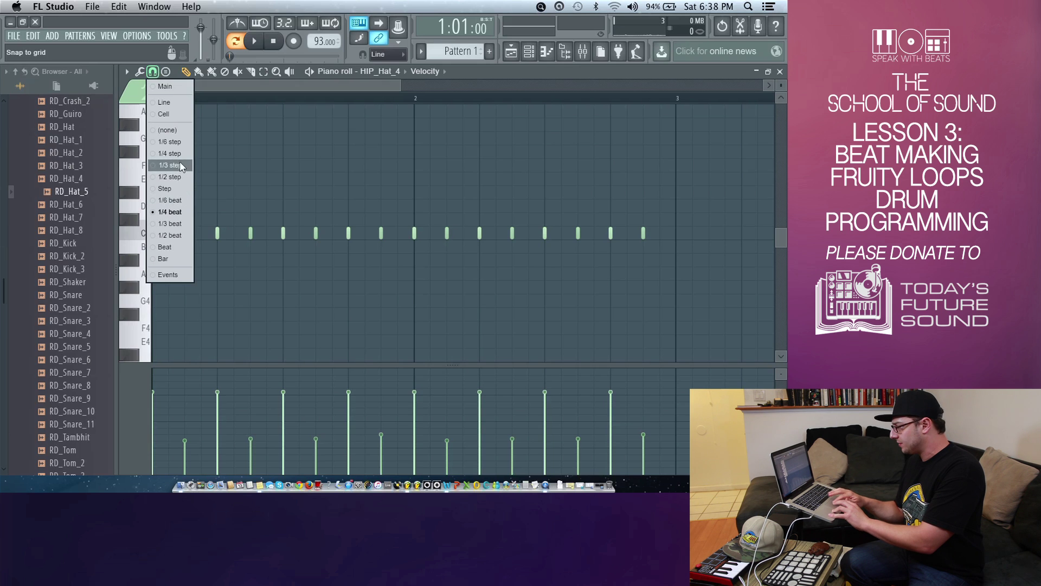
left_click(180, 177)
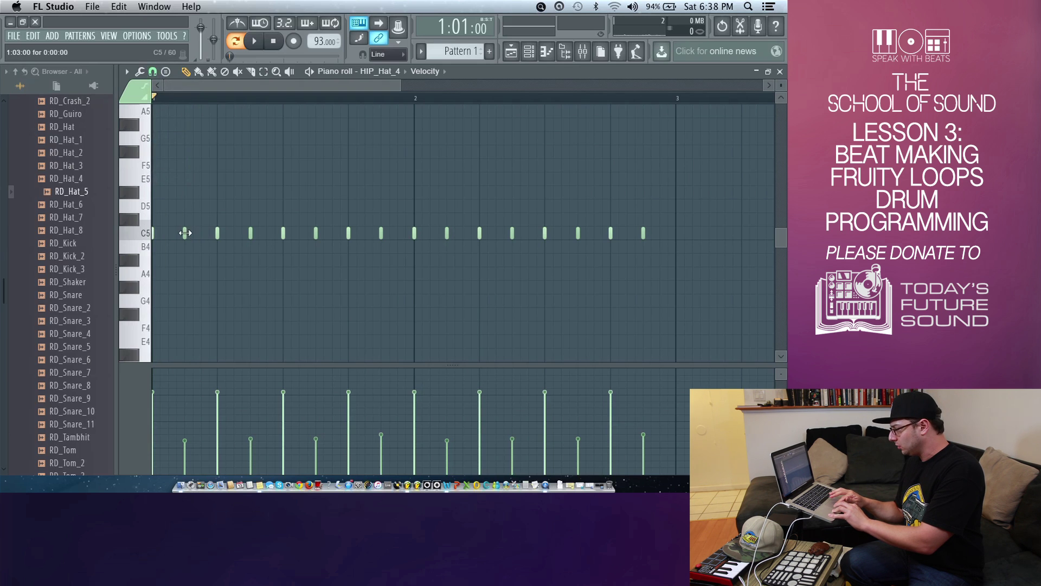
left_click_drag(184, 233, 193, 233)
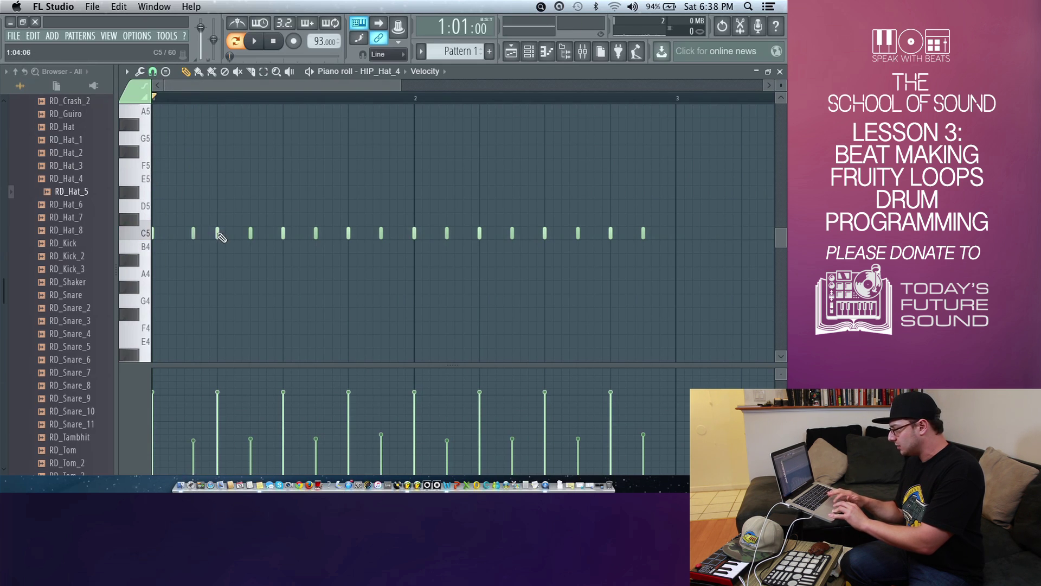
key("space")
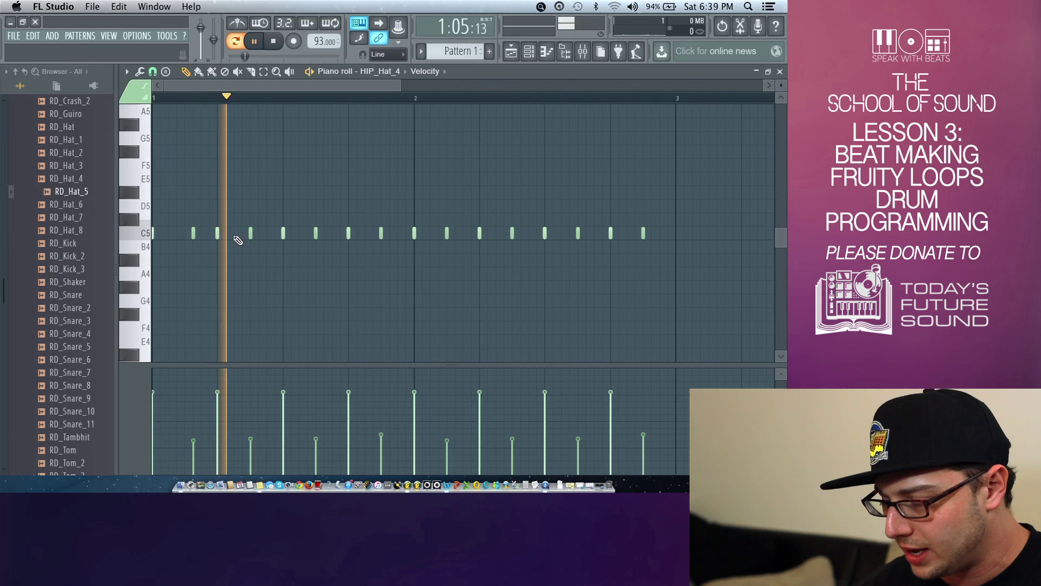
key("space")
Step: With snap set to Beat, replace bar 1's remaining quiet offbeat hats with notes half a step later, and audition the swing
right_click(250, 233)
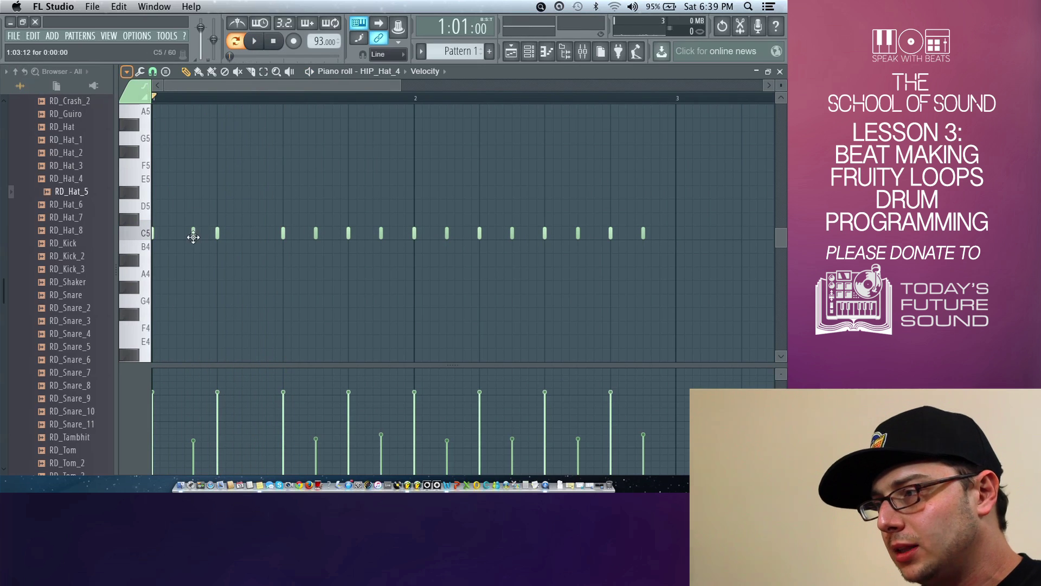
left_click(153, 72)
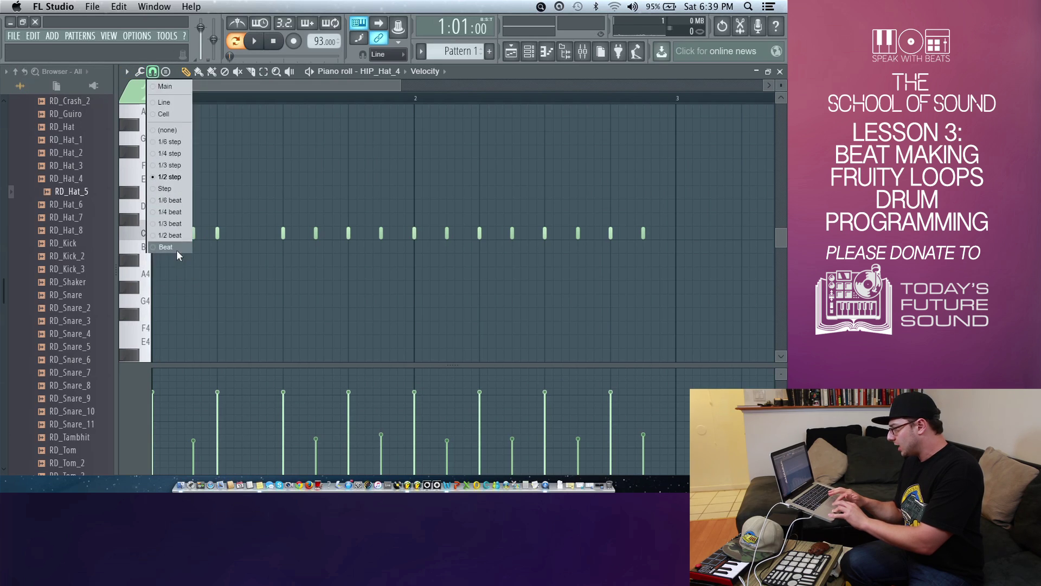
left_click(166, 247)
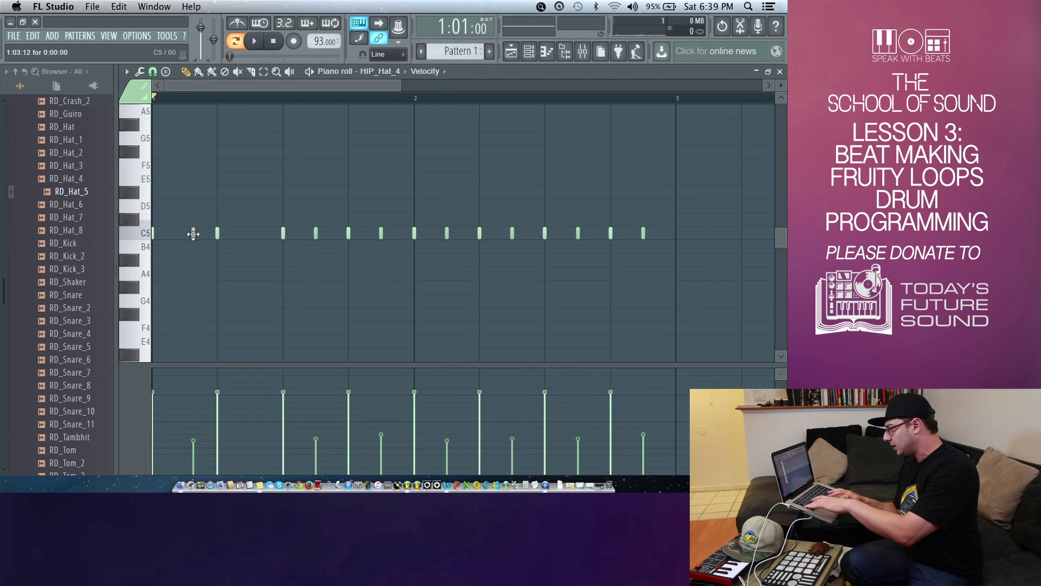
left_click(217, 234)
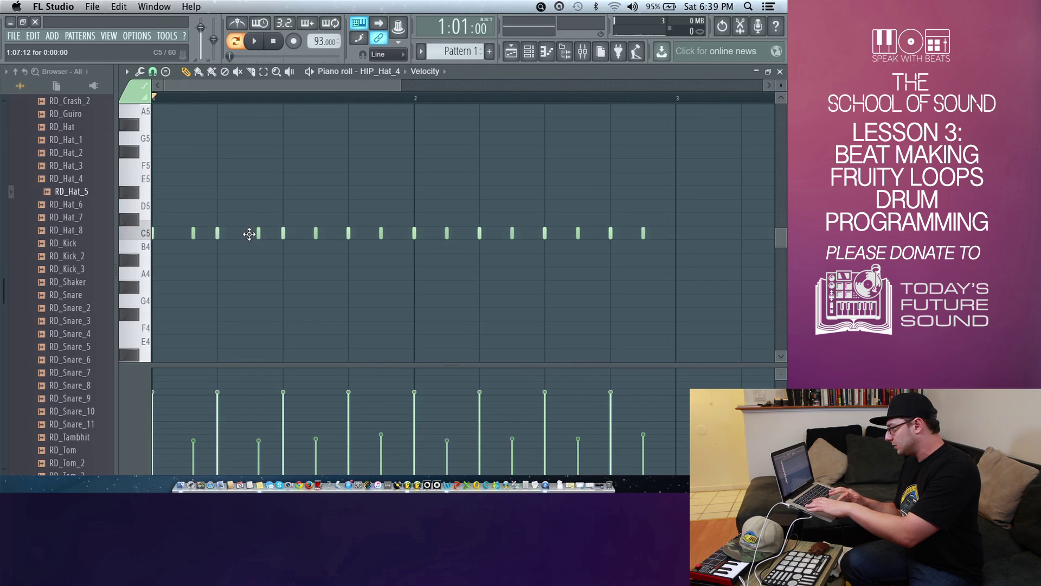
right_click(318, 233)
key("ctrl+z")
right_click(381, 234)
left_click(385, 234)
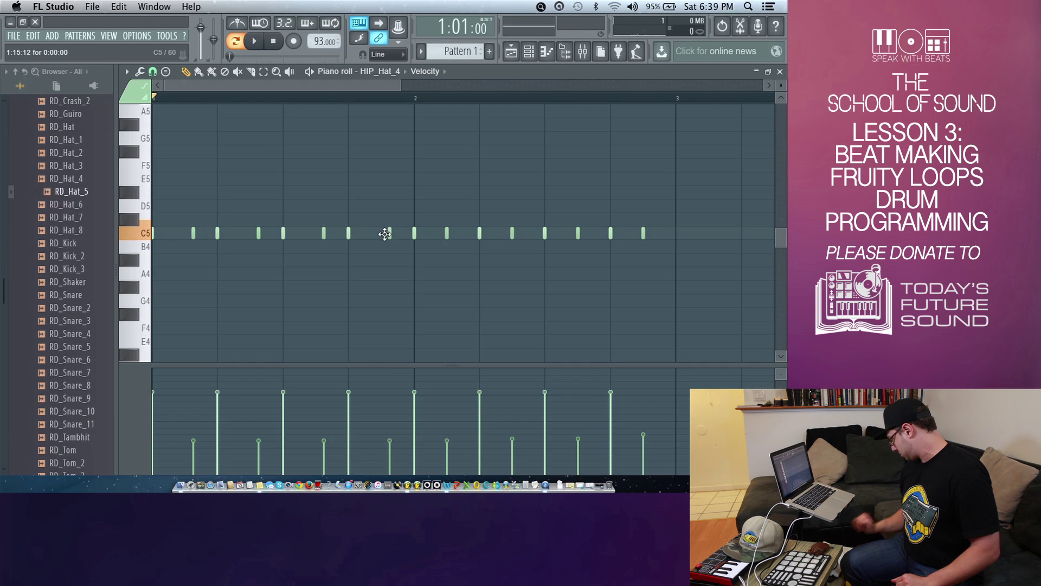
key("space")
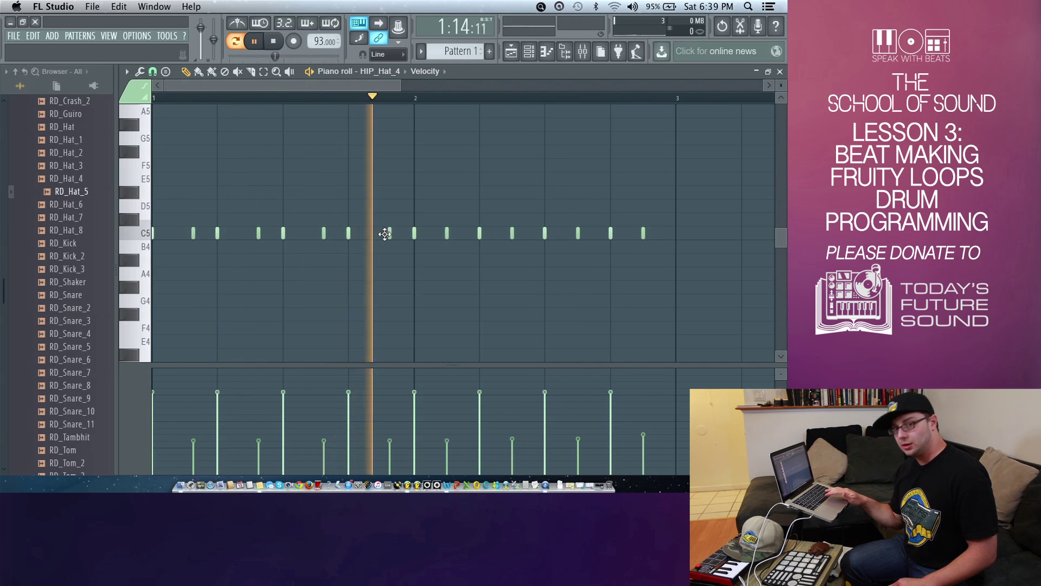
key("space")
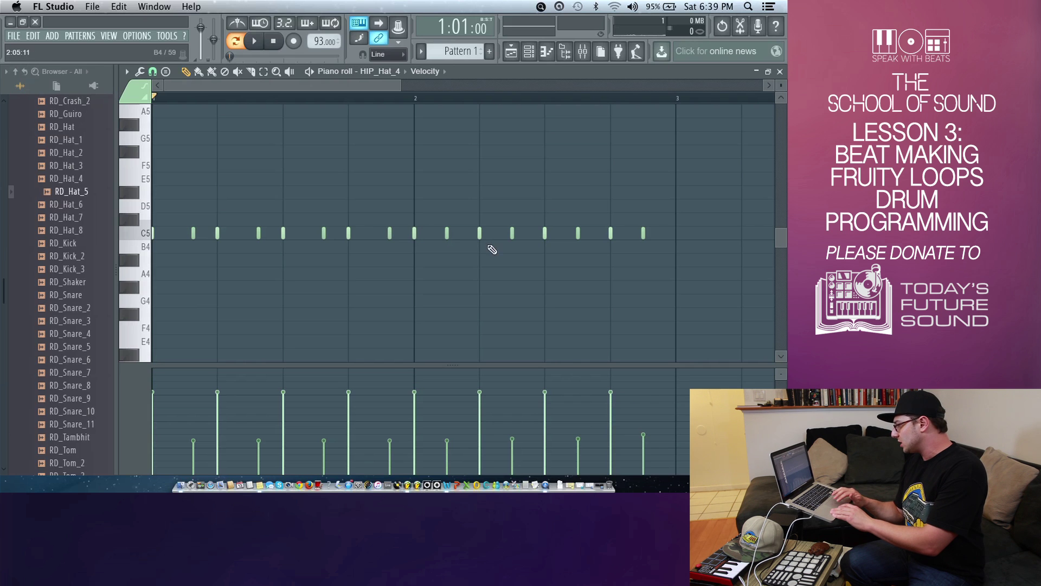
Step: Delete all HIP_Hat_4 notes in bar 2 and duplicate the swung bar 1 hat notes in their place
right_click(445, 232)
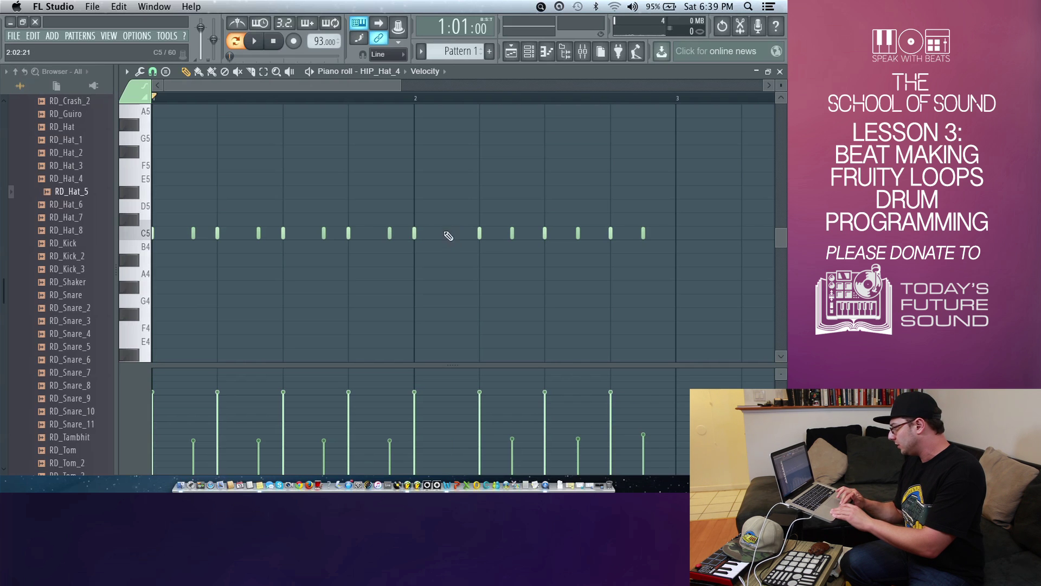
right_click(415, 232)
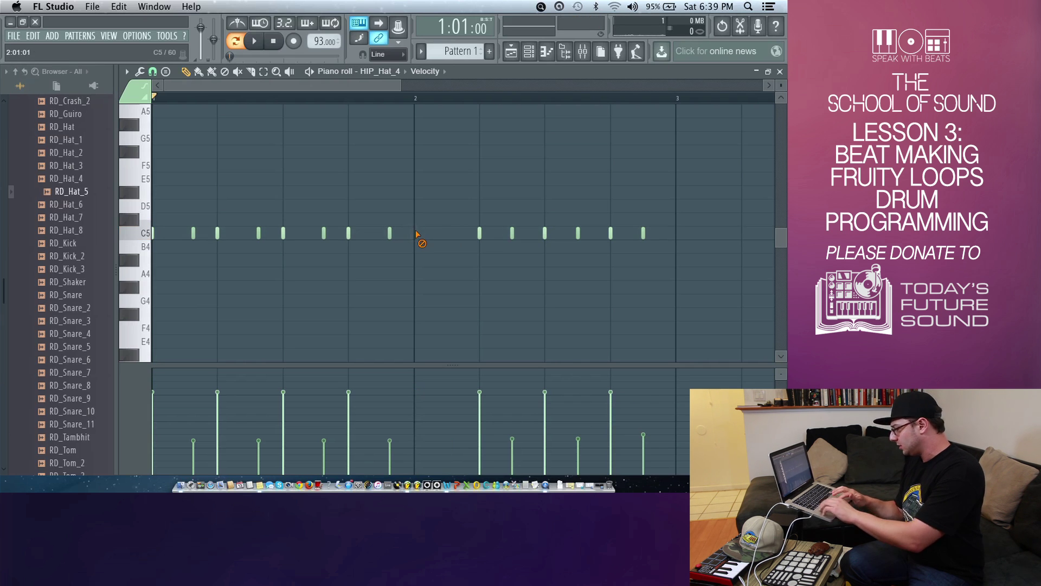
left_click_drag(470, 224, 687, 257)
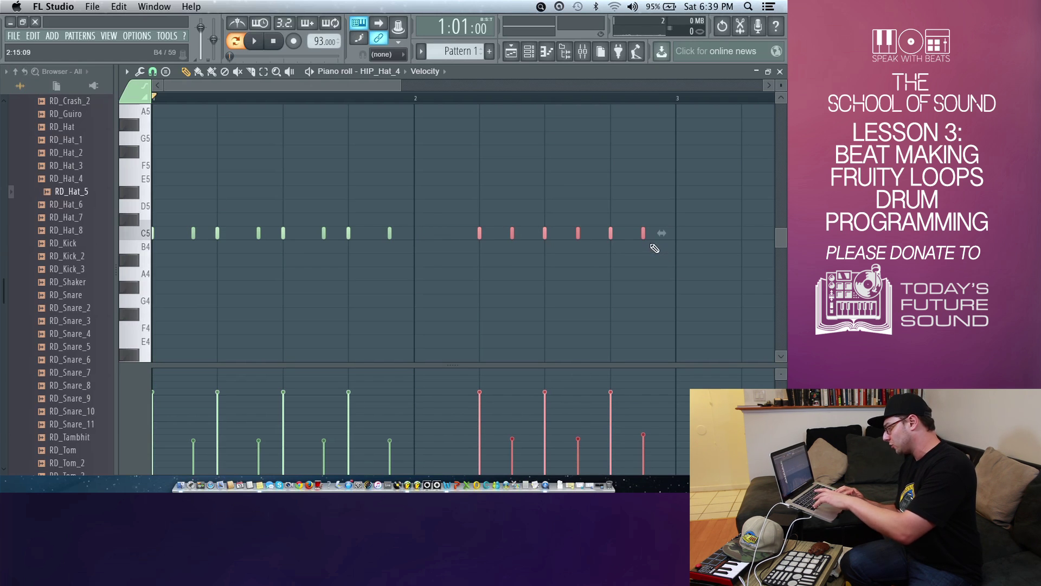
key("Delete")
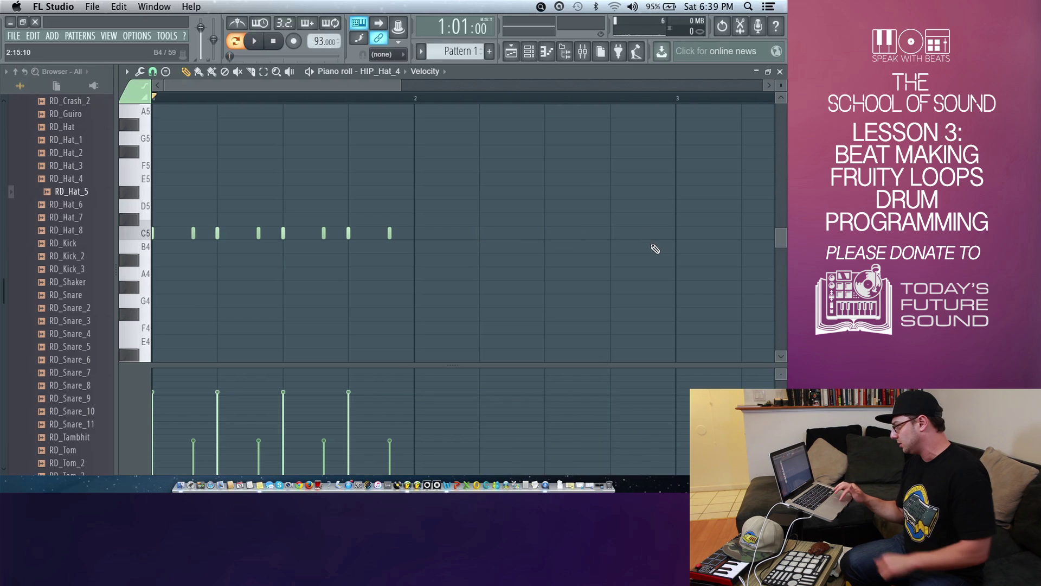
left_click_drag(404, 217, 152, 247)
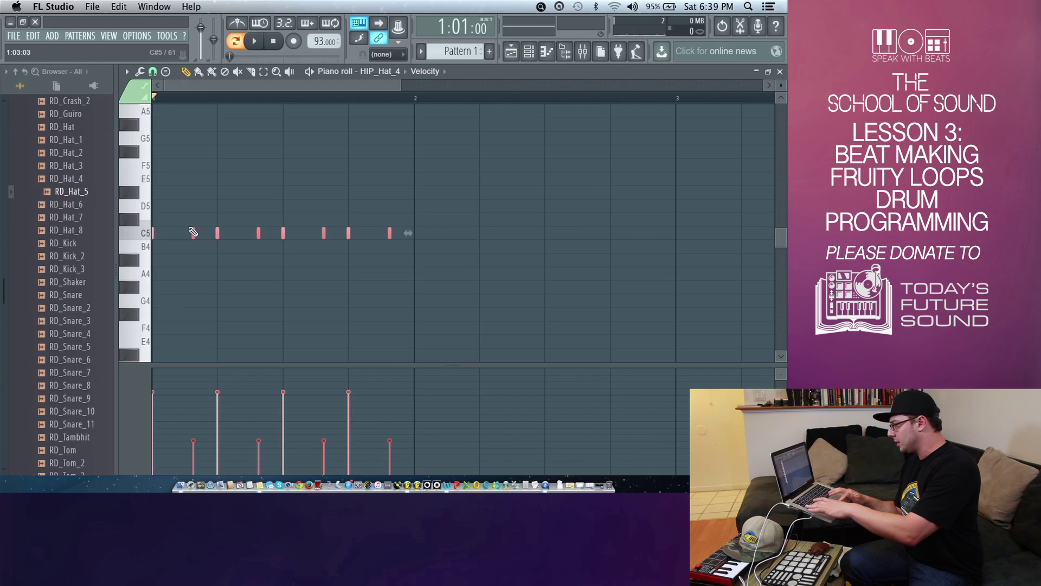
key("ctrl+b")
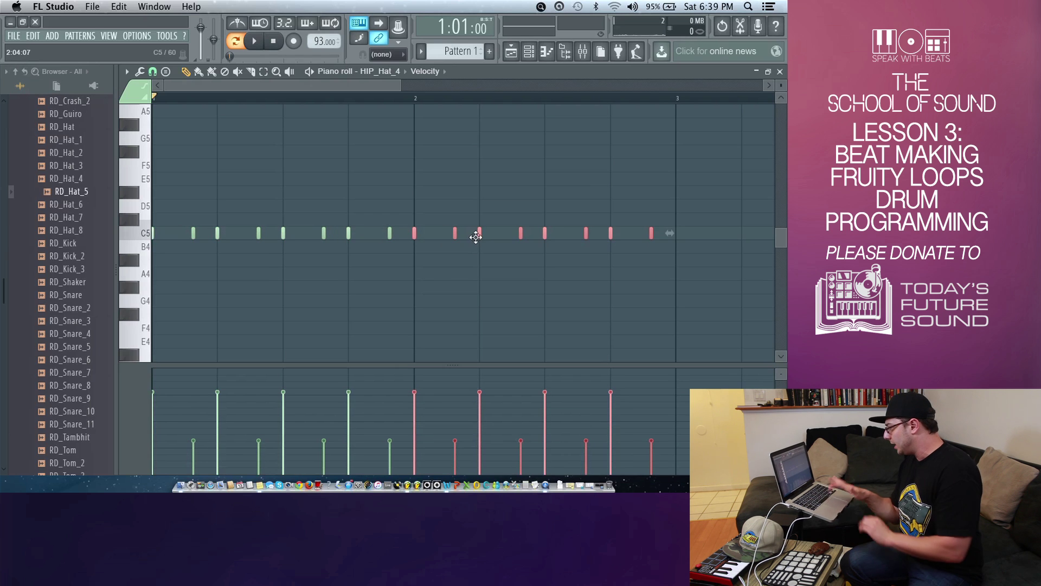
Step: During playback, raise the velocities of bar 2's quiet offbeat HIP_Hat_4 notes to varied levels, around 60% for the third and 66% for the fourth
key("space")
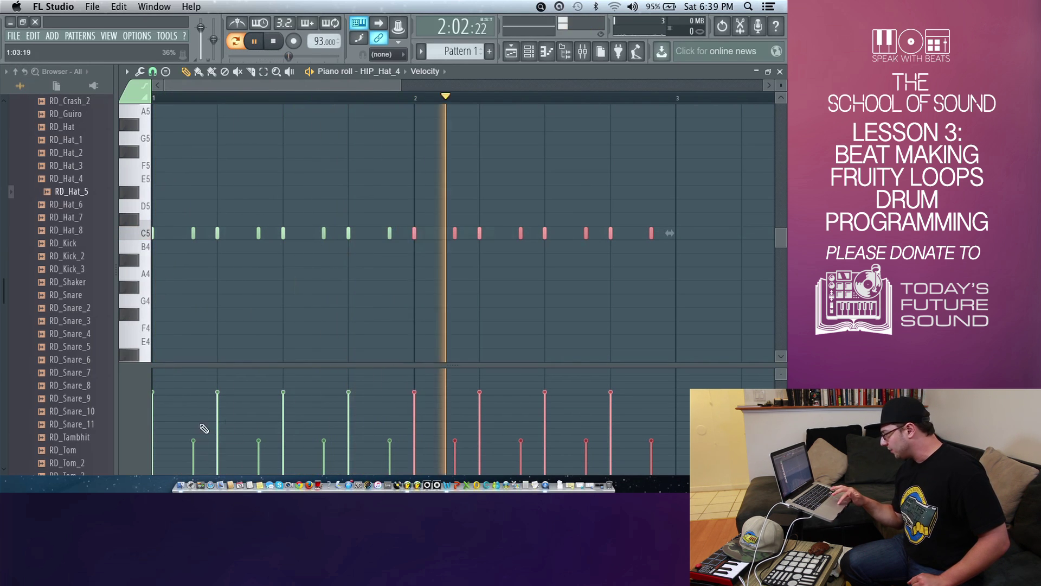
left_click(455, 406)
left_click(521, 416)
left_click(586, 413)
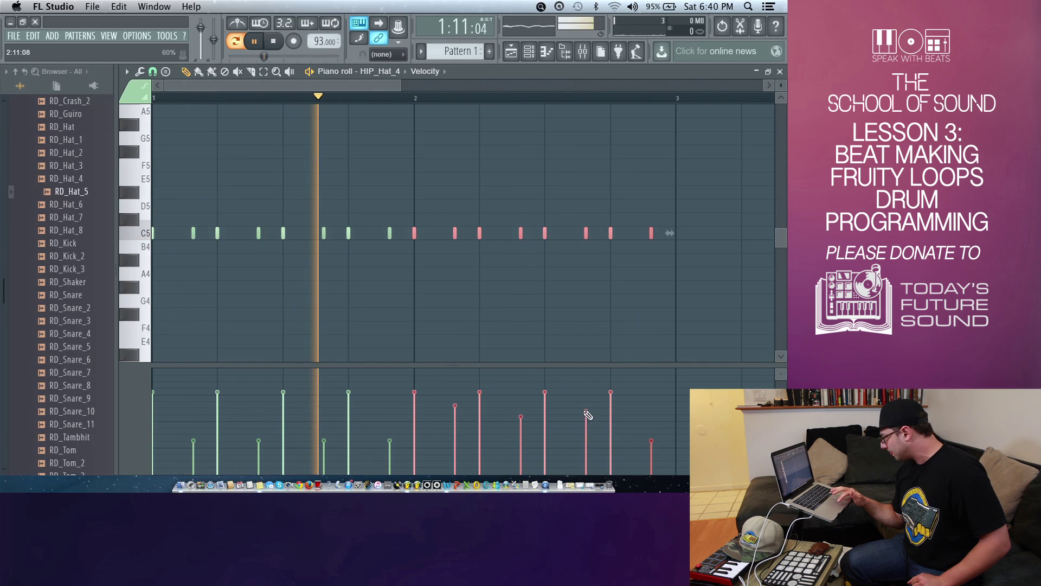
left_click(651, 405)
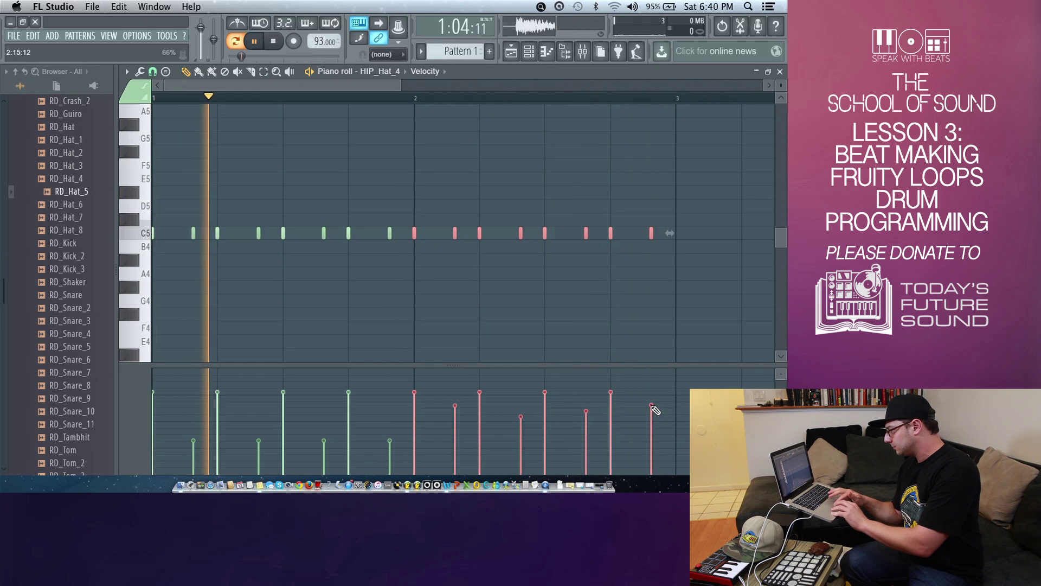
Step: Raise the velocities of bar 1's four quiet offbeat hats to varied levels, with the last at 67%, and stop playback
left_click(194, 400)
left_click(259, 415)
left_click(324, 415)
left_click(396, 403)
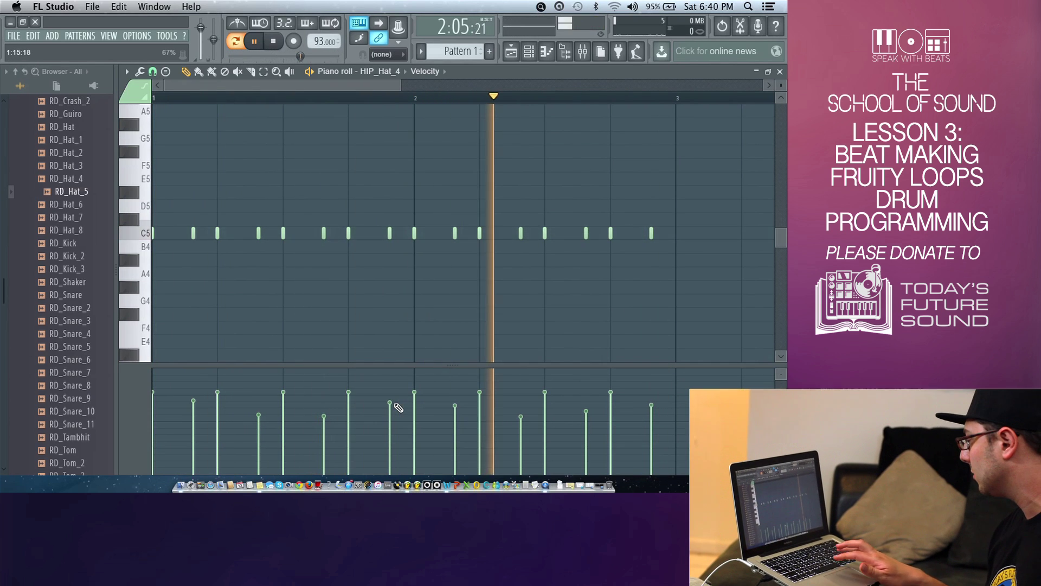
key("space")
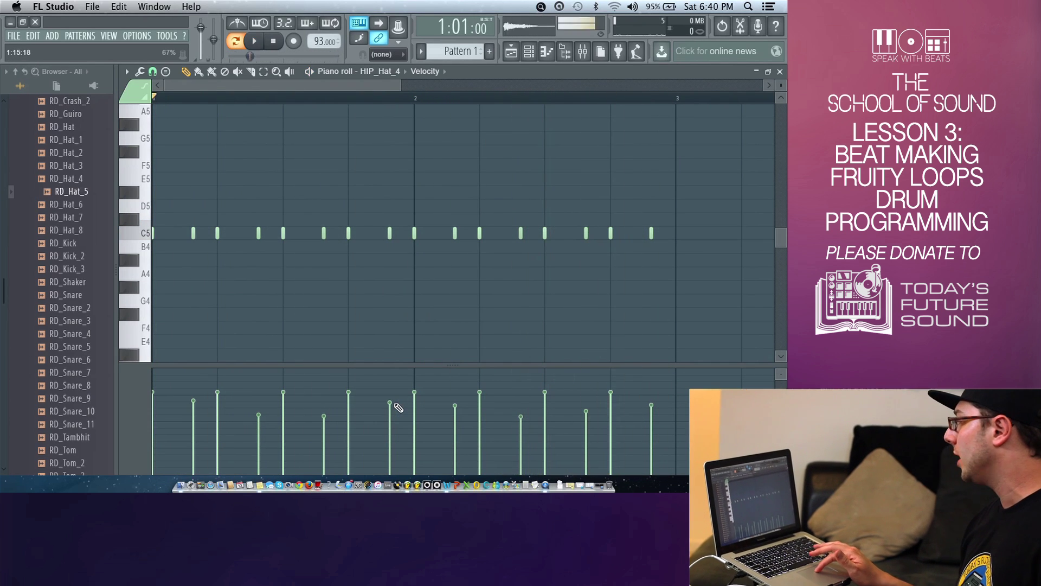
Step: Close the piano roll, move the Channel rack higher over the Playlist, and add an FPC drum channel
left_click(780, 71)
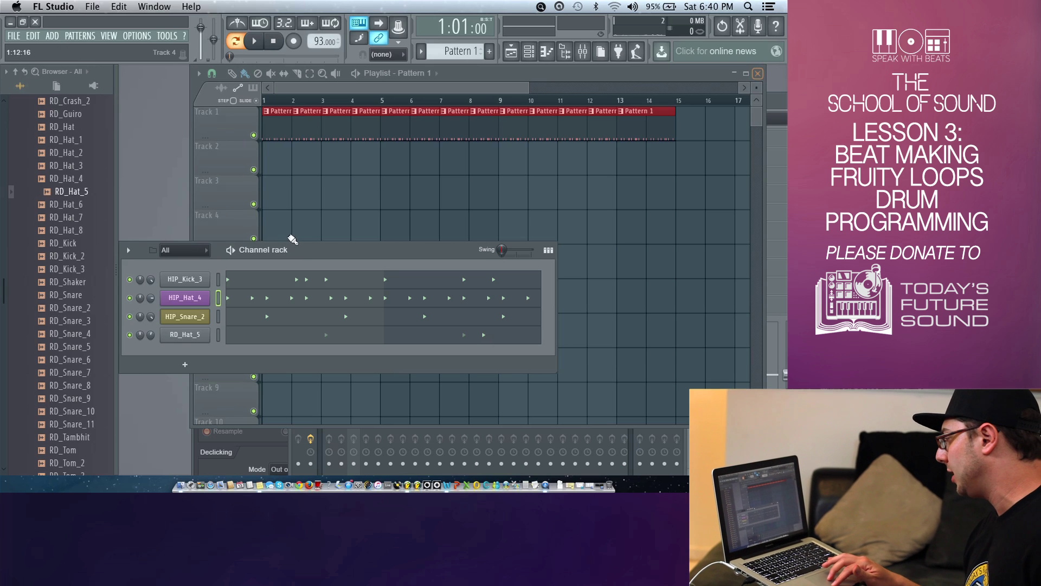
left_click_drag(299, 249, 323, 196)
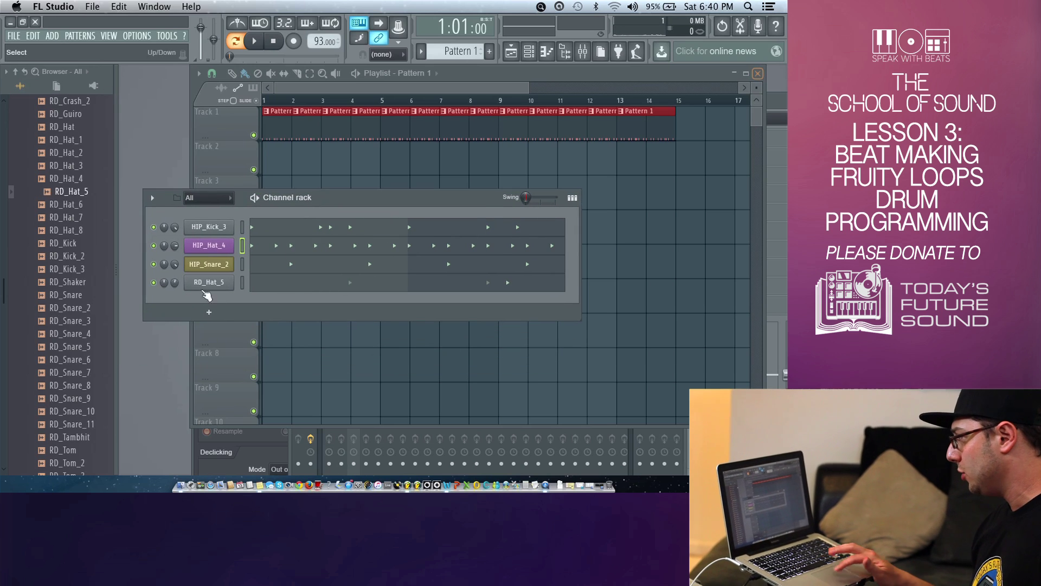
left_click(53, 36)
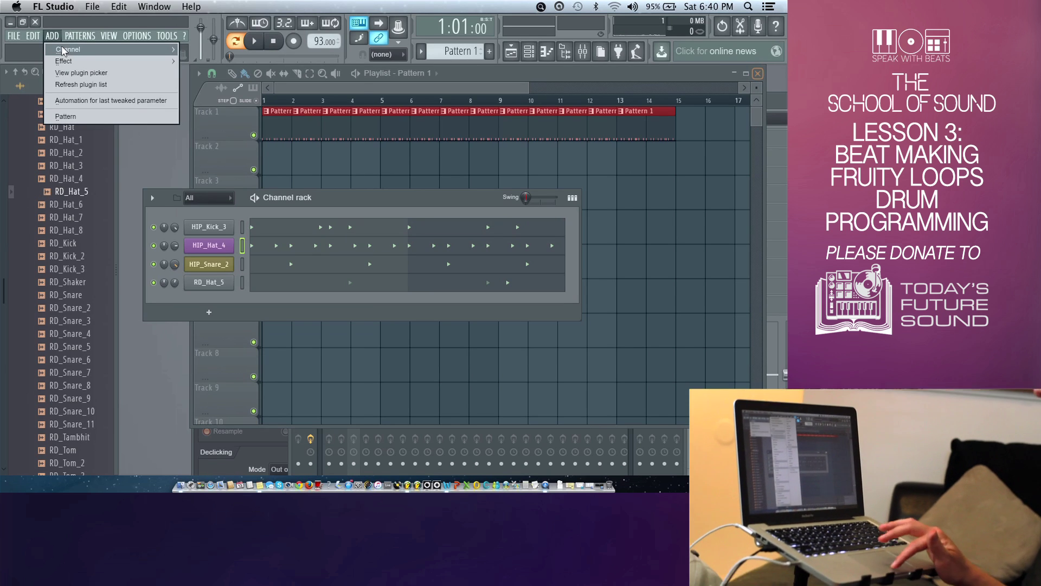
mouse_move(61, 47)
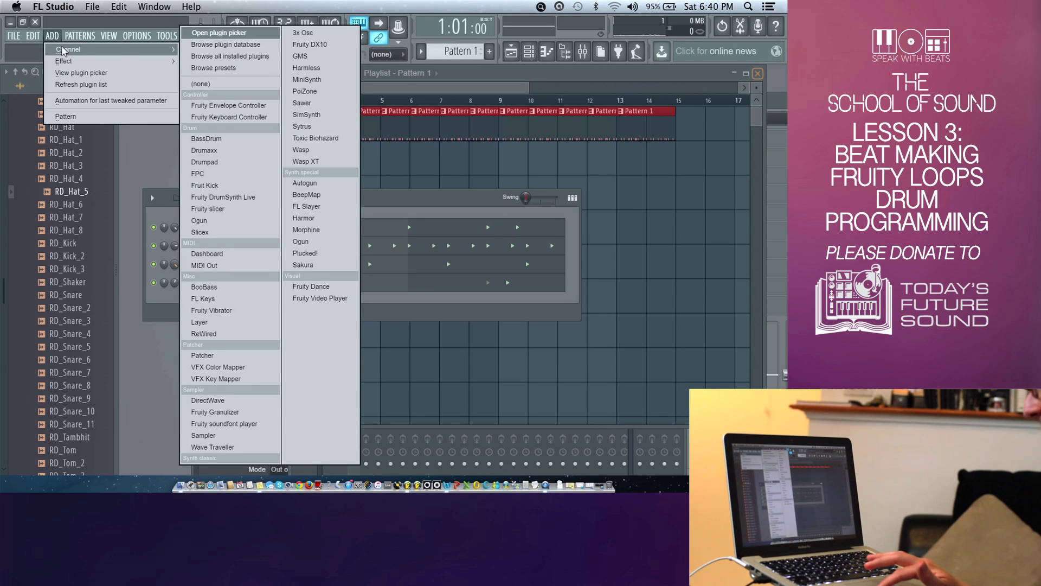
left_click(219, 173)
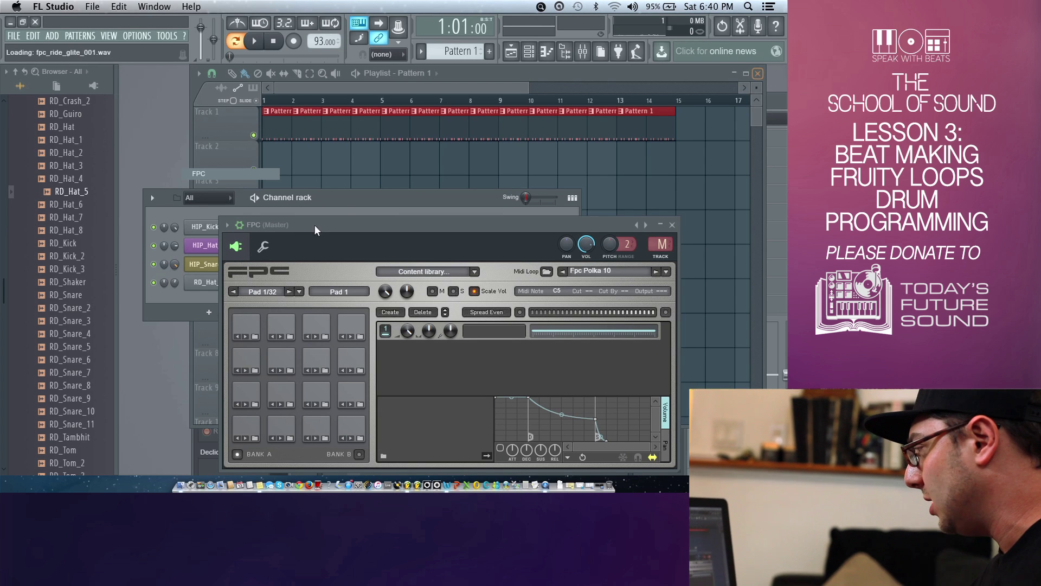
Step: Mute every channel except FPC in the Channel rack and reopen the FPC window
left_click(344, 205)
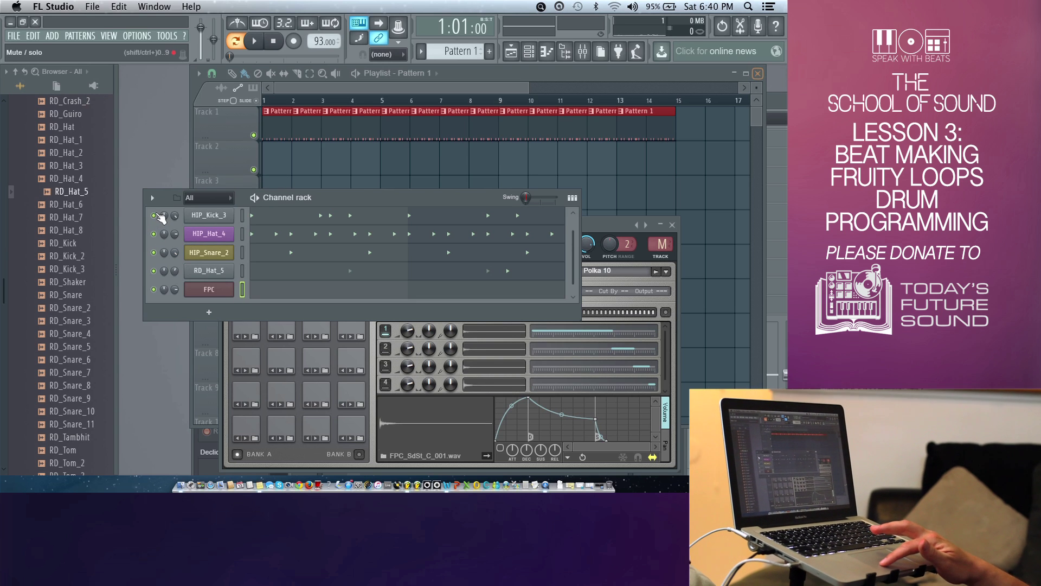
left_click(154, 216)
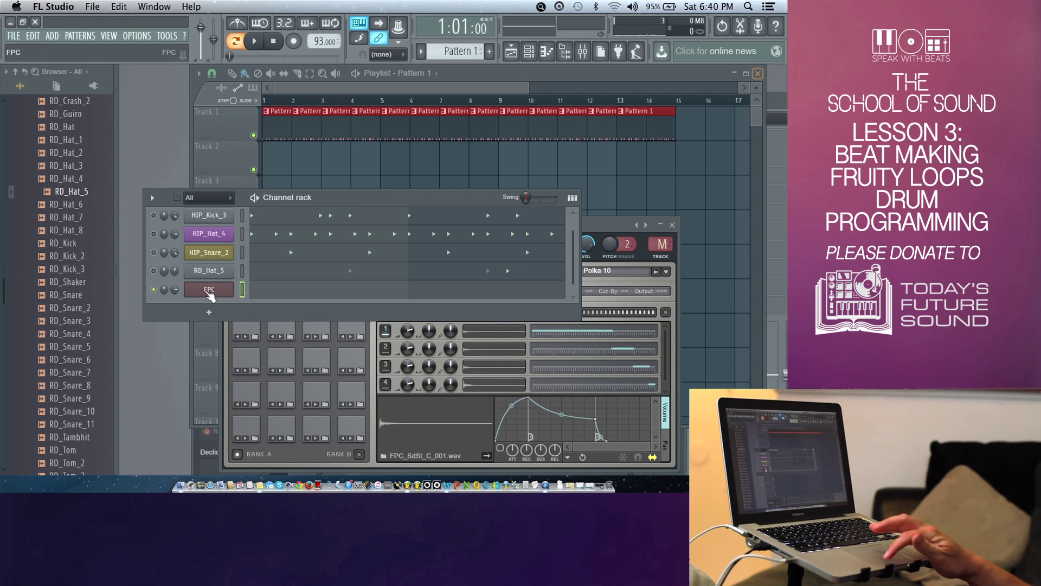
left_click(209, 292)
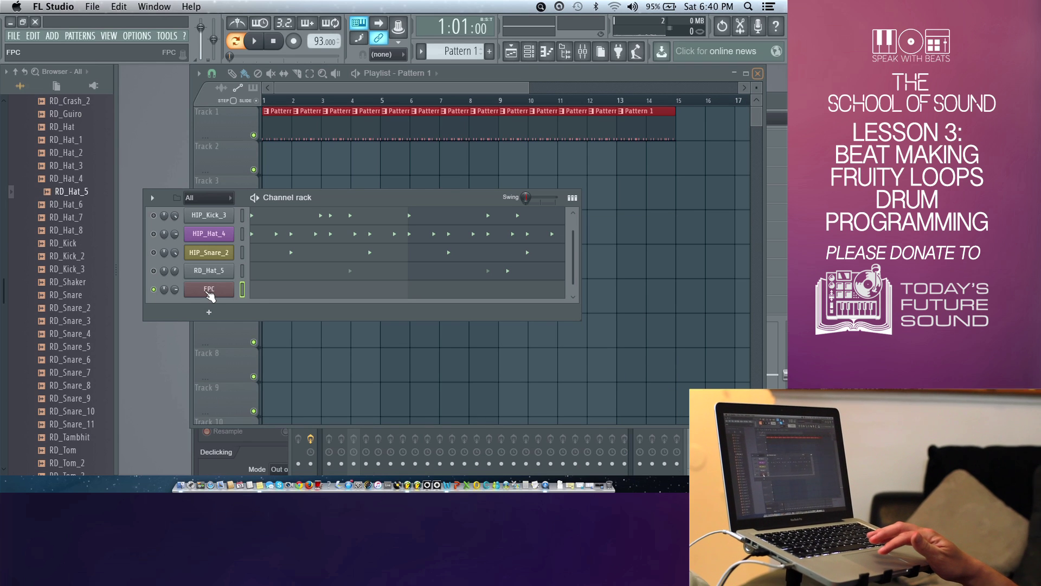
left_click(209, 293)
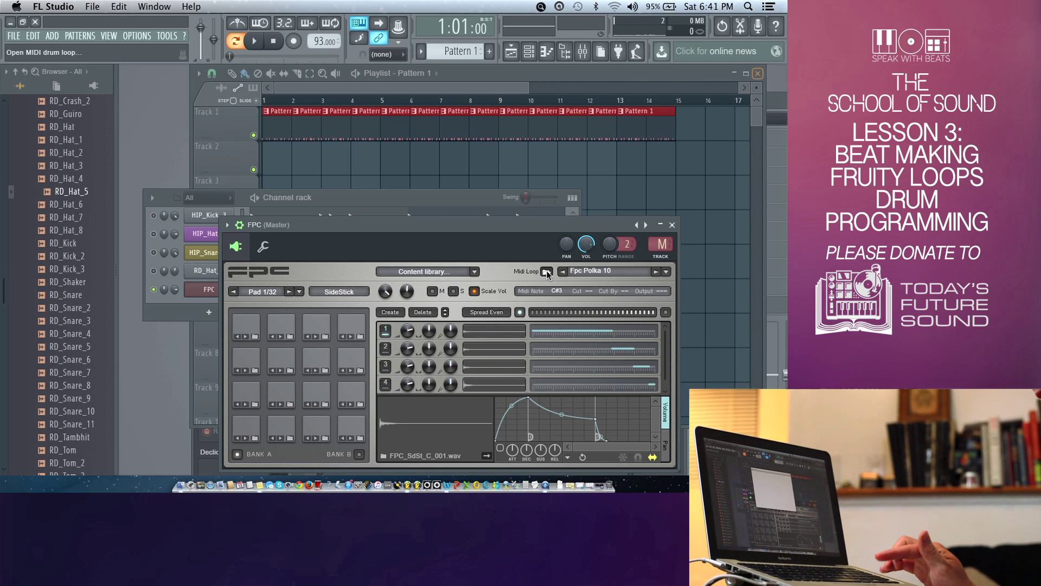
Step: Load the F-drummer.mid MIDI loop from the Hiphop Loops folder into FPC
left_click(546, 272)
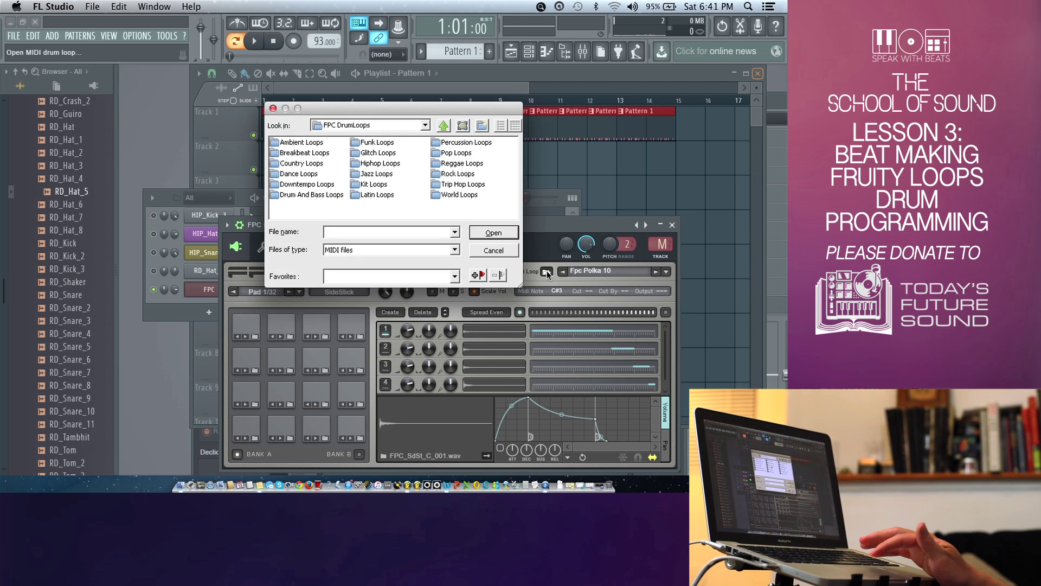
double_click(373, 164)
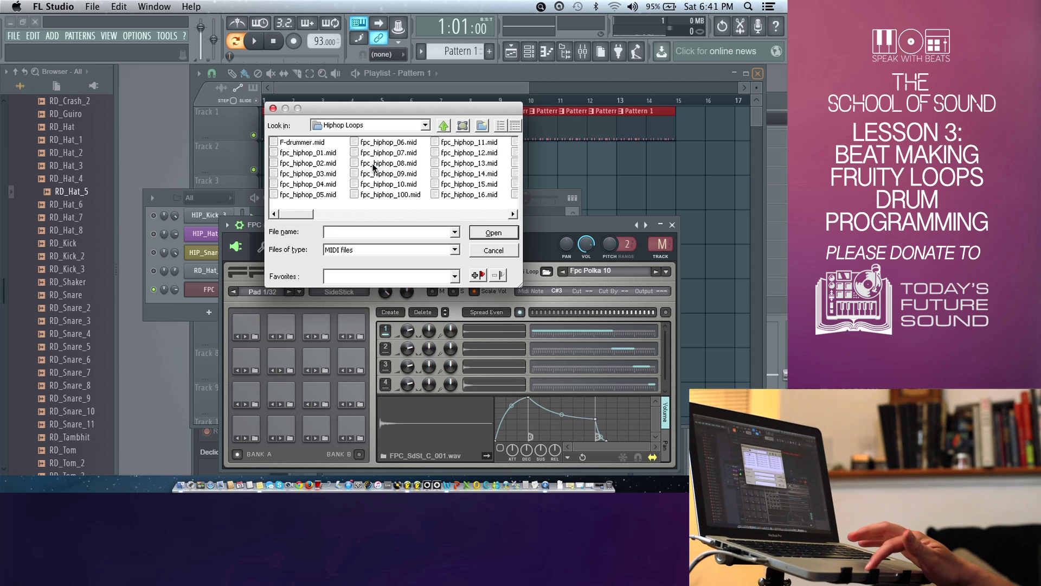
double_click(308, 142)
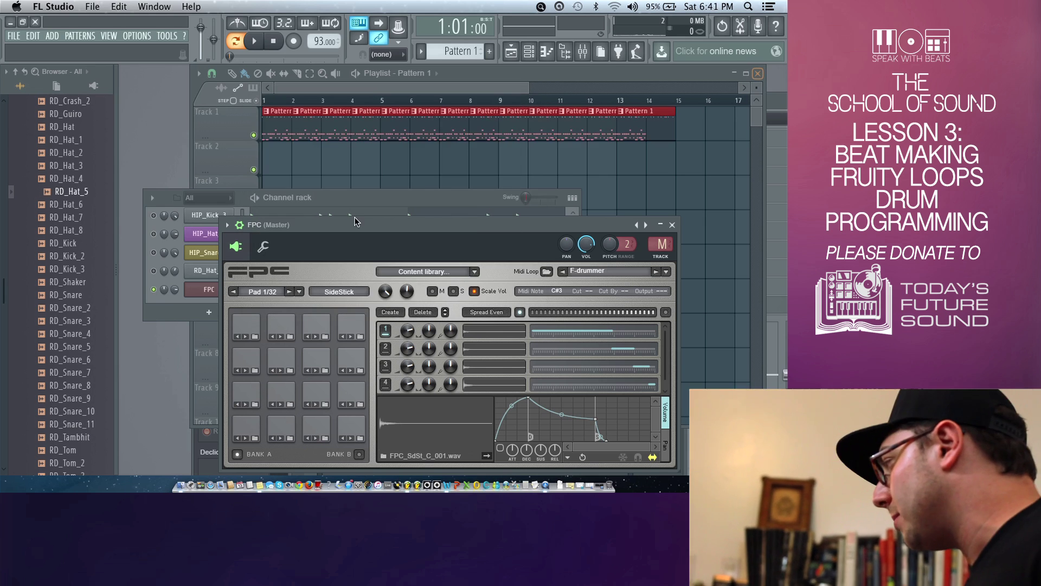
Step: Uncover and widen the Channel rack, and move the FPC loop notes from Pattern 1 into a new pattern named drummer
left_click_drag(368, 231, 523, 337)
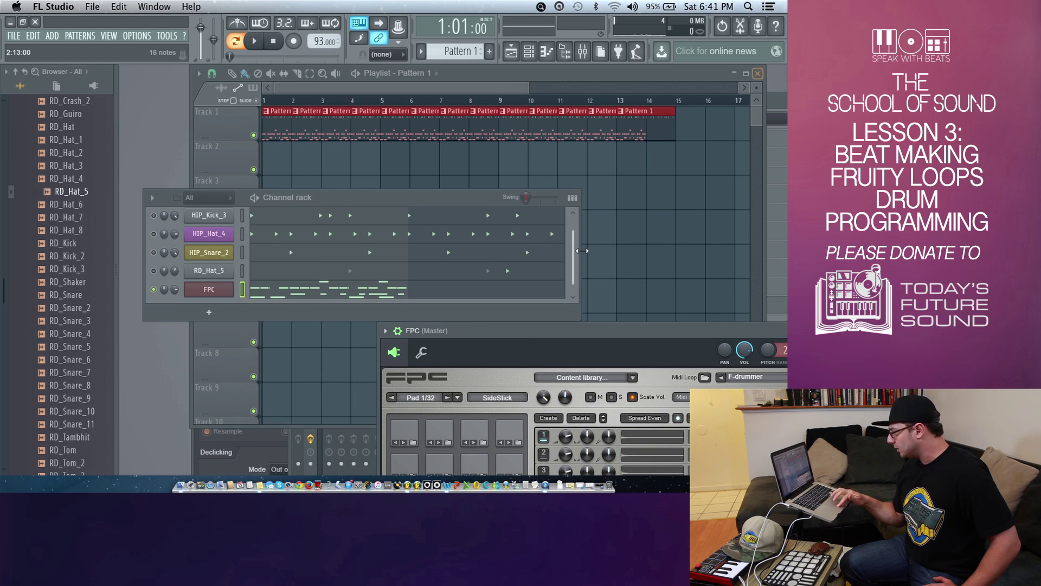
left_click_drag(581, 250, 599, 267)
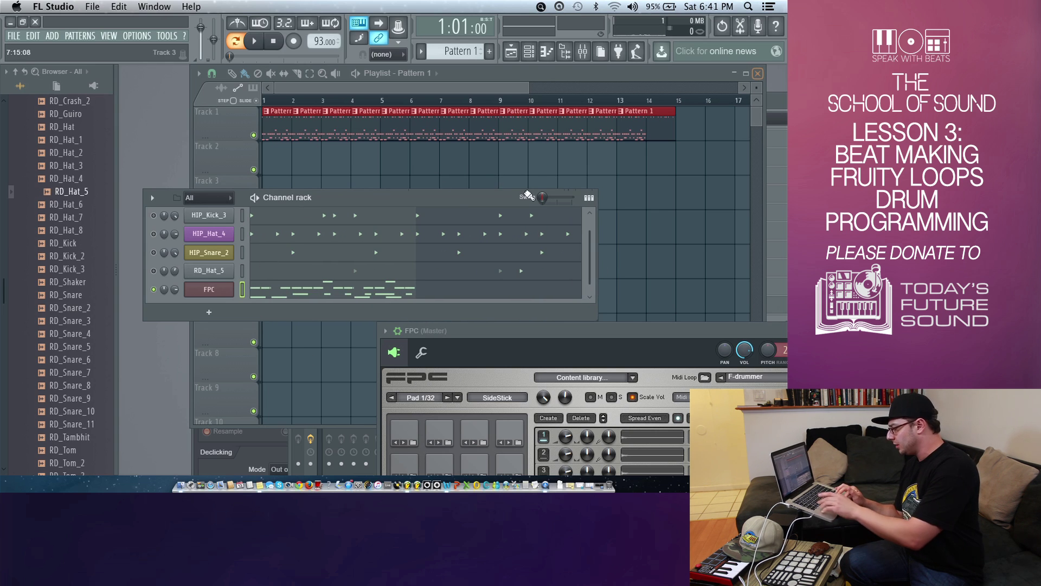
key("ctrl+z")
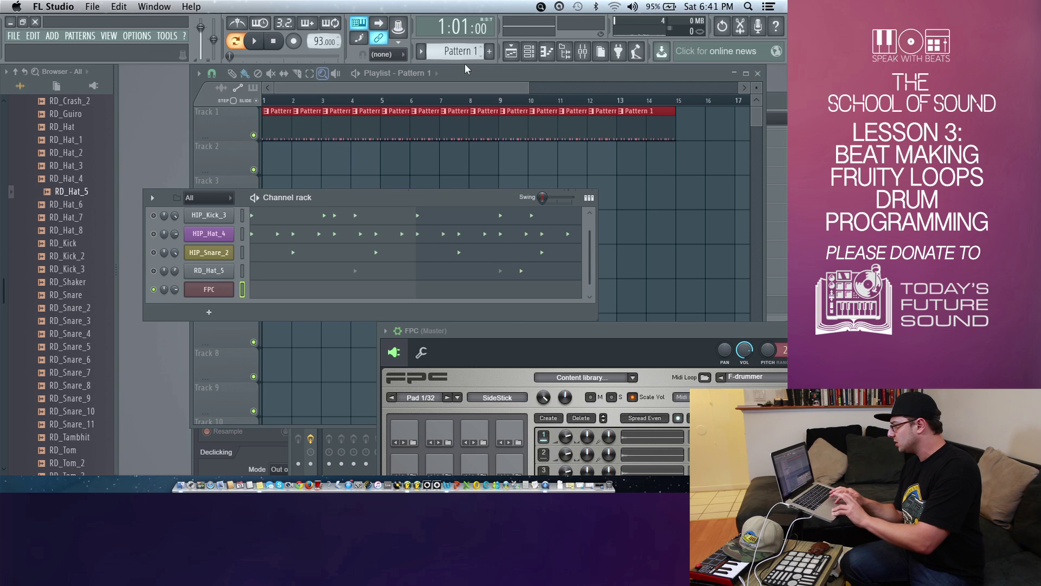
left_click(490, 52)
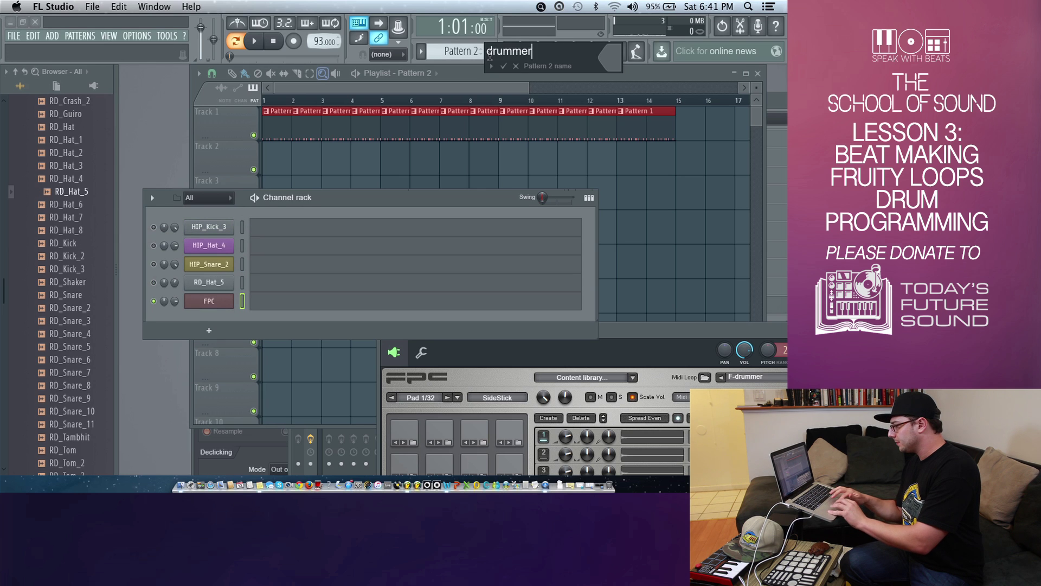
type("drummer")
key("Return")
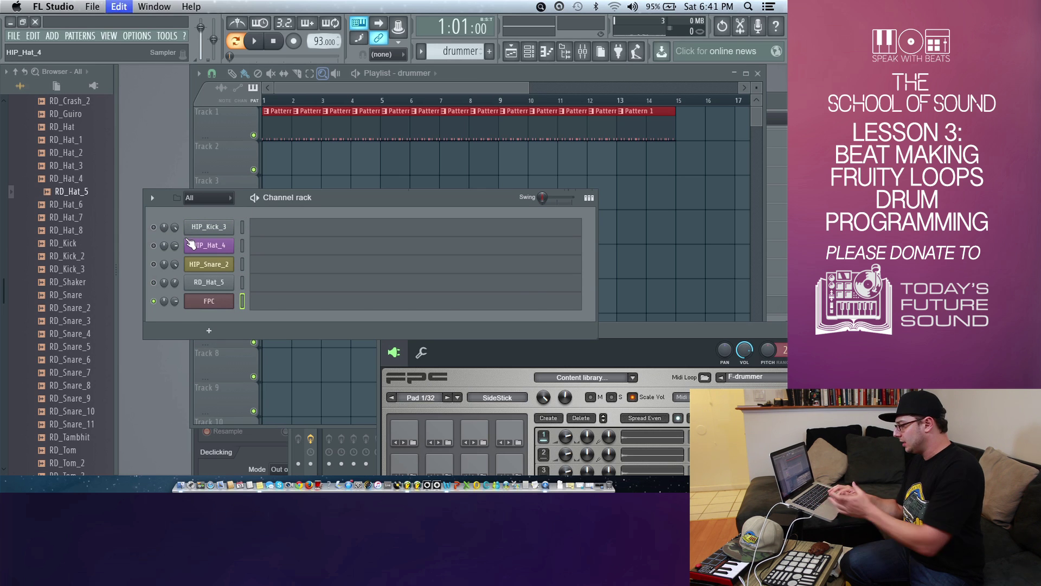
key("super+v")
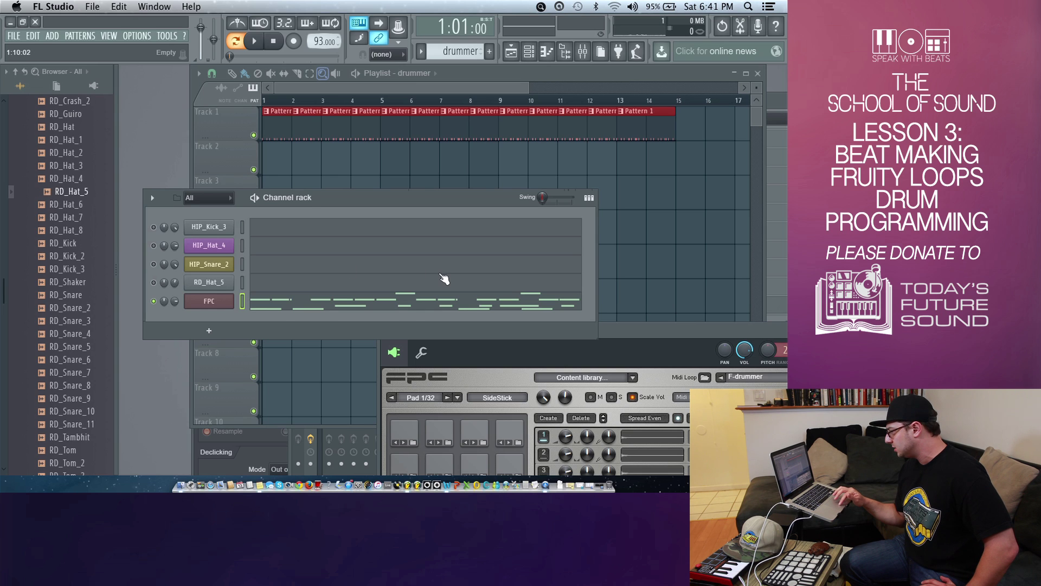
Step: Audition the drummer pattern and reposition the FPC window so its pads are fully in view
key("space")
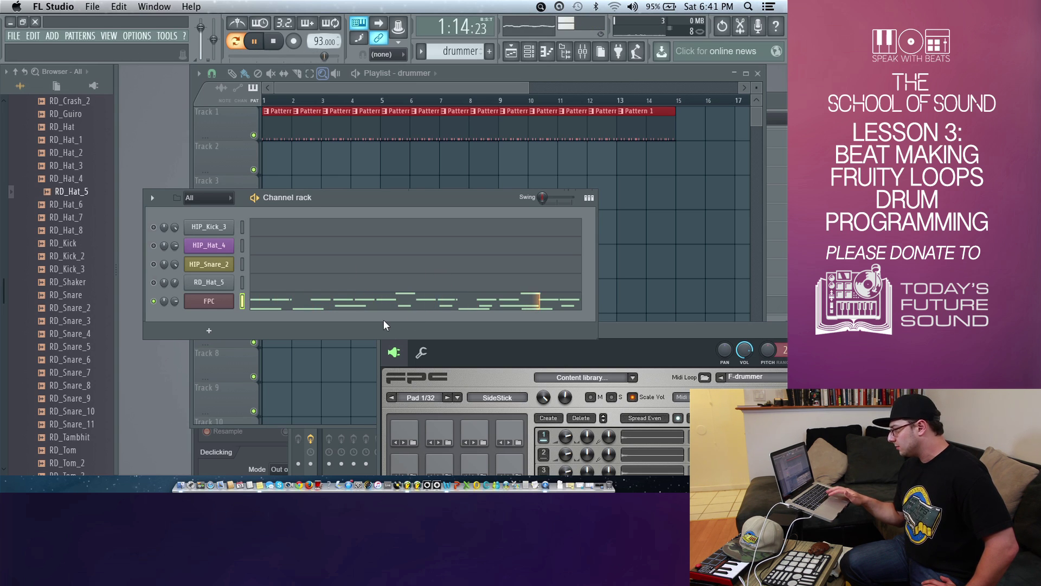
key("space")
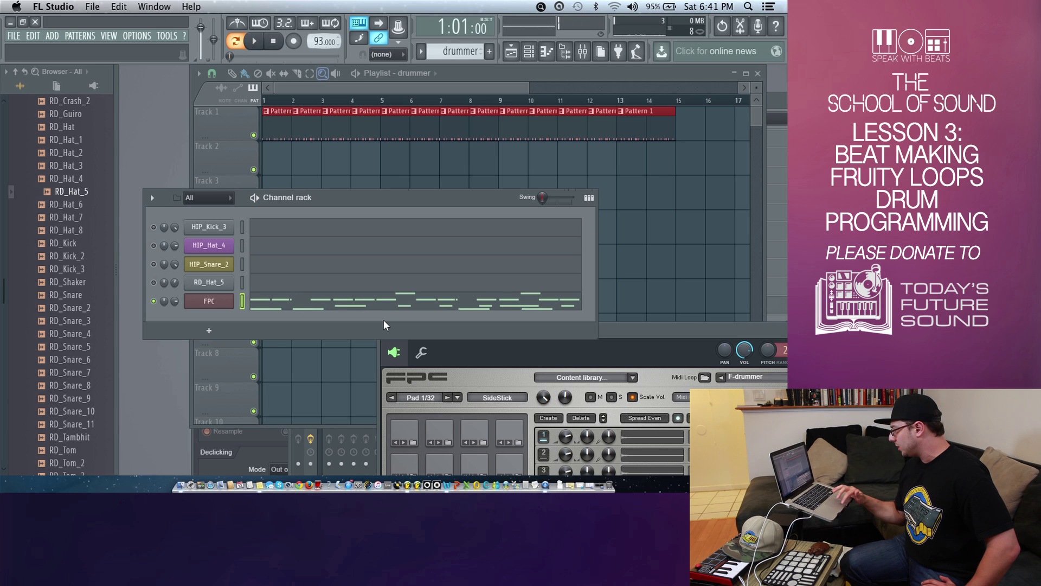
left_click_drag(622, 333, 492, 170)
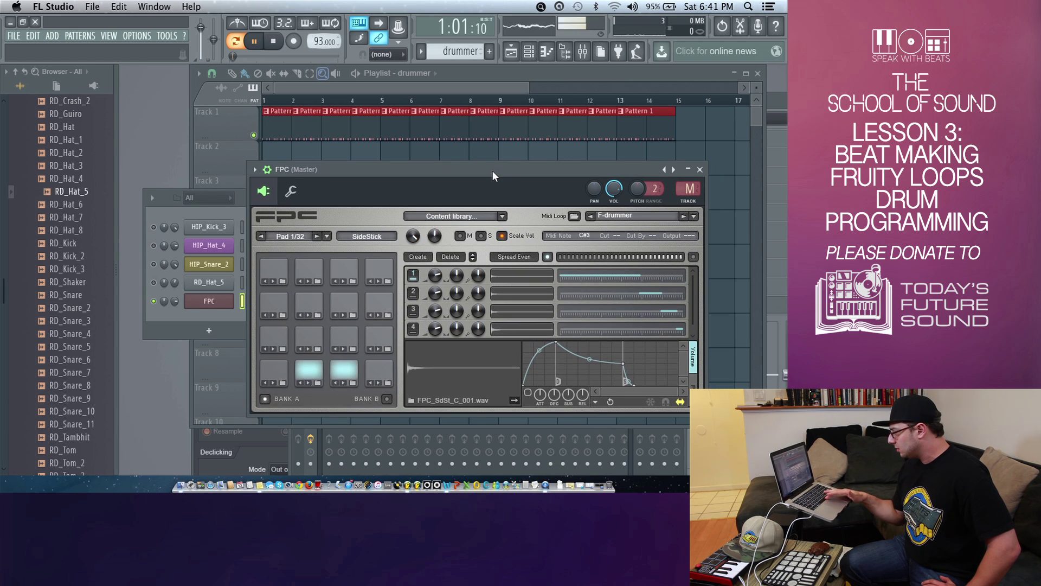
Step: Select FPC's Kick Drum pad (Pad 2) and delete all of its sample layers
left_click(314, 376)
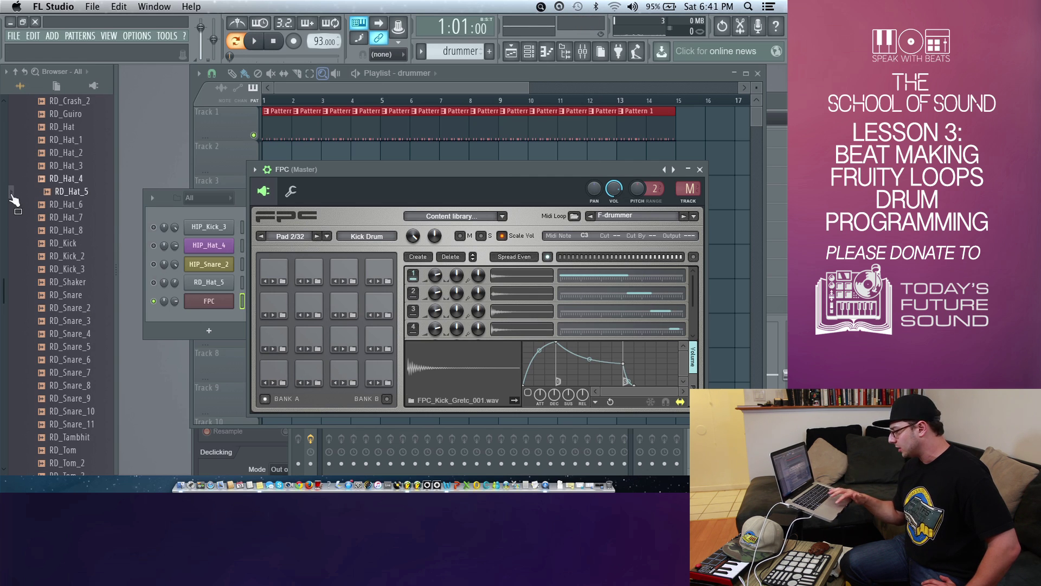
left_click(313, 376)
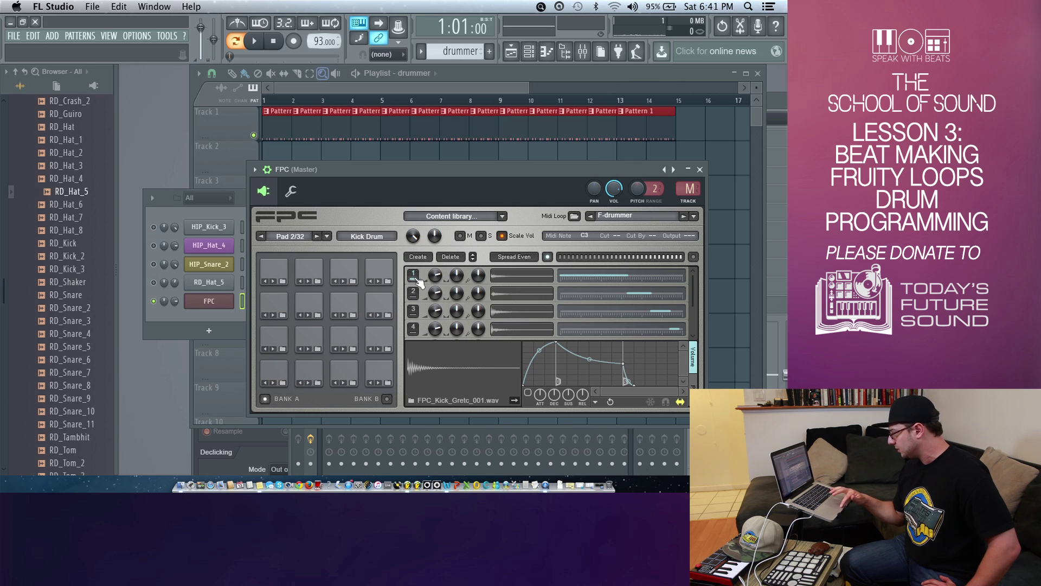
left_click(450, 256)
left_click(451, 256)
left_click(450, 257)
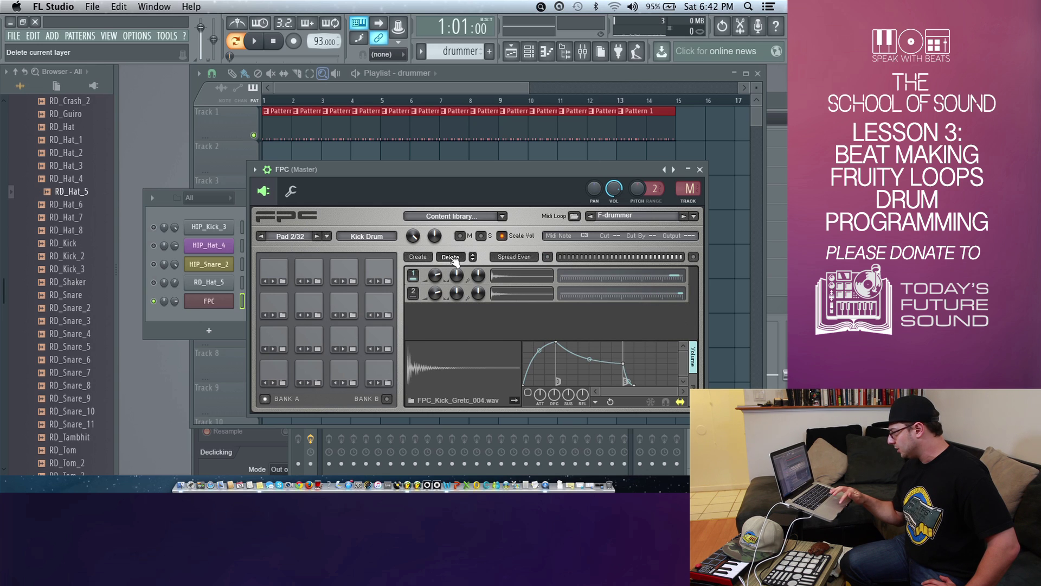
left_click(450, 257)
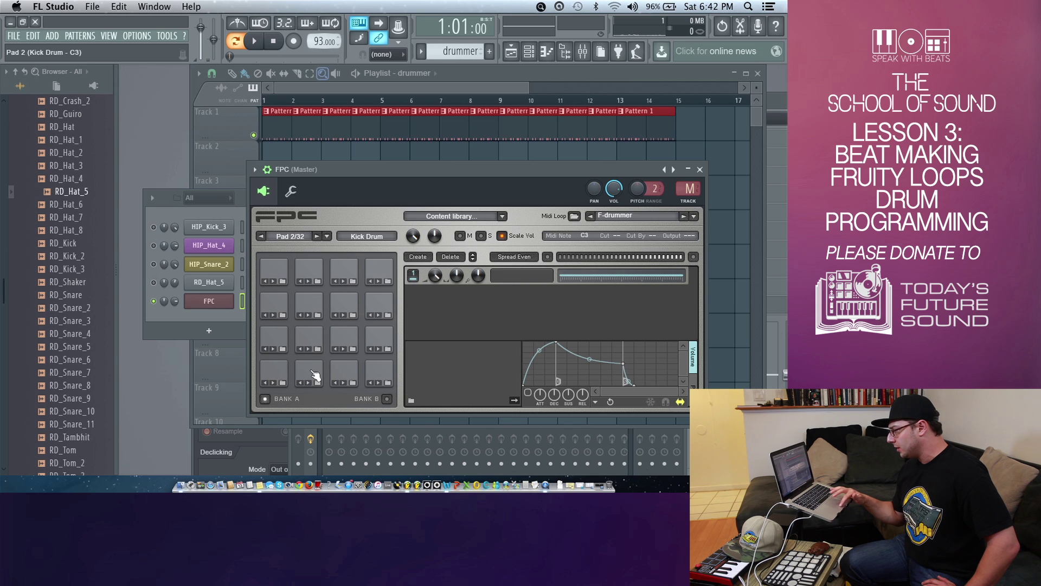
Step: Load HIP_Kick_7 from the Legacy HipHop drum samples onto FPC's Kick Drum pad and audition the pattern
left_click_drag(3, 288, 3, 192)
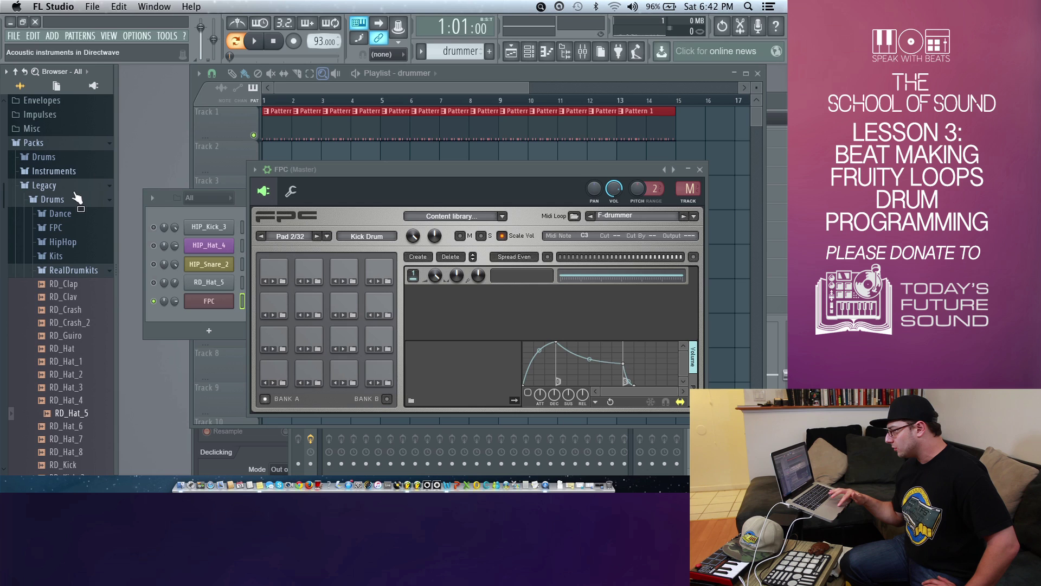
left_click(80, 246)
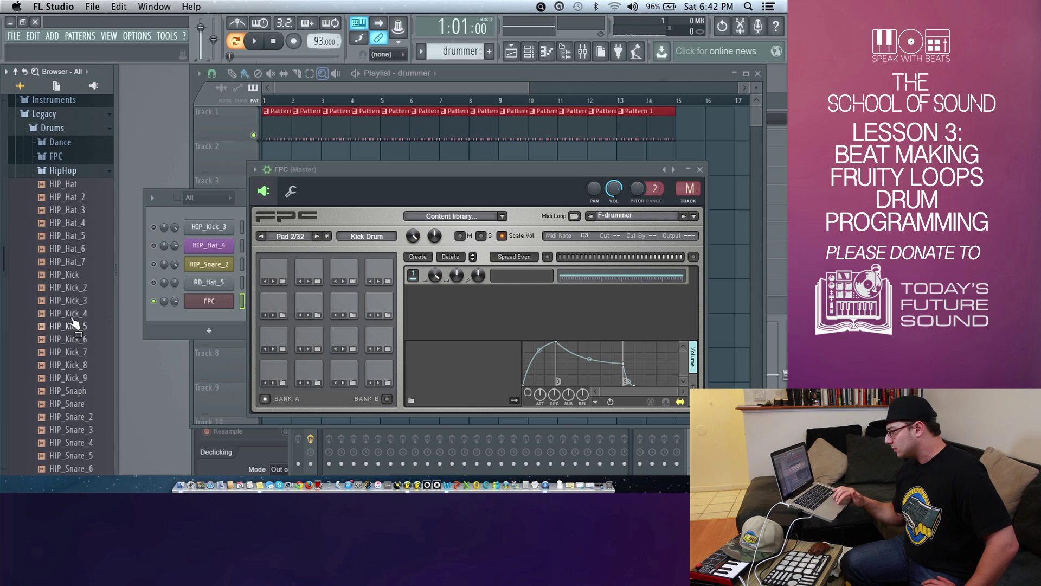
scroll(71, 399, "down", 10)
scroll(71, 399, "up", 15)
scroll(71, 399, "down", 5)
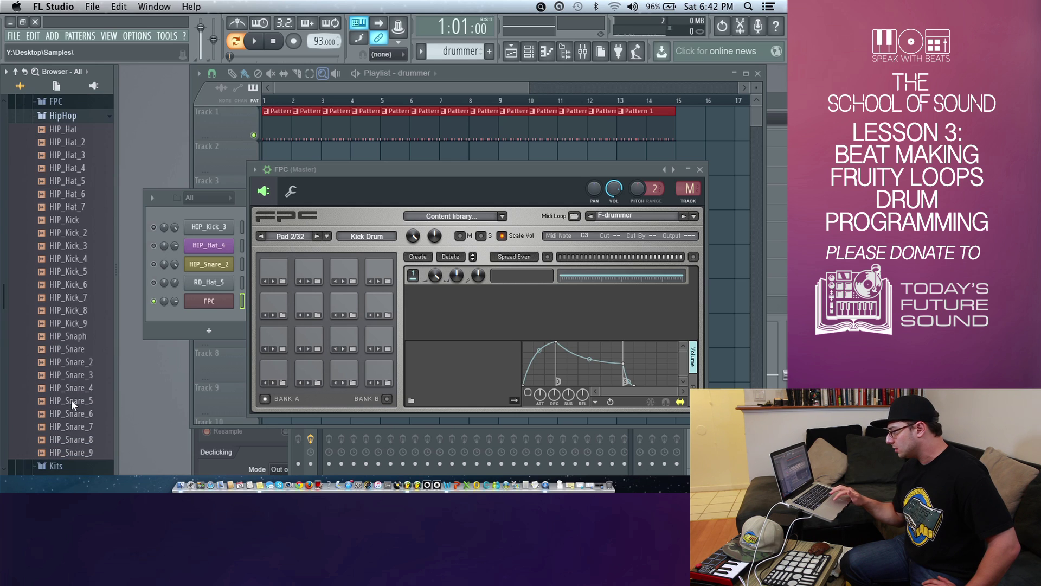
scroll(68, 331, "down", 1)
left_click_drag(74, 289, 309, 367)
key("space")
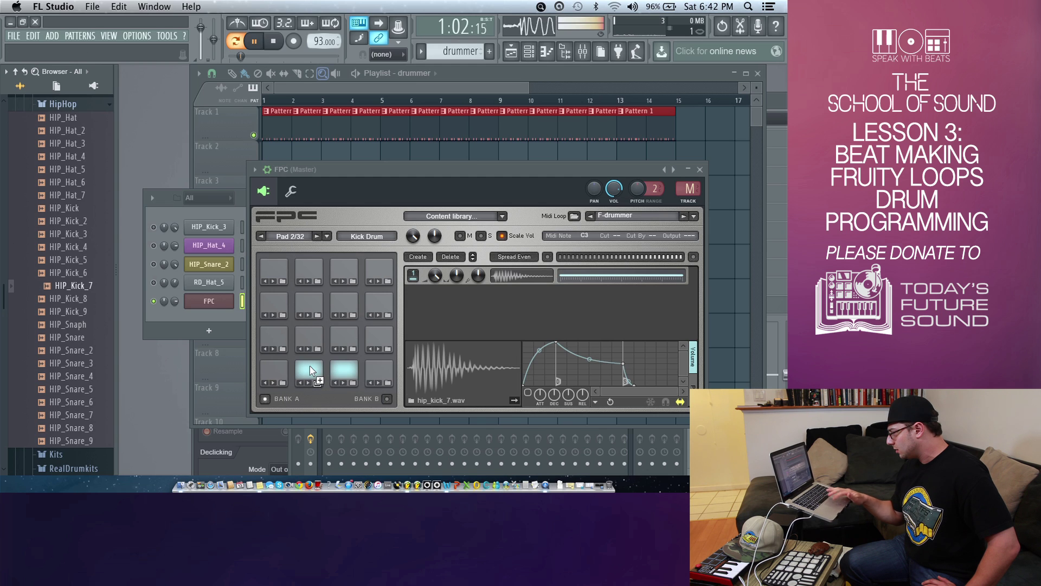
key("space")
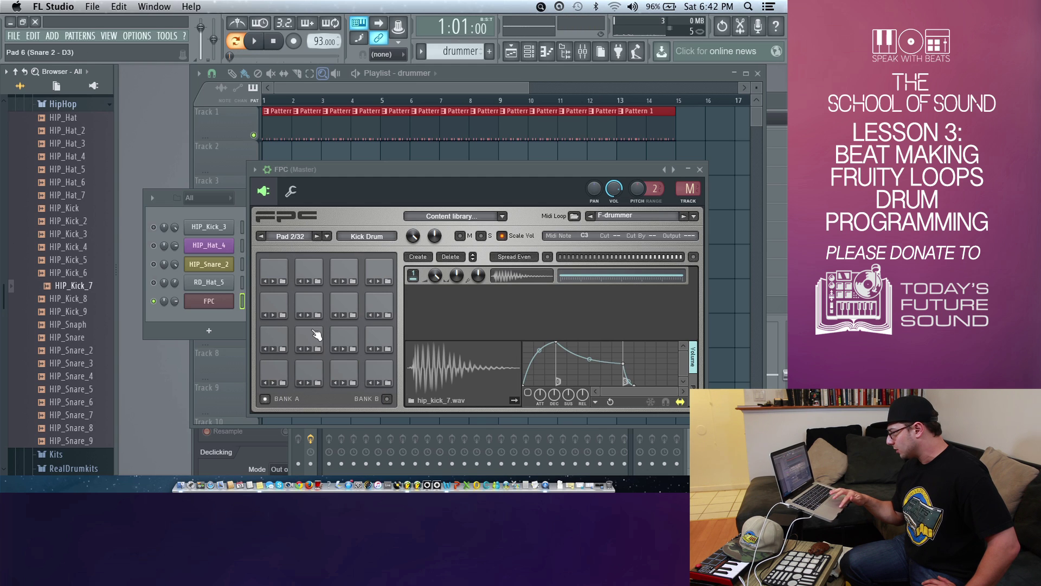
Step: Select FPC's Snare 2 pad (Pad 6) and delete all of its sample layers
left_click(316, 335)
left_click(317, 334)
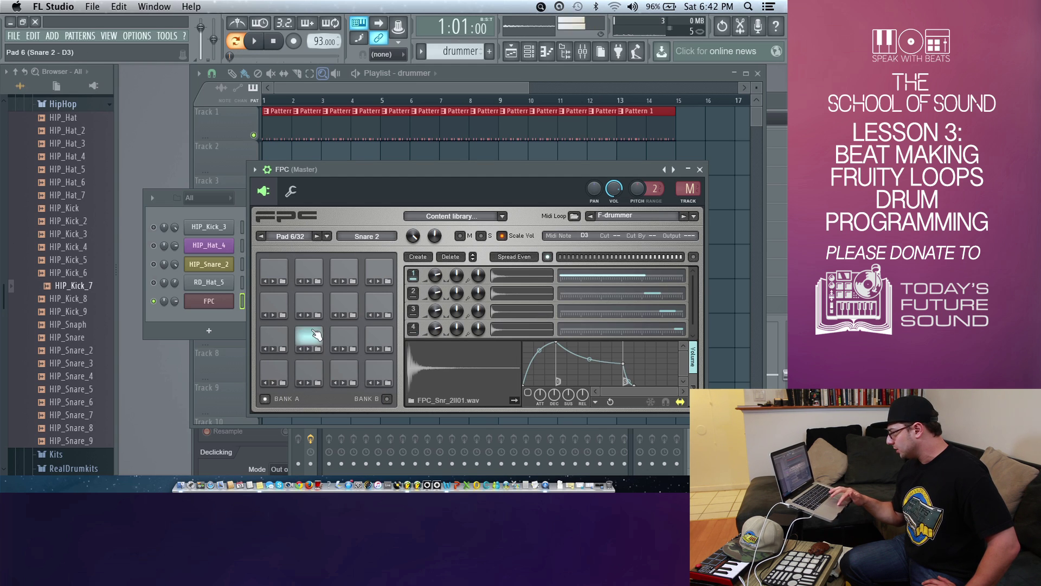
left_click(450, 257)
left_click(450, 257)
left_click(450, 257)
left_click(450, 257)
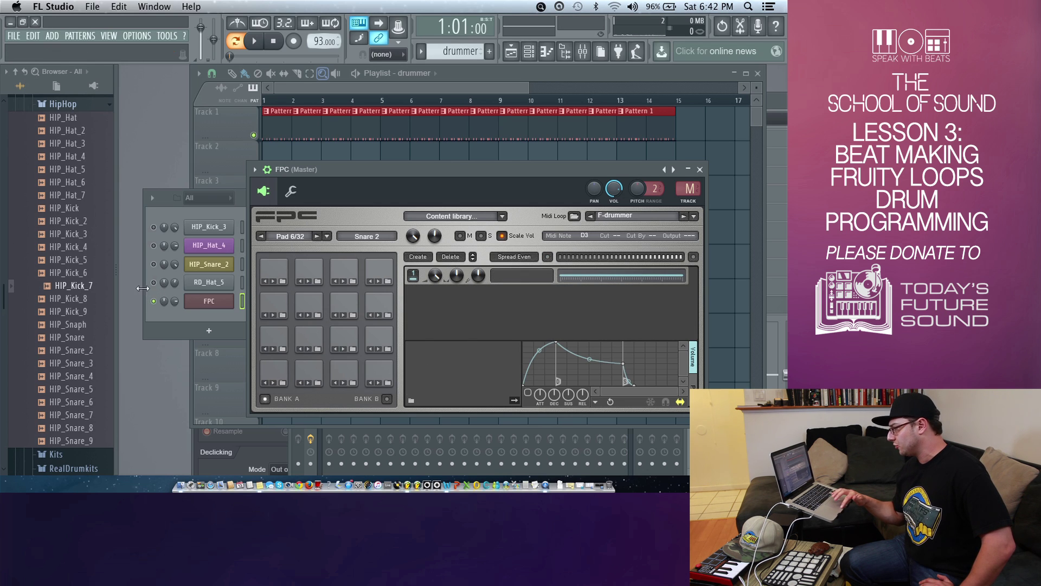
Step: Load HIP_Snare_5 from the HipHop drum samples onto FPC's Snare 2 pad and audition the pattern
left_click_drag(81, 369, 248, 325)
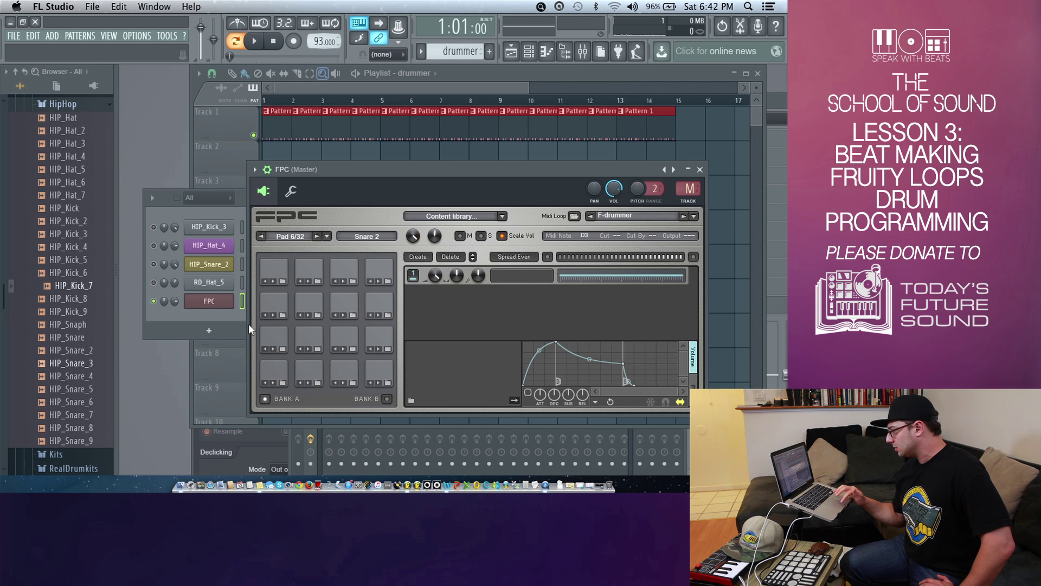
mouse_move(320, 339)
left_mouse_down()
mouse_move(67, 365)
mouse_move(77, 395)
mouse_move(281, 339)
mouse_move(347, 366)
mouse_move(301, 333)
left_mouse_up()
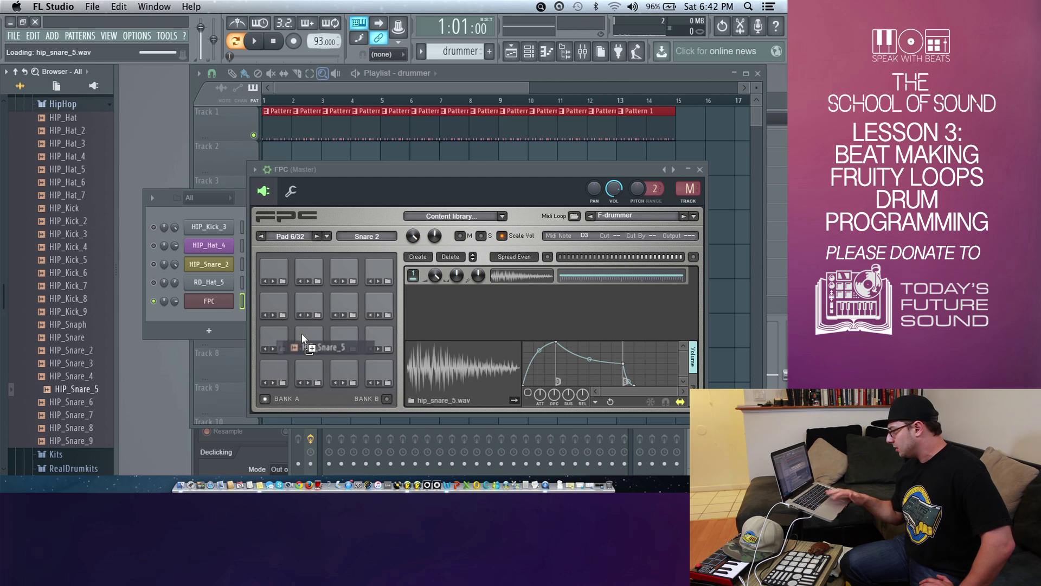
key("s")
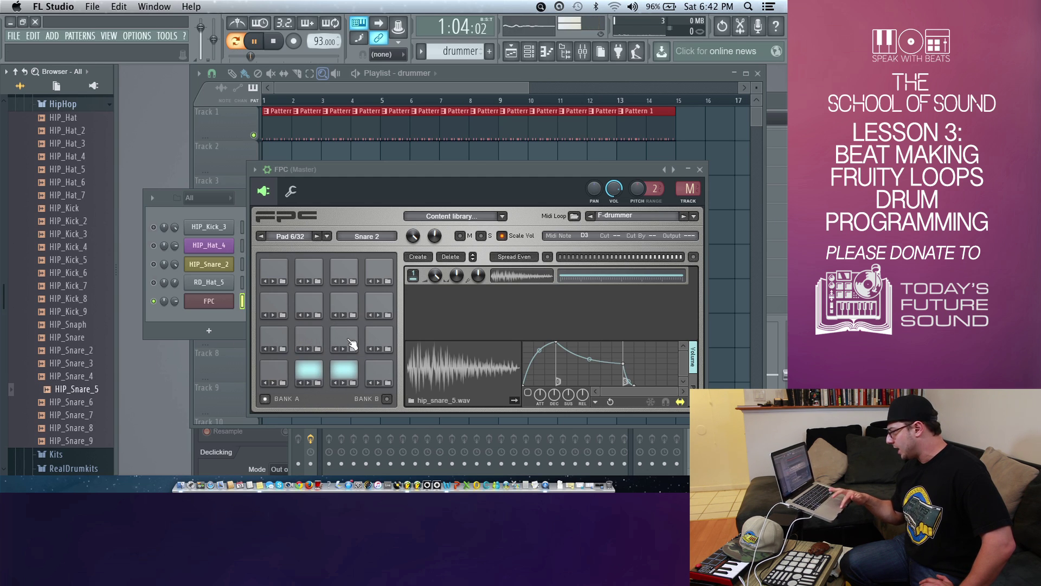
key("x")
key("d")
Step: Select FPC's Closed Hat pad (Pad 3) and clear out its sample layers
left_click(349, 377)
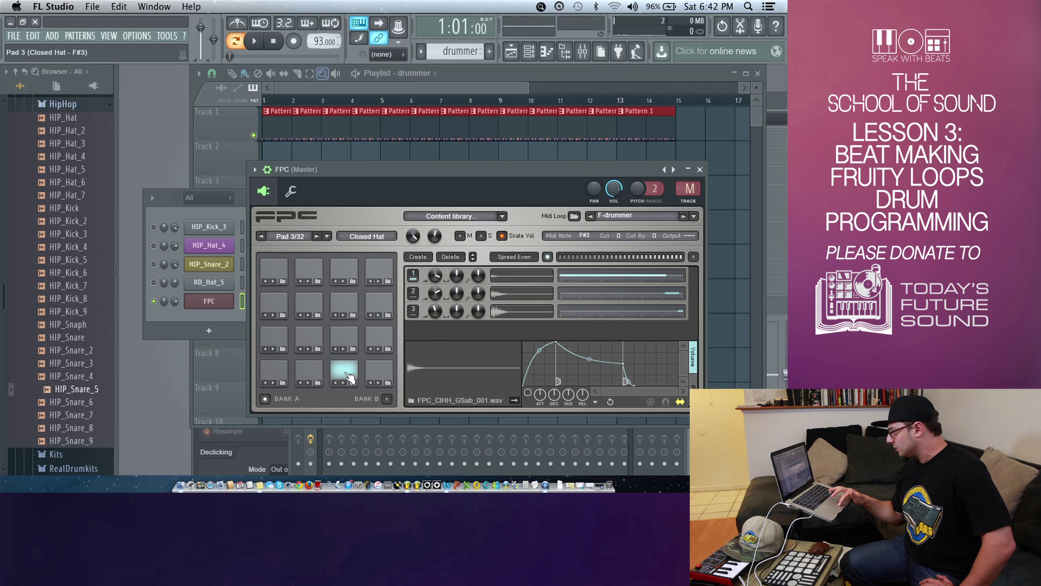
left_click(449, 258)
left_click(449, 257)
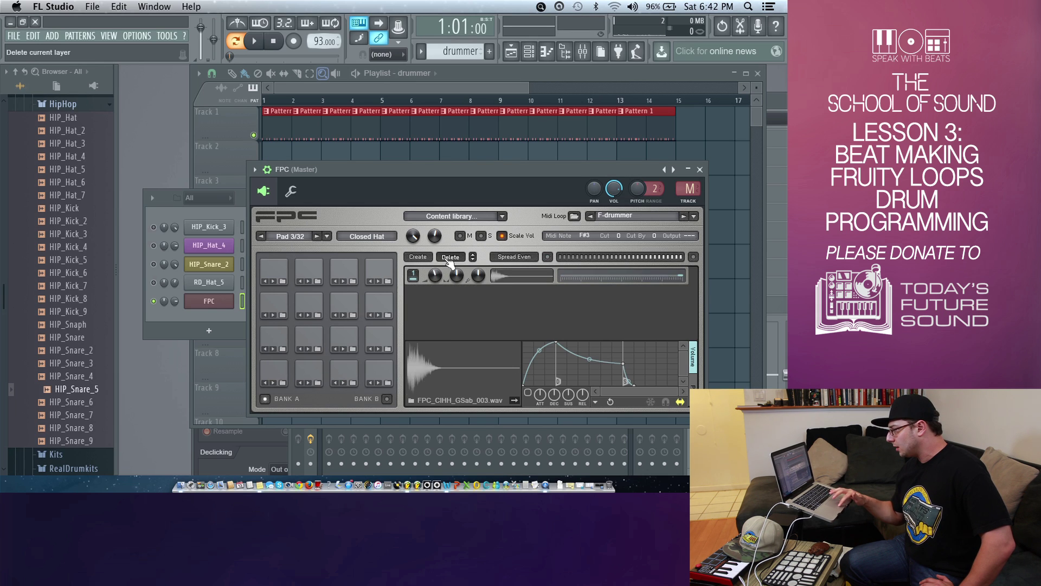
Step: Load HIP_Hat_6 from the HipHop drum samples onto FPC's Closed Hat pad and audition the pattern
left_click(80, 183)
left_click_drag(83, 187, 86, 190)
left_click_drag(316, 352, 350, 372)
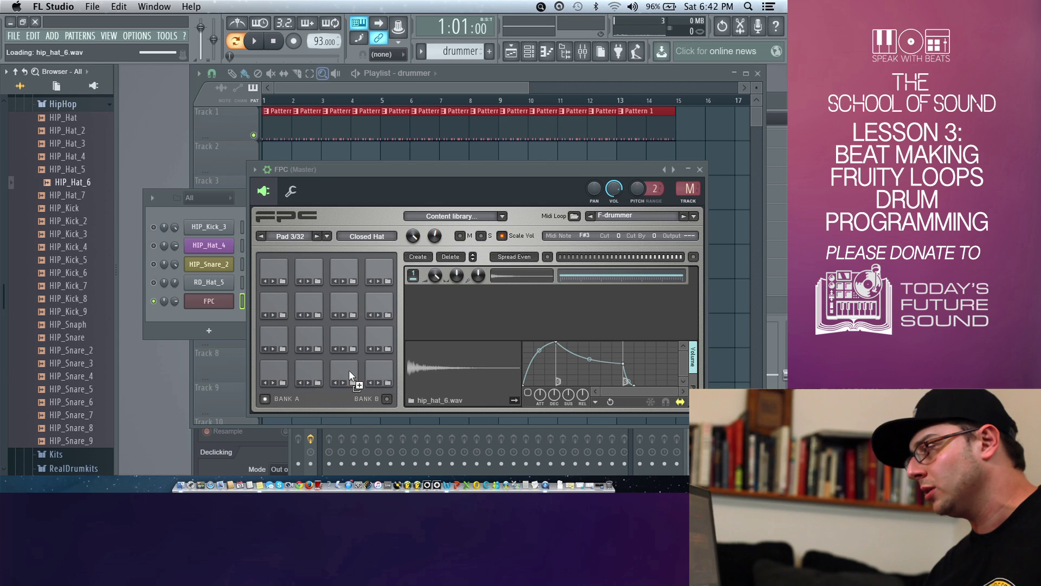
key("space")
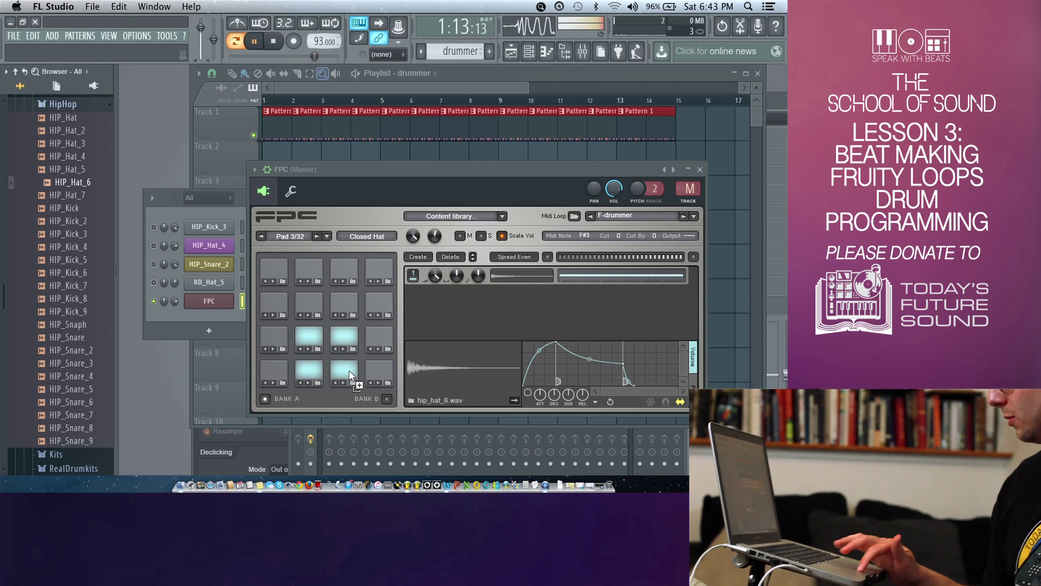
key("space")
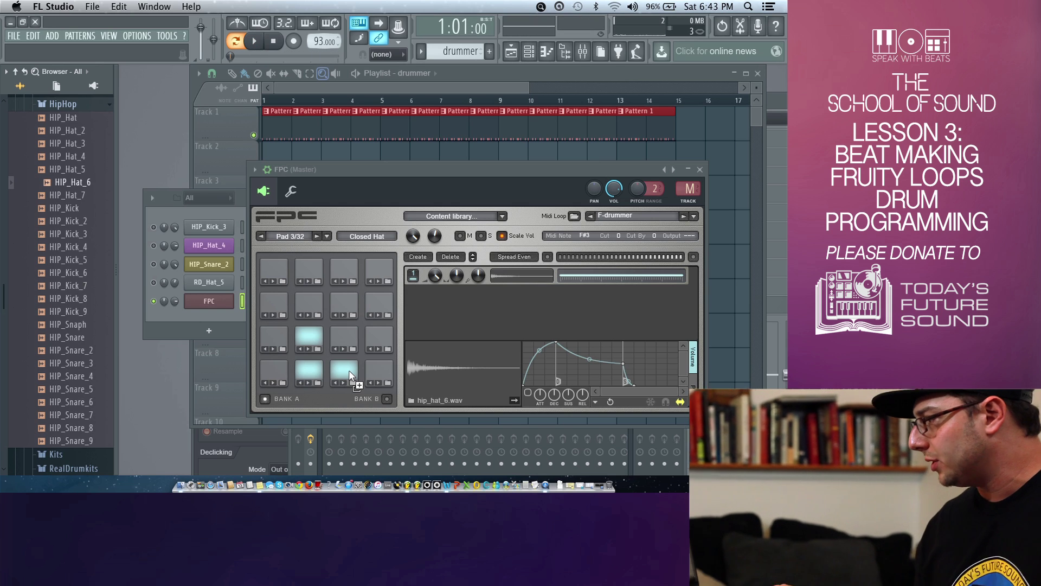
Step: Open the FPC channel's notes in the piano roll and set the snap to 1/2 beat
left_click(203, 313)
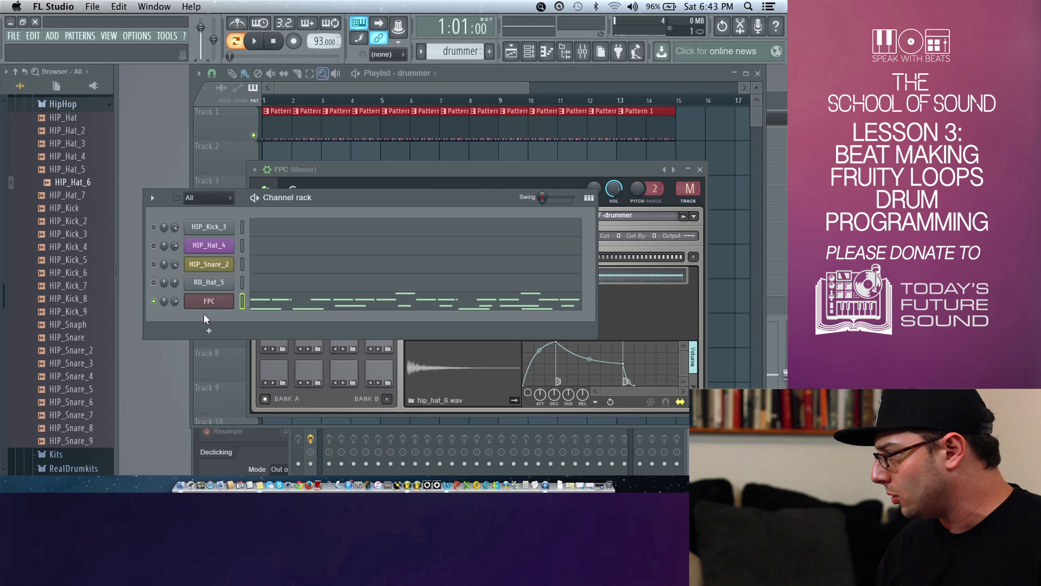
left_click(316, 302)
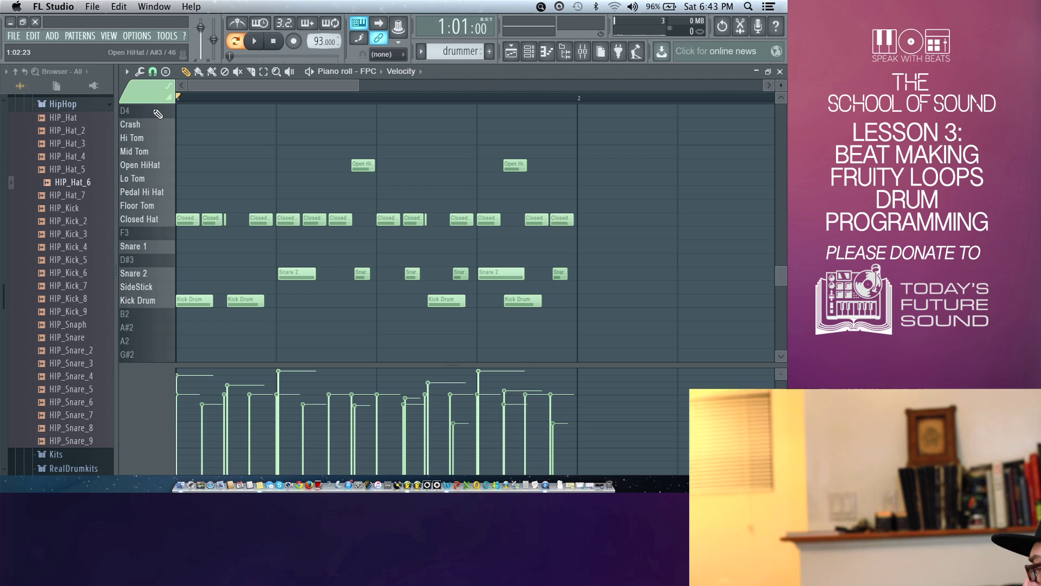
left_click(153, 72)
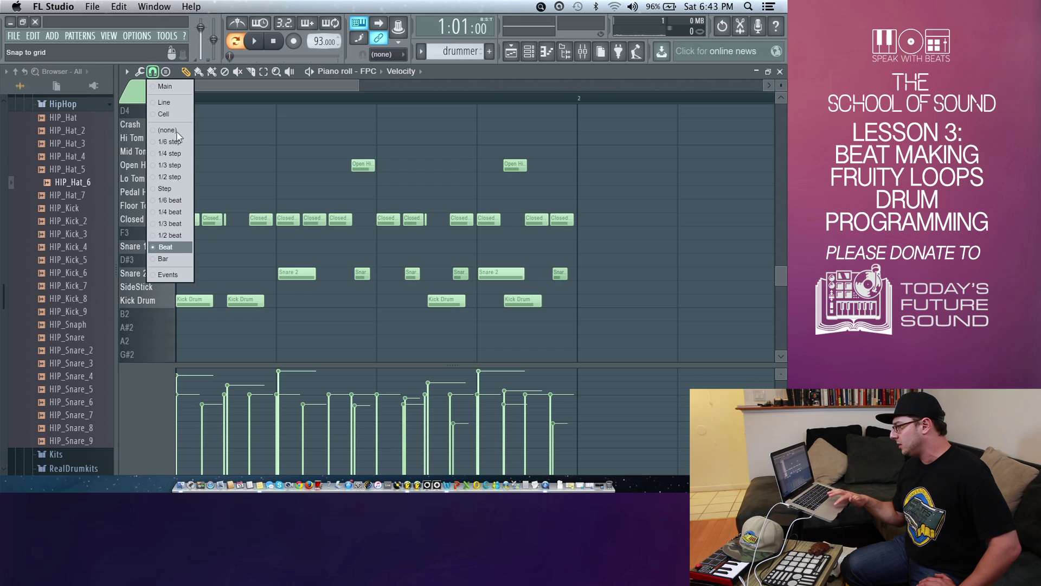
left_click(173, 235)
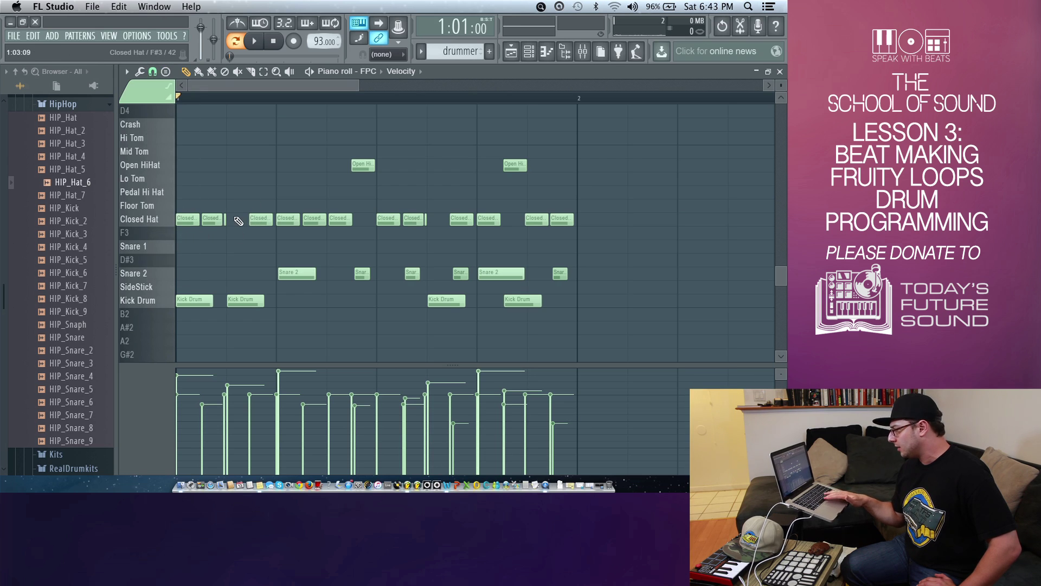
Step: While the pattern loops, add a Kick Drum note at 1:07:00 and delete the short Snare 2 note just after it
key("space")
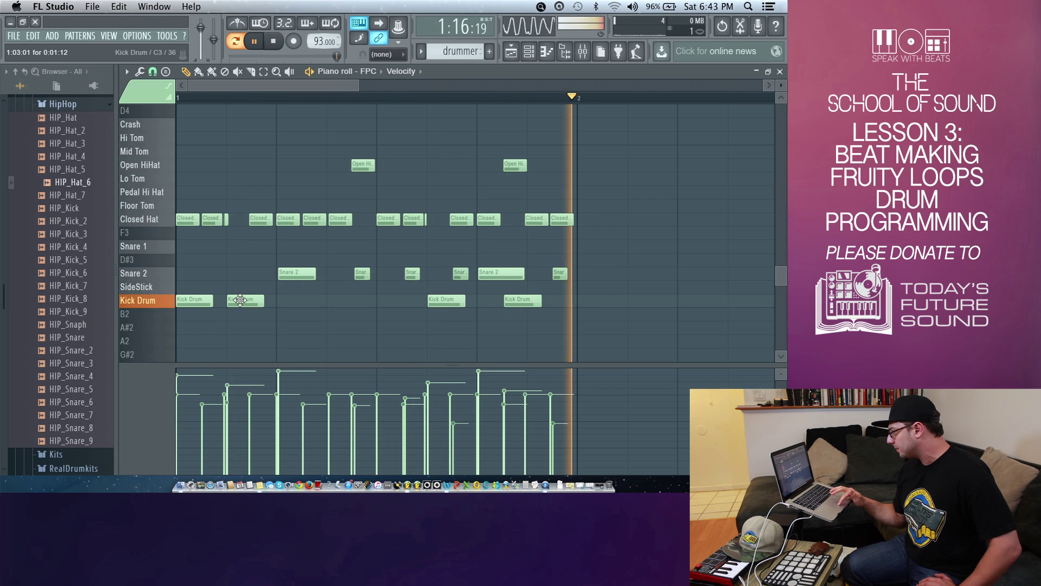
left_click(333, 301)
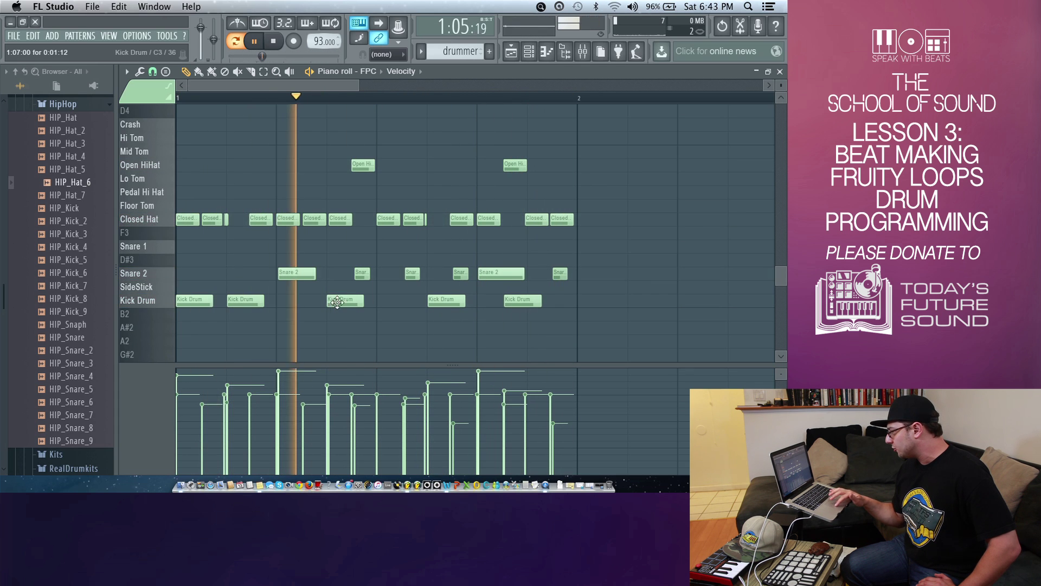
right_click(361, 272)
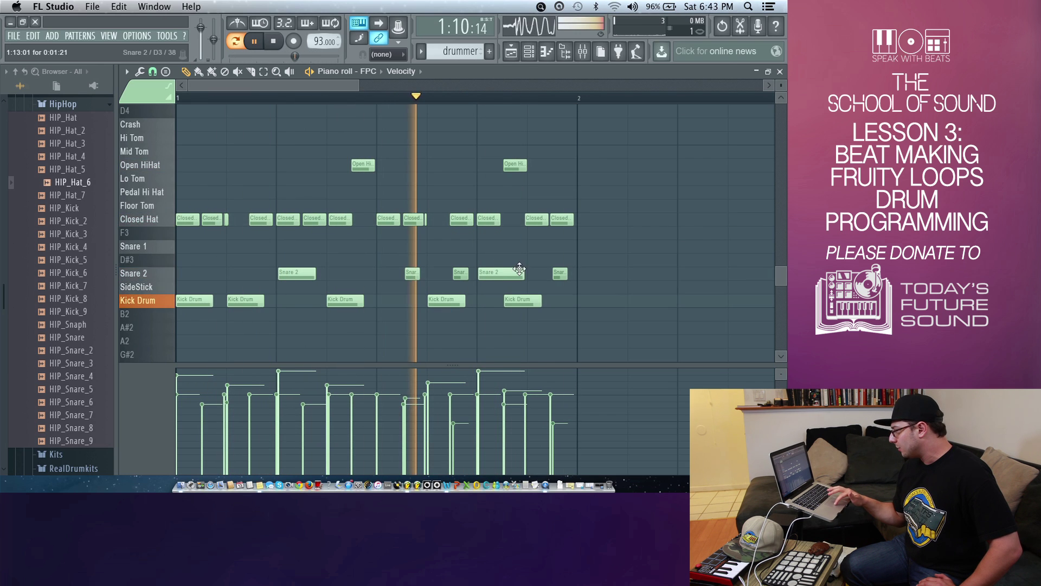
key("space")
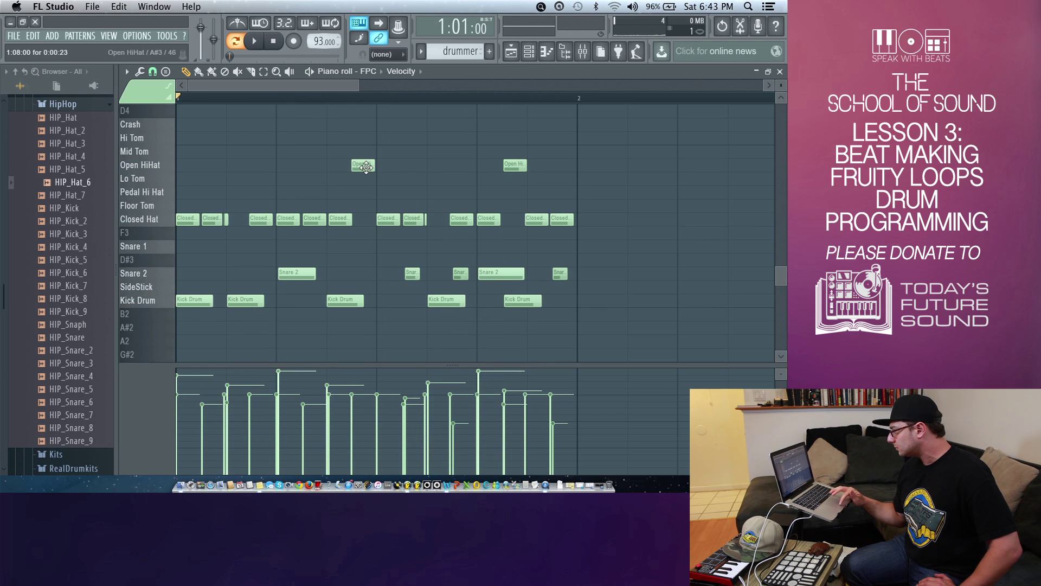
Step: Shrink the piano roll to a smaller window beside FPC and play its Open HiHat key to locate the matching pad
double_click(484, 72)
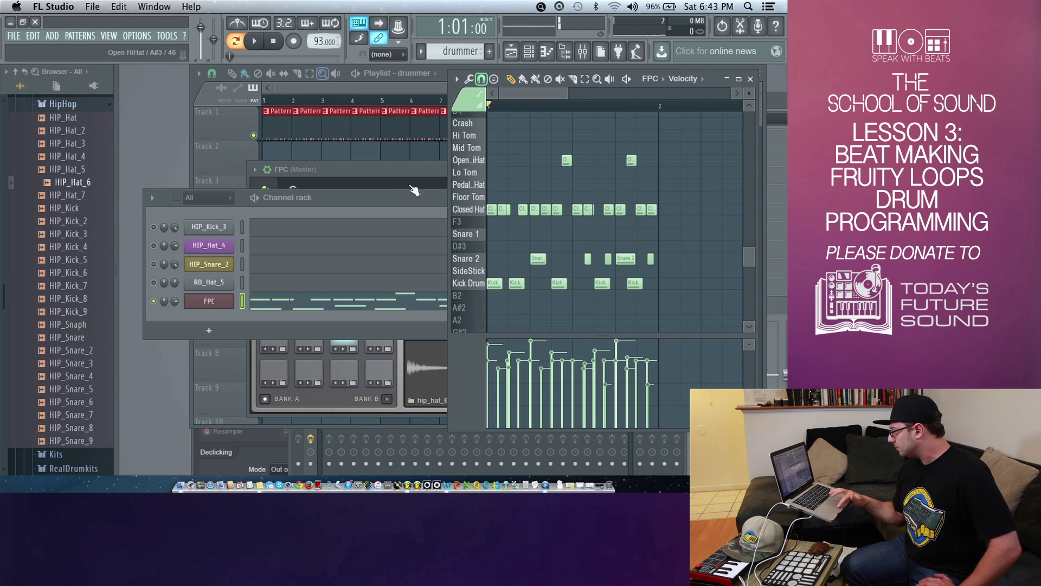
left_click(392, 174)
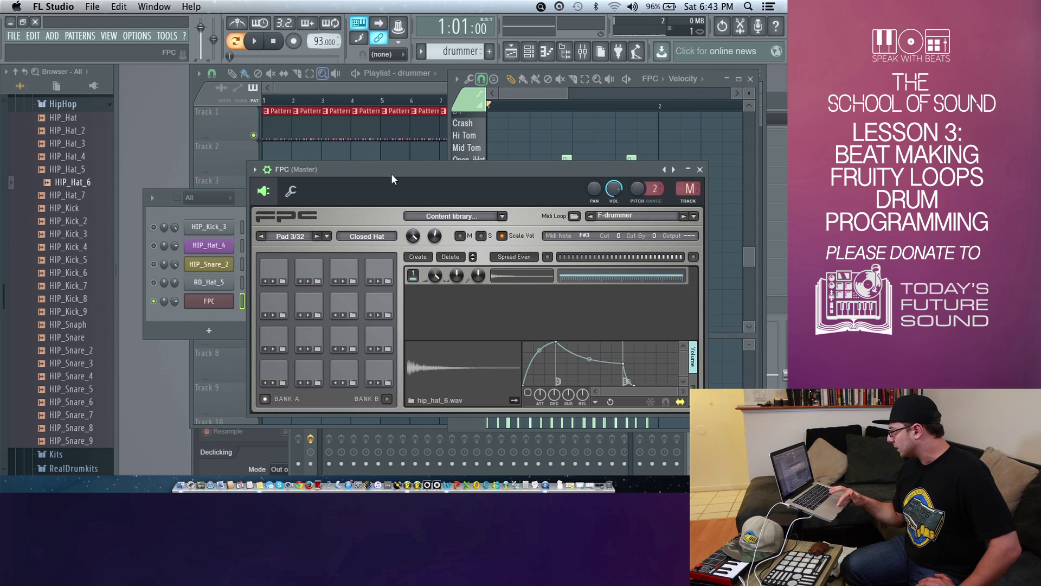
left_click(555, 96)
left_click(344, 337)
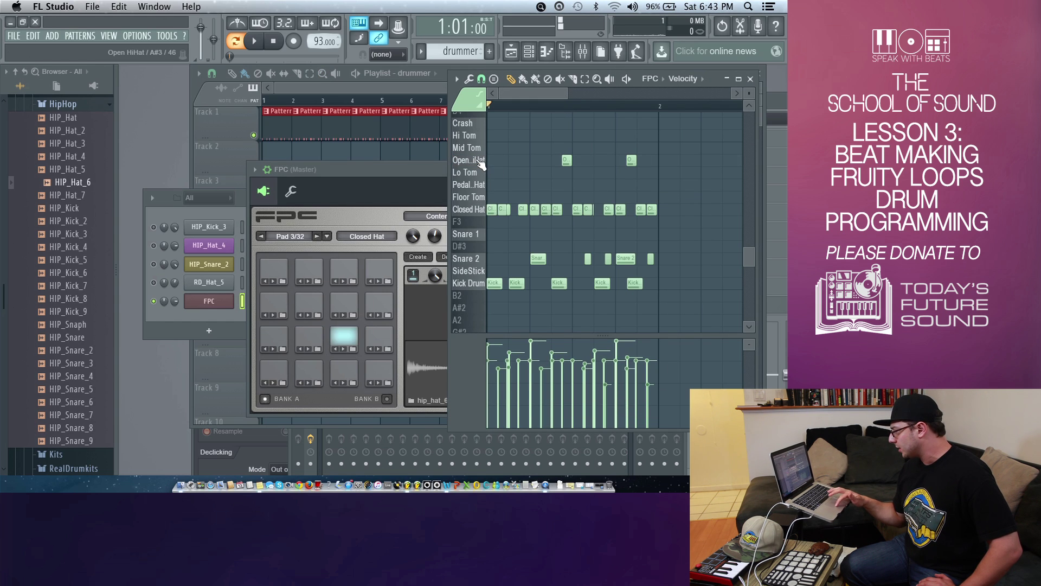
Step: Select FPC's Open HiHat pad (Pad 7) and delete all of its sample layers
left_click(348, 342)
left_click(450, 257)
left_click(451, 257)
left_click(451, 257)
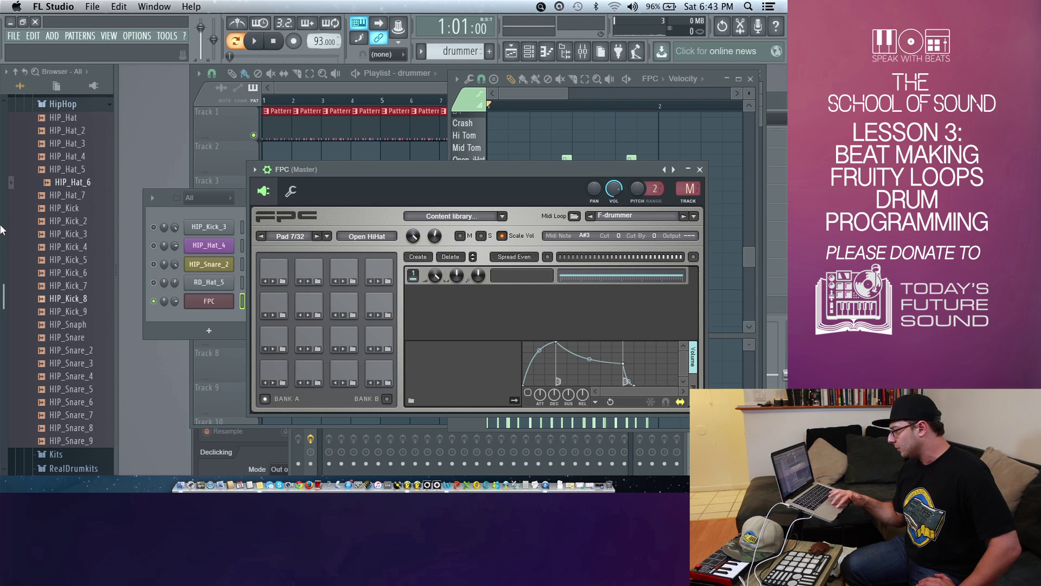
Step: Preview the hat samples in the Legacy RealDrumkits folder and load RD_Hat_5 onto FPC's Open HiHat pad
left_click_drag(3, 303, 3, 434)
left_click(66, 223)
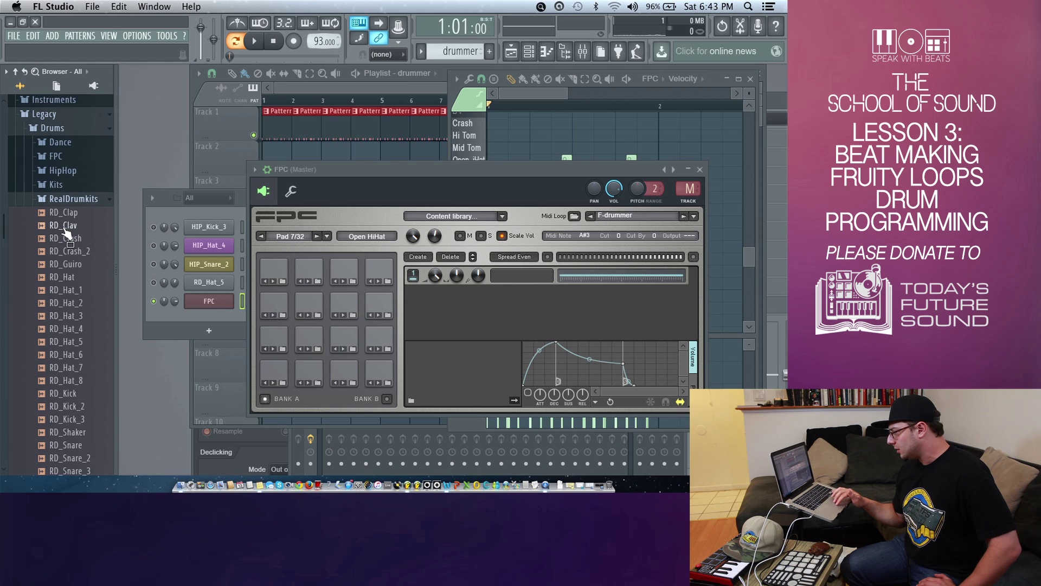
scroll(71, 363, "down", 5)
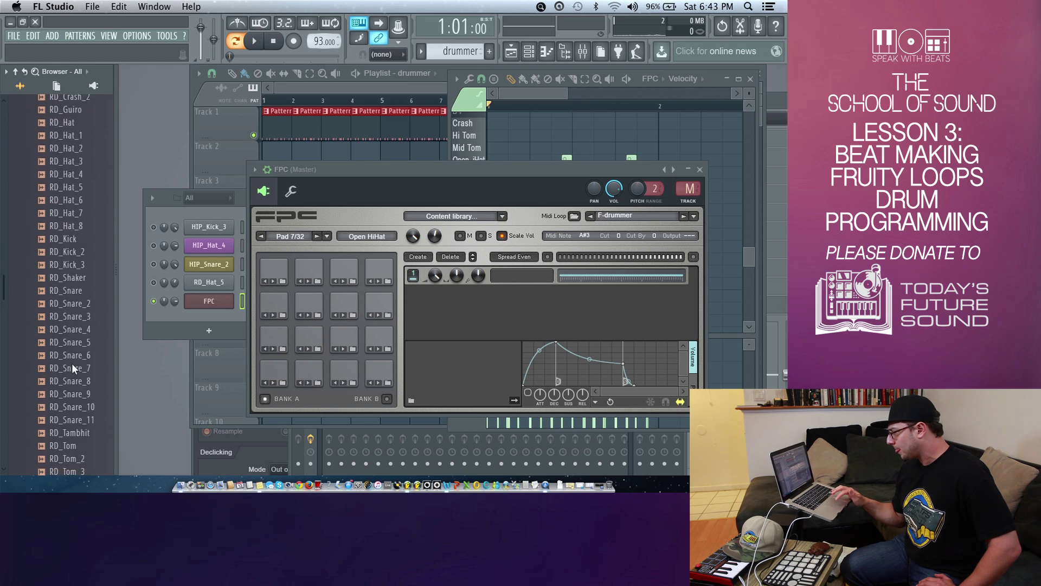
scroll(72, 363, "up", 6)
left_click(78, 324)
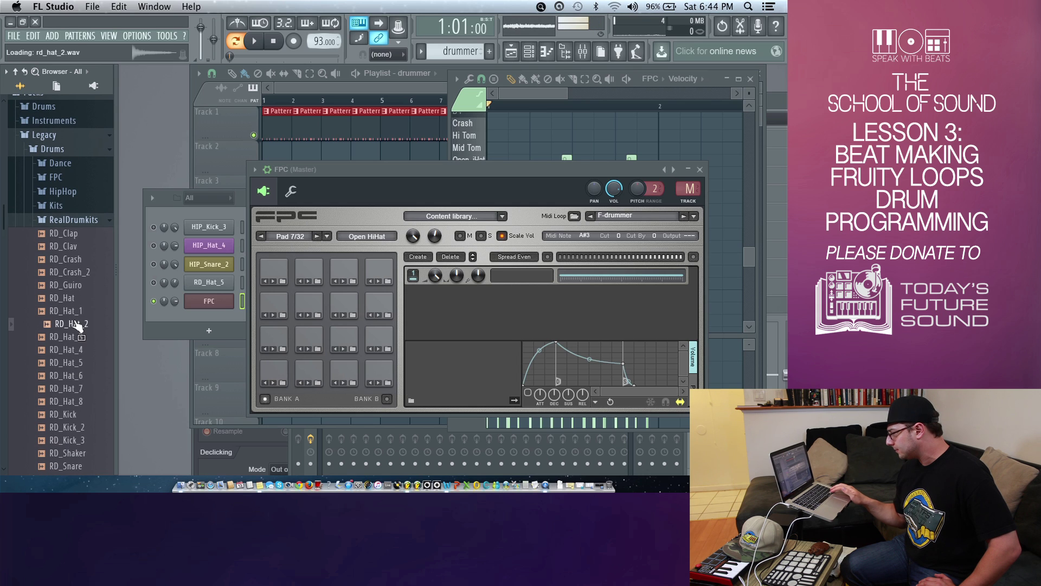
key("Down")
key("Down")
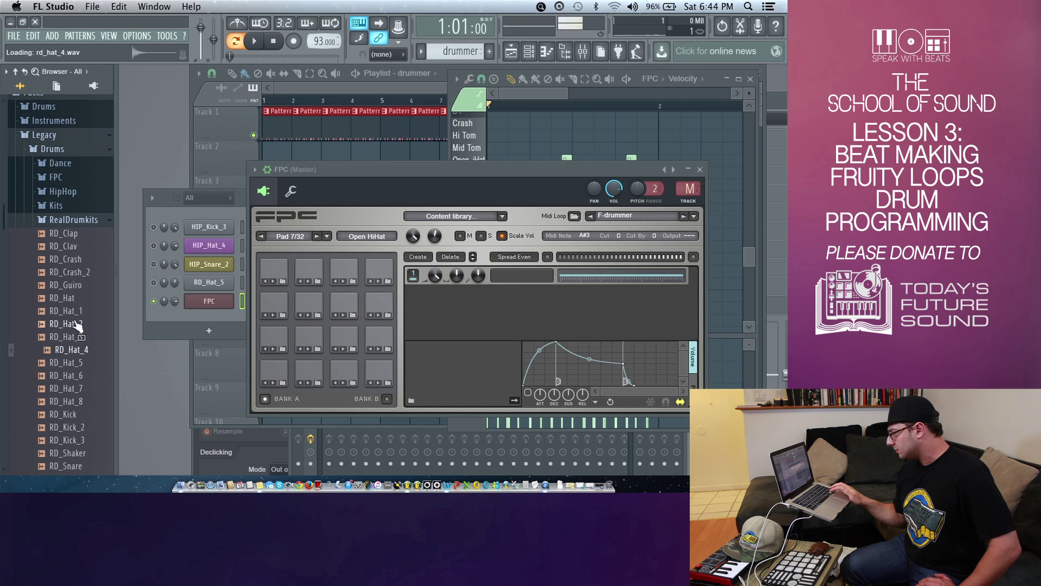
key("Down")
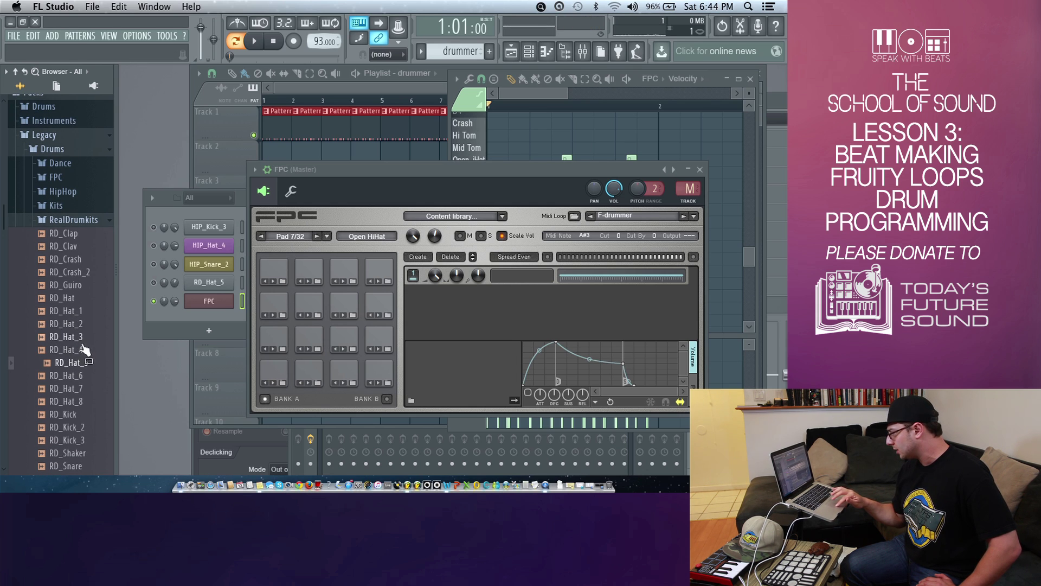
left_click(87, 365)
left_click_drag(313, 346, 434, 305)
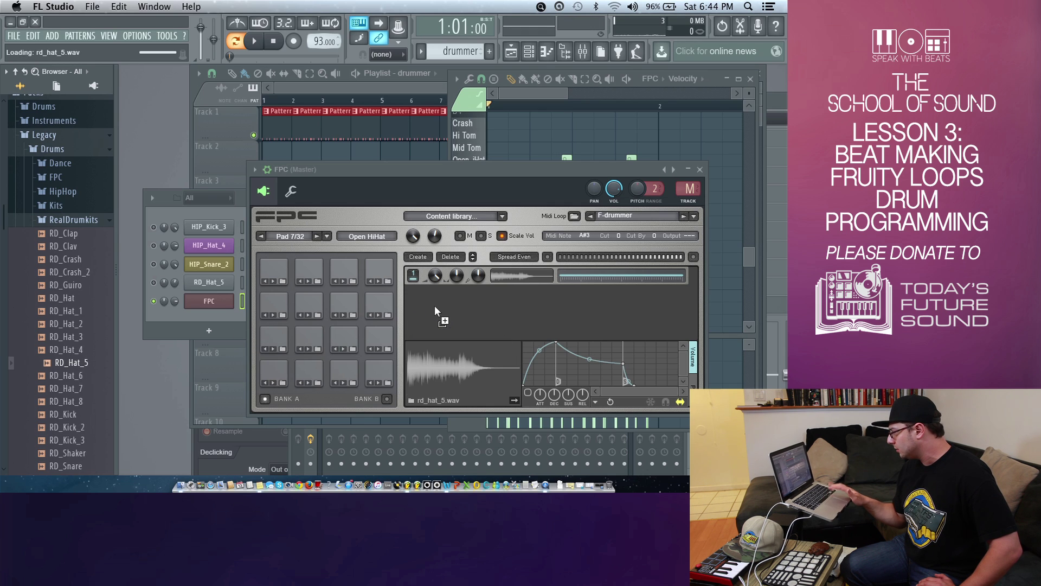
Step: Audition the drummer pattern and adjust the layer volume of the Open HiHat pad's RD_Hat_5 sample
key("space")
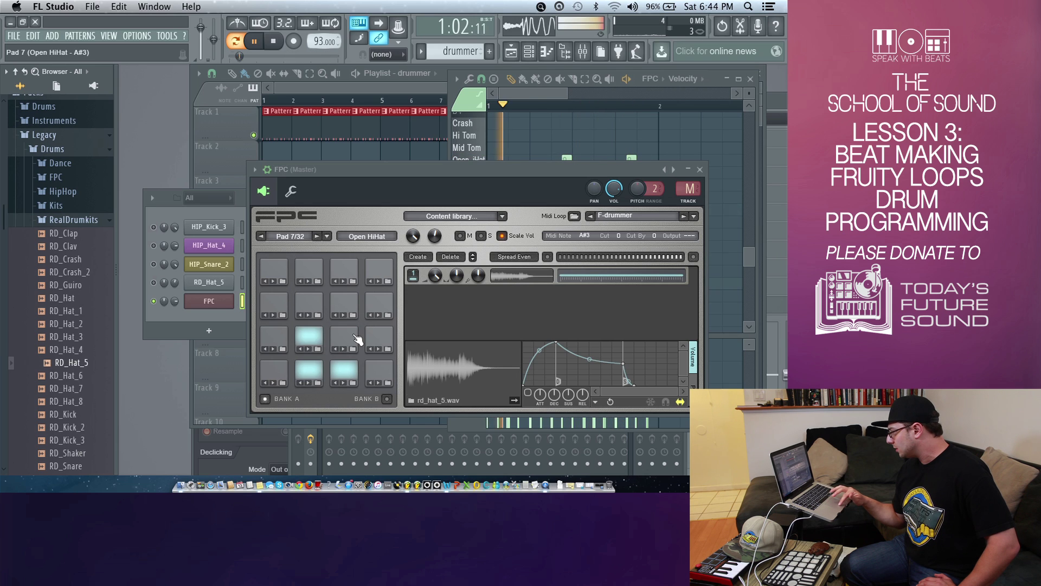
key("space")
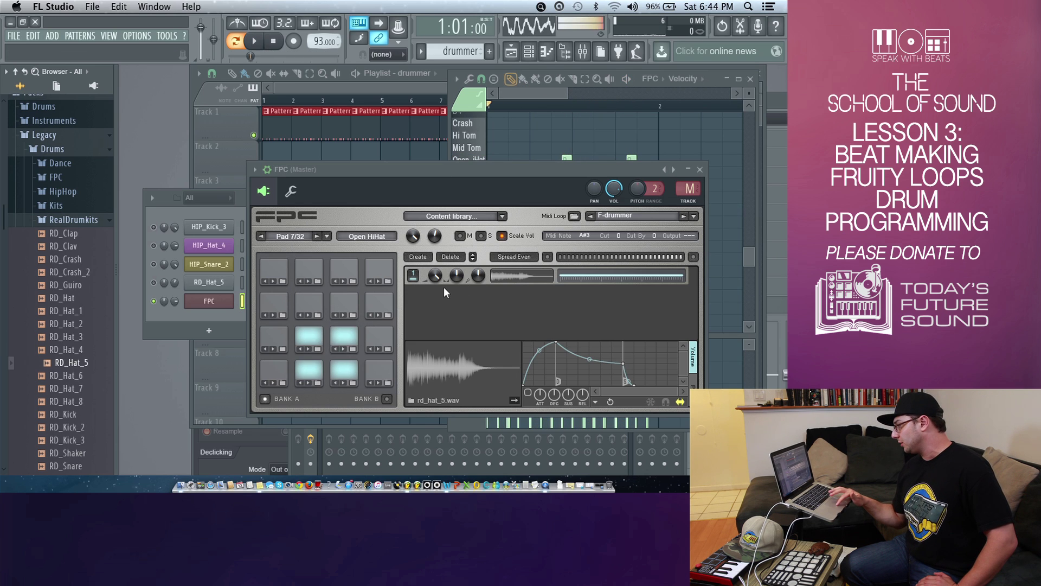
left_click(435, 275)
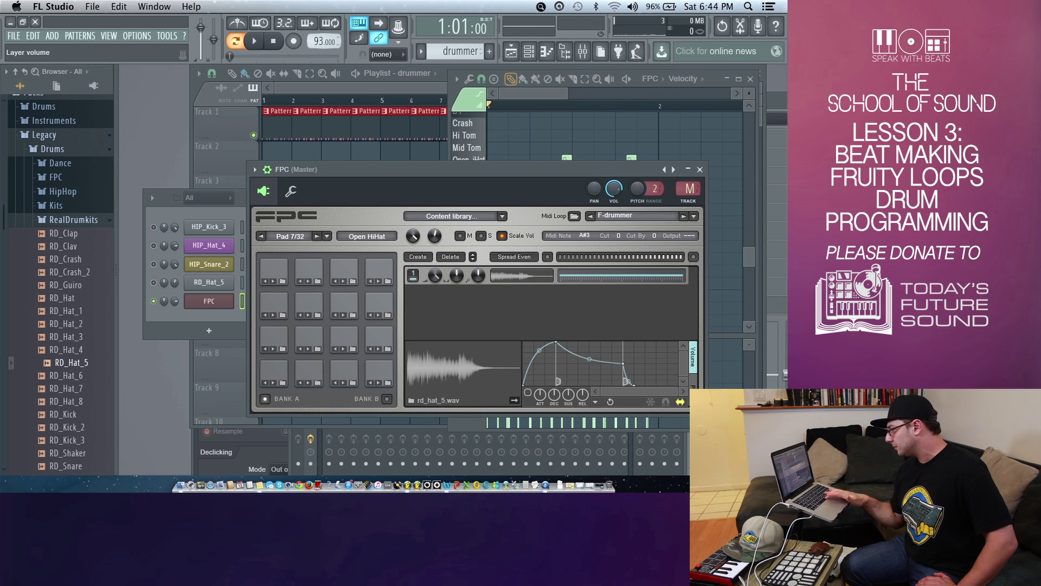